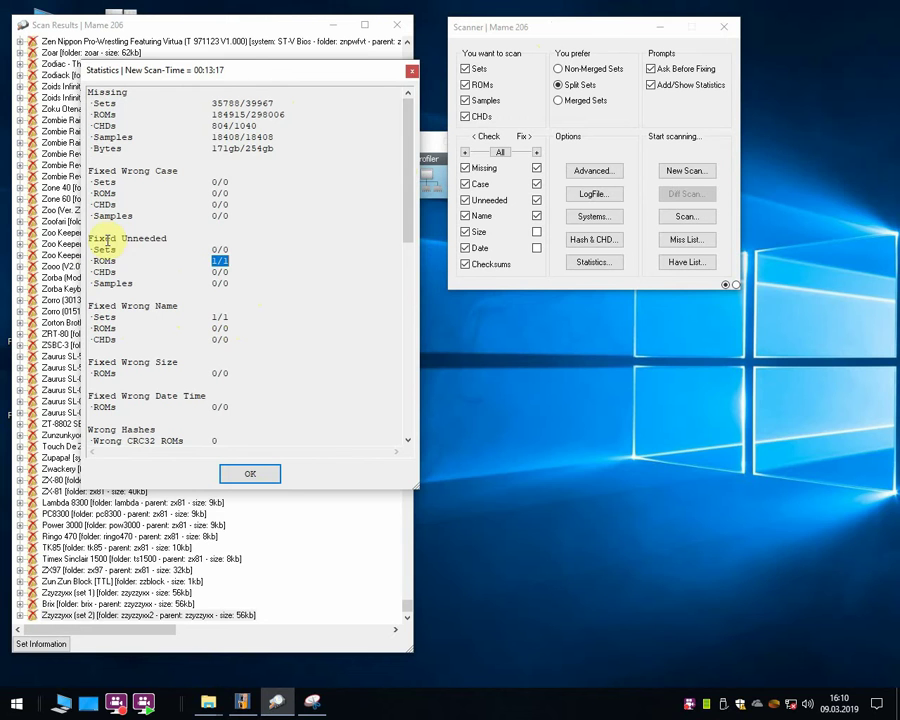
Review the scan statistics for fixed unneeded ROMs, wrongly named sets and active sets, and dismiss them
drag(118, 239, 229, 261)
drag(207, 317, 229, 317)
scroll(250, 424, down, 5)
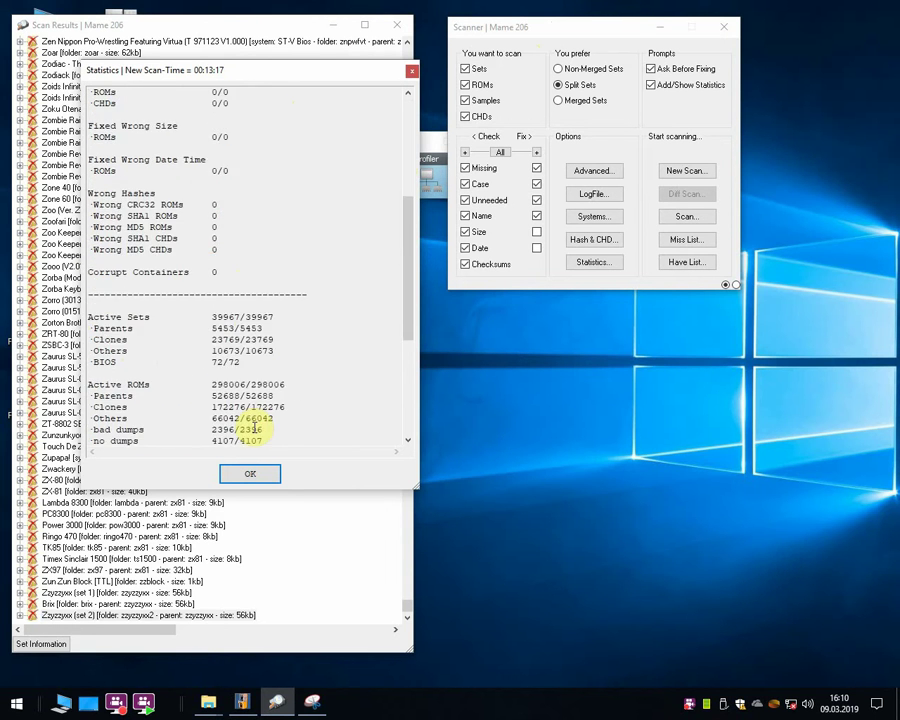
scroll(257, 427, up, 5)
scroll(257, 427, down, 13)
scroll(259, 428, up, 13)
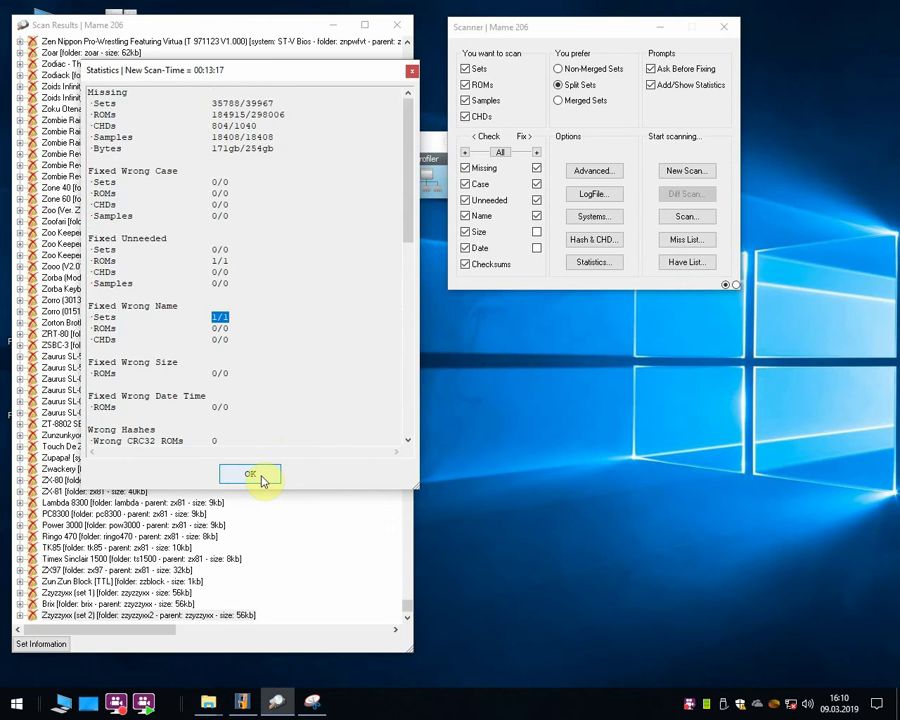
click(255, 476)
Save the scan results to the log file Mame 206.log on the desktop and close the scanner
click(612, 193)
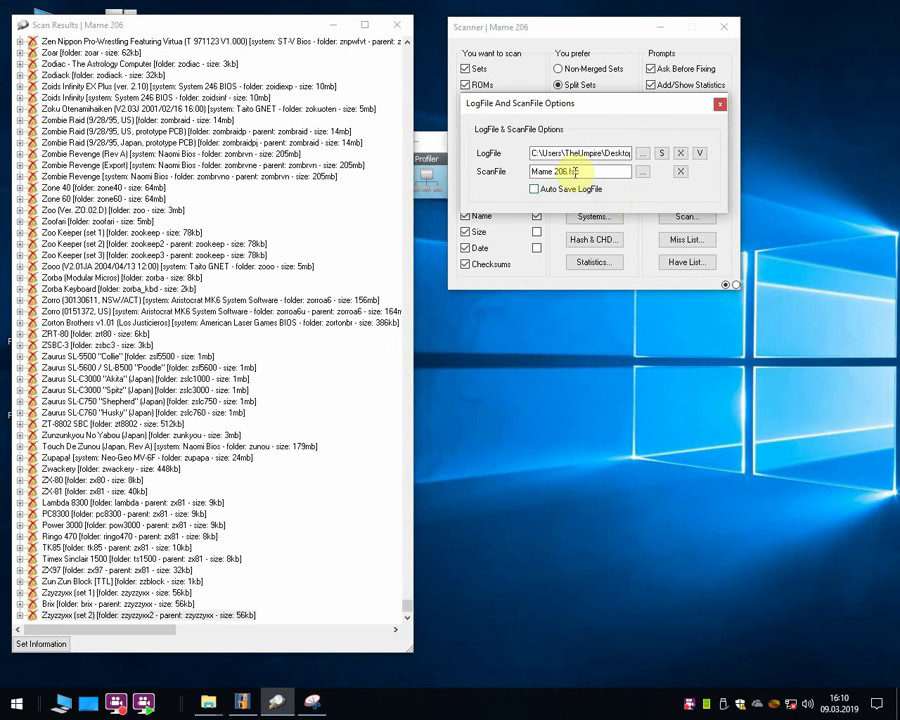
click(661, 153)
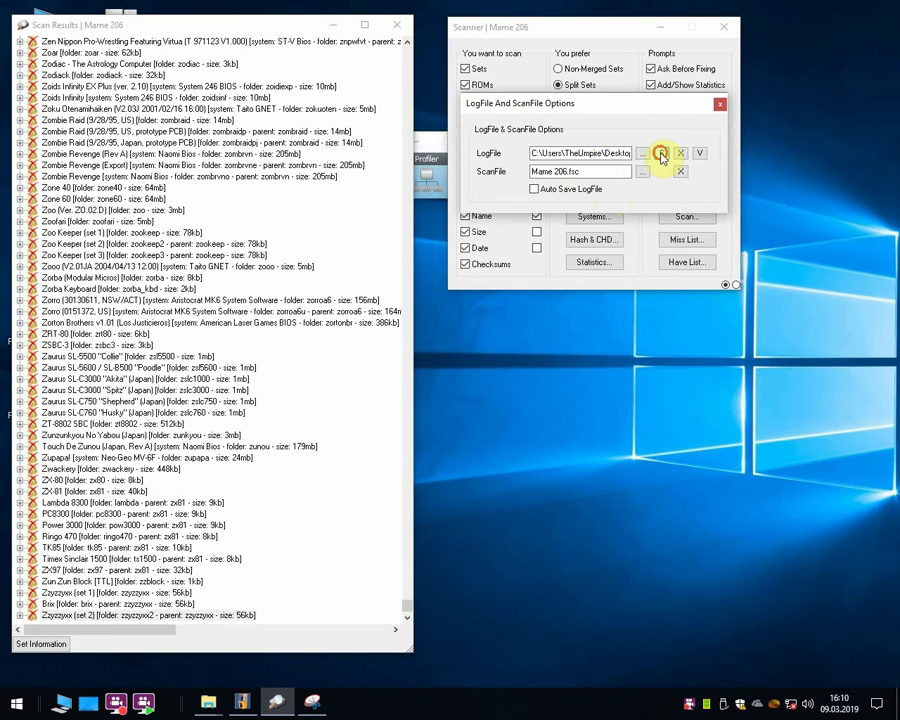
click(719, 106)
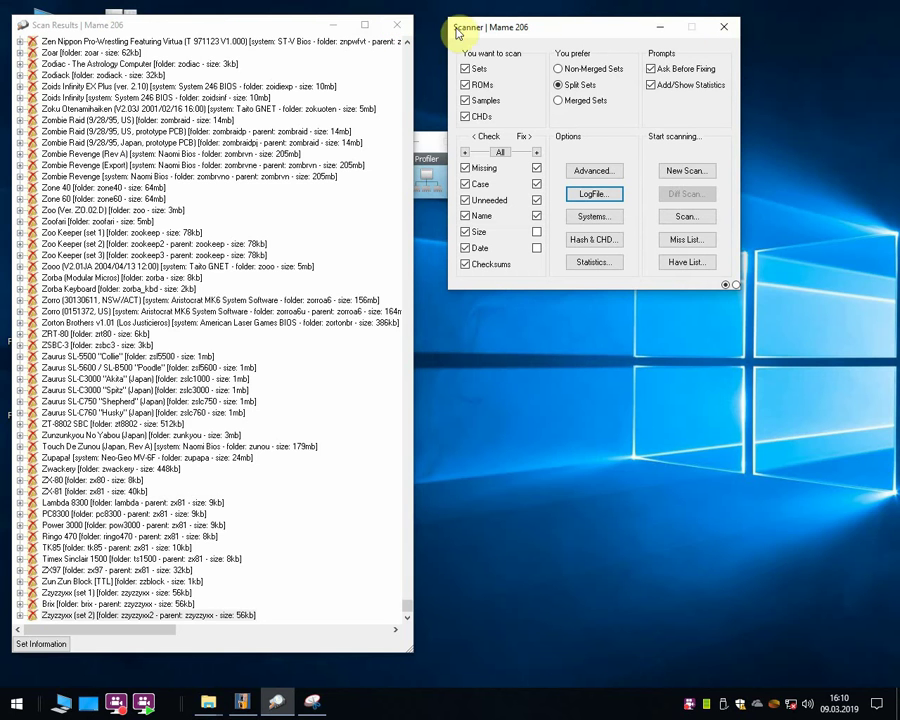
click(733, 30)
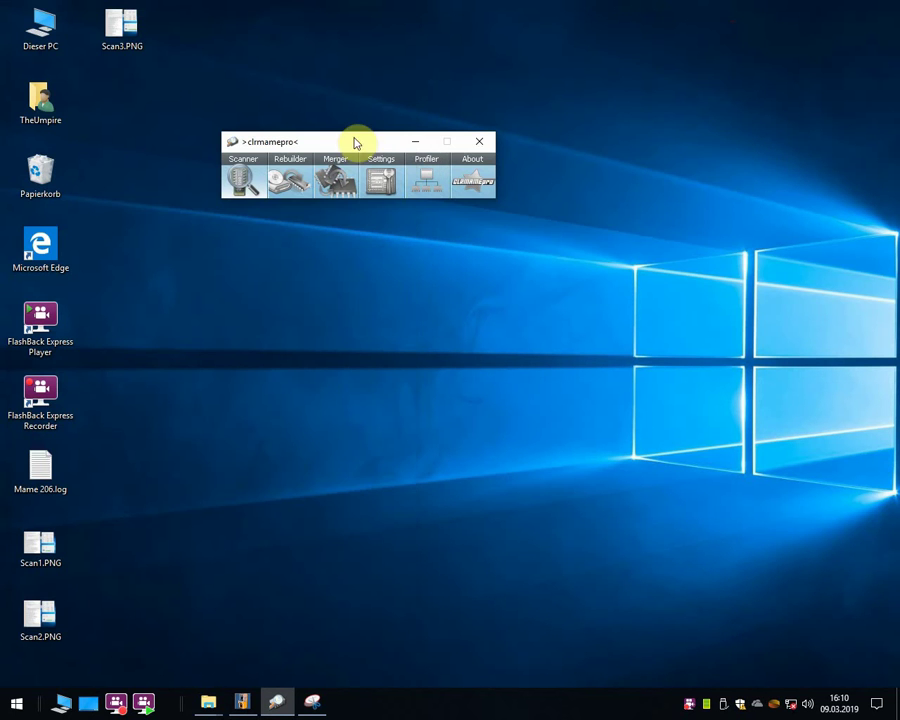
Open Mame 206.log from the desktop, examine the missing set entry at its beginning, and close the file
double_click(59, 474)
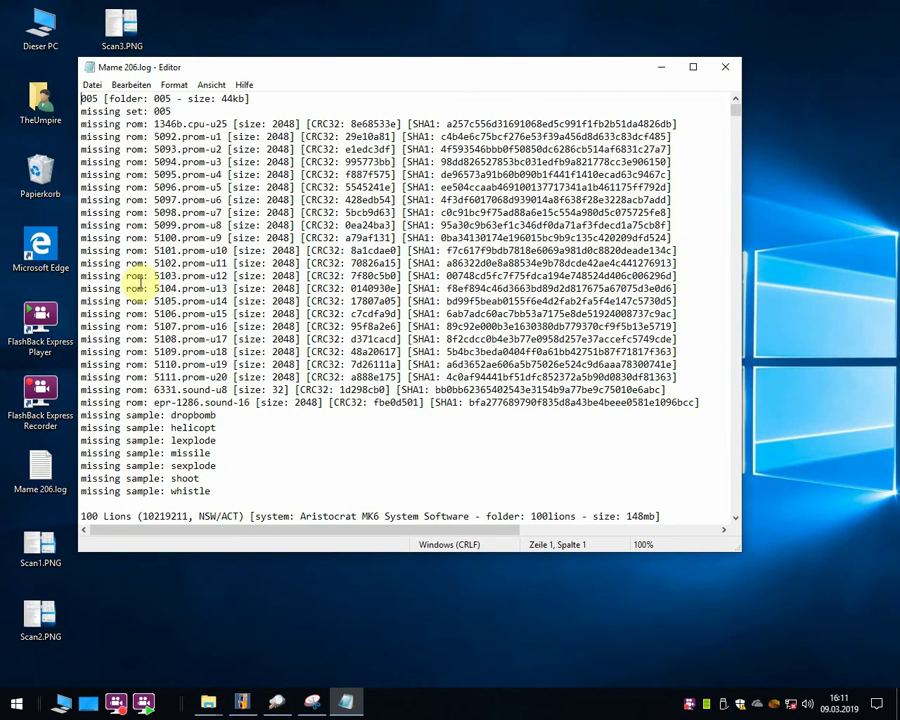
drag(175, 111, 156, 112)
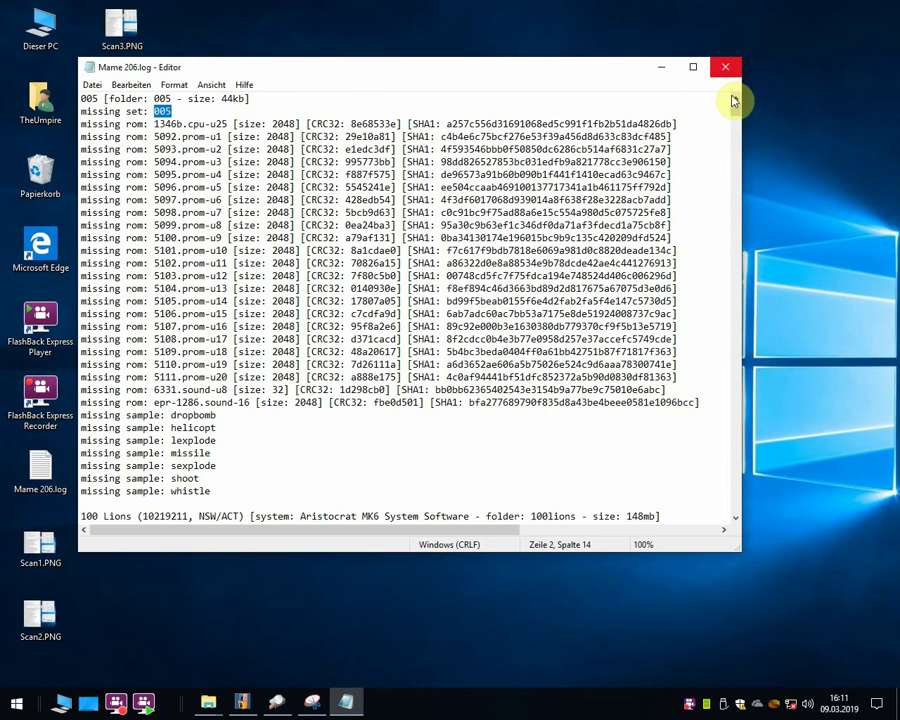
mouse_move(735, 100)
mouse_down()
mouse_move(741, 125)
mouse_move(745, 96)
mouse_up()
click(725, 68)
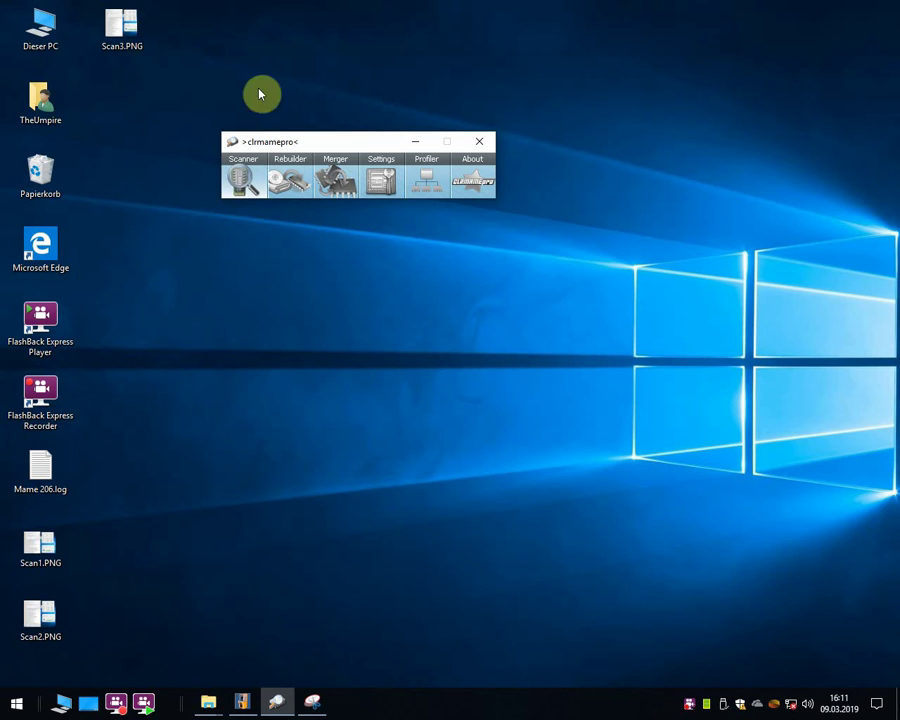
View the screenshots Scan1.PNG, Scan2.PNG and Scan3.PNG to examine the fix prompts, and close the image viewer
double_click(44, 553)
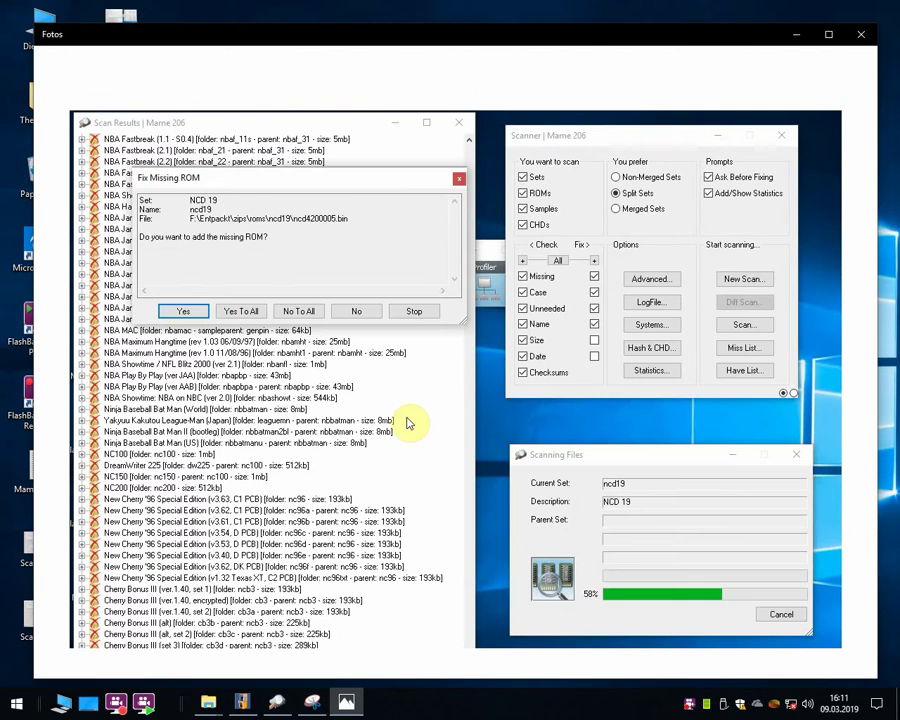
mouse_move(396, 404)
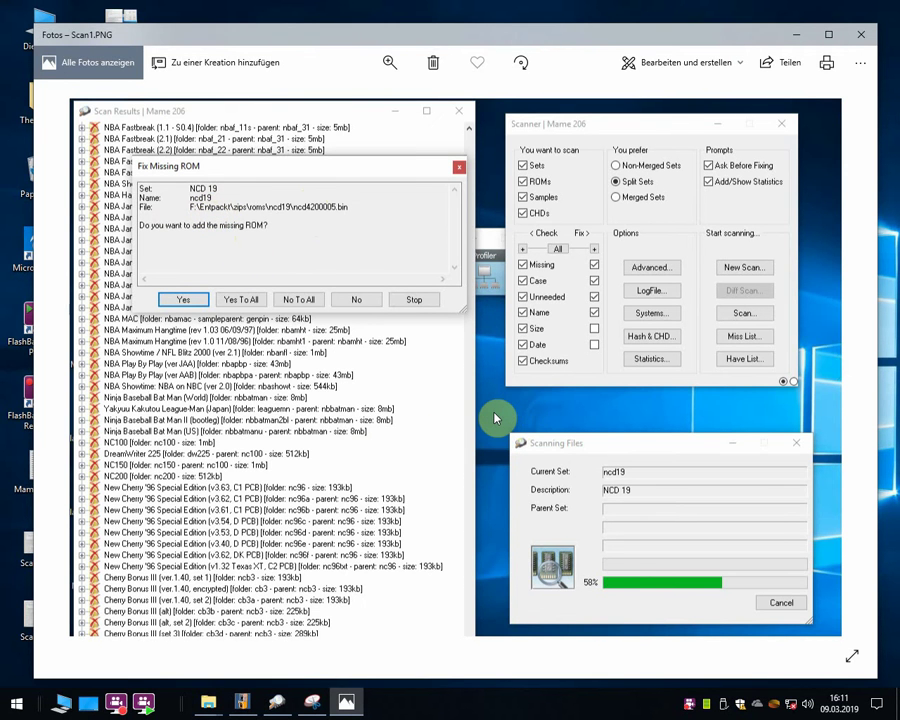
key(Right)
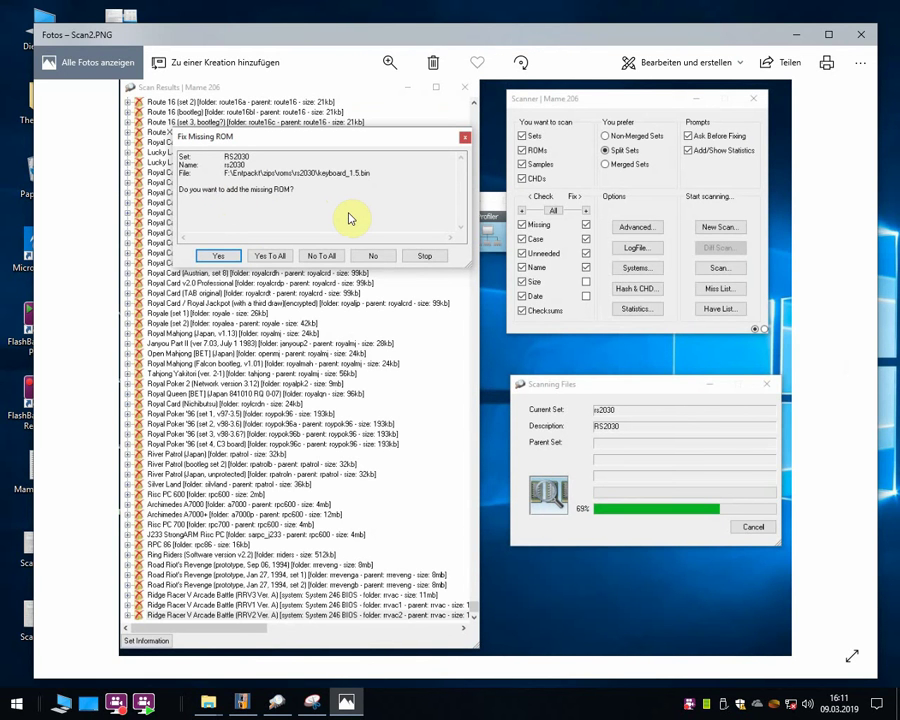
key(Right)
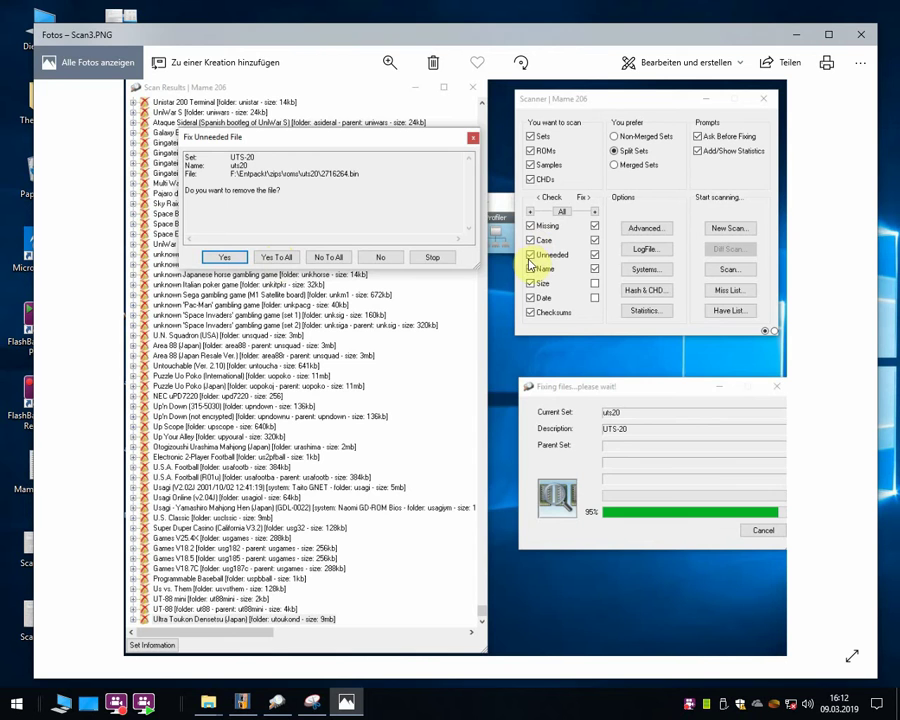
click(860, 38)
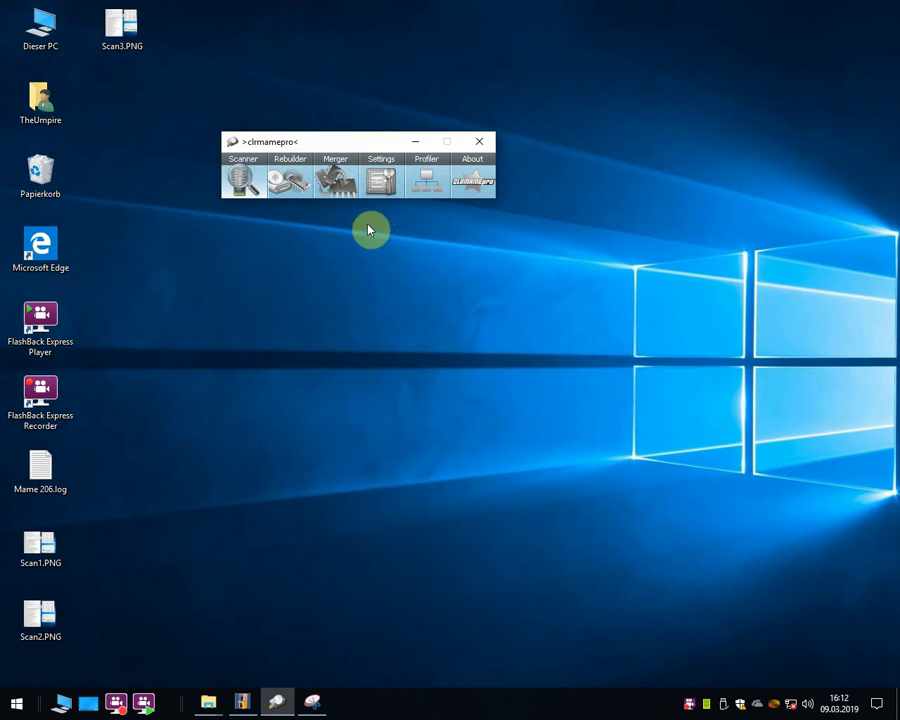
Bring up MAMEUI64, switch to File Explorer and open the Entpackt\zips folder on the Demo (F:) drive
click(243, 705)
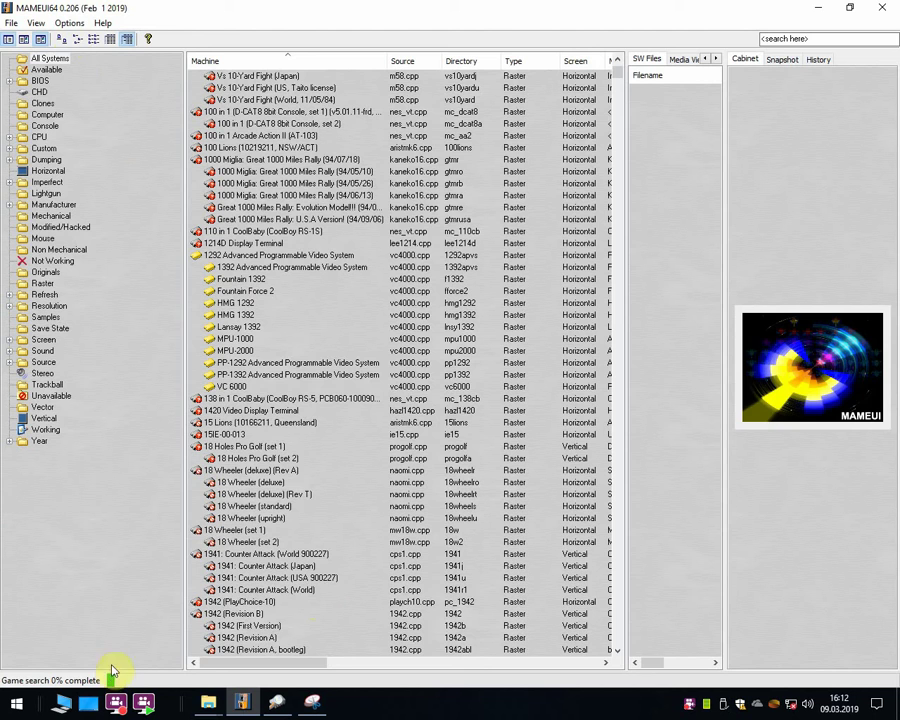
mouse_move(214, 700)
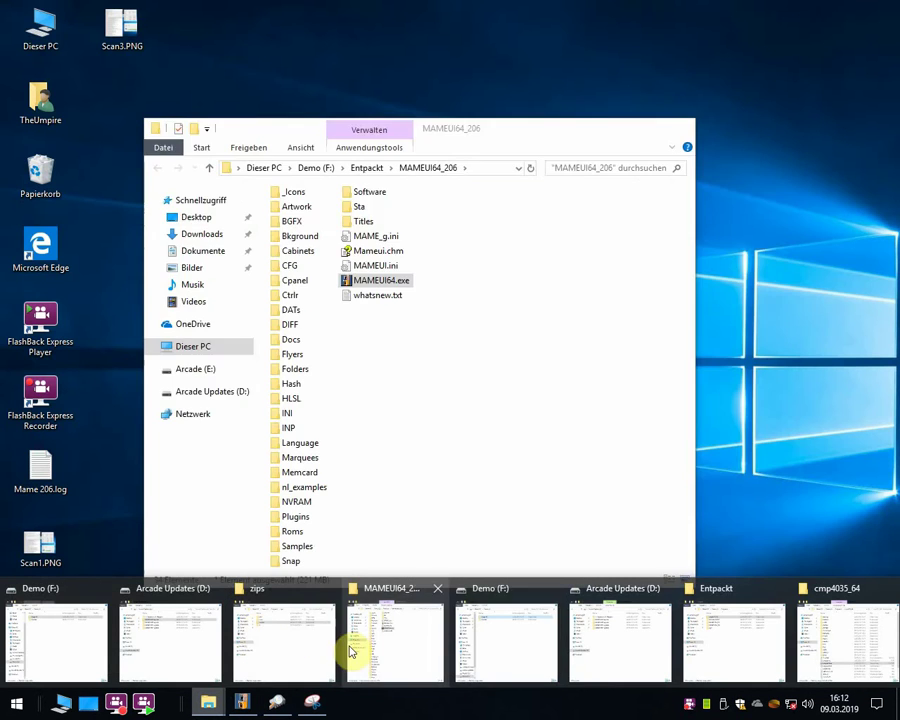
click(519, 656)
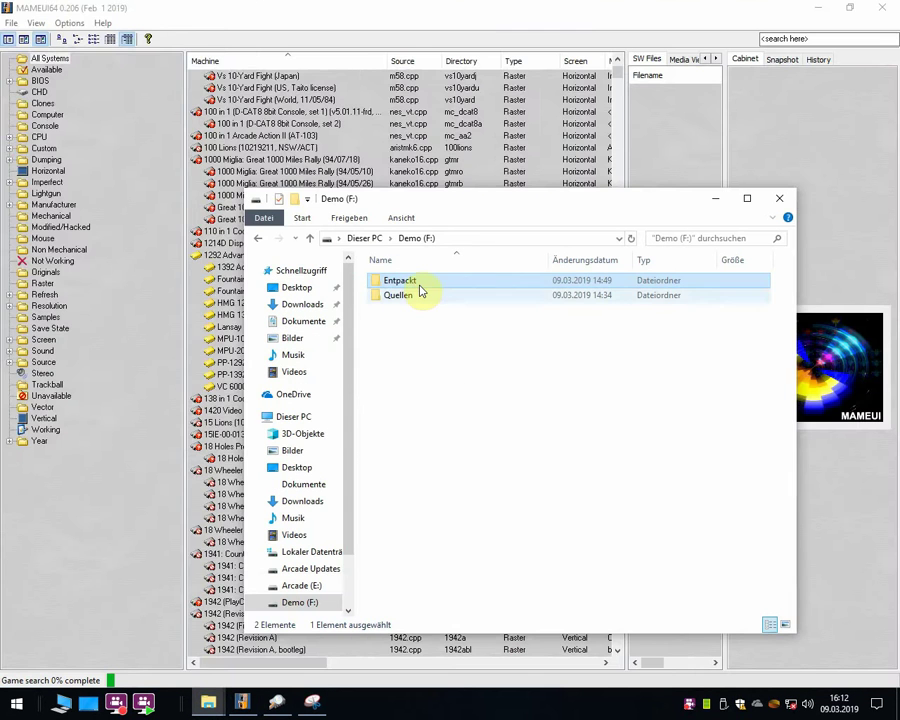
double_click(414, 281)
double_click(138, 153)
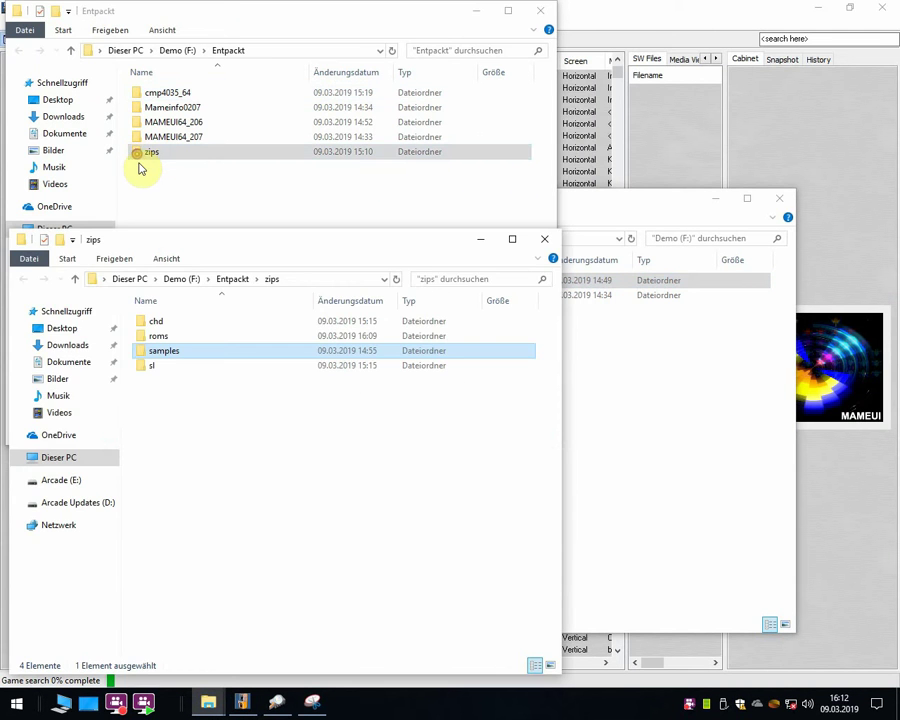
Inspect the contents of the chd, roms, samples and sl subfolders and return to the zips folder
double_click(178, 324)
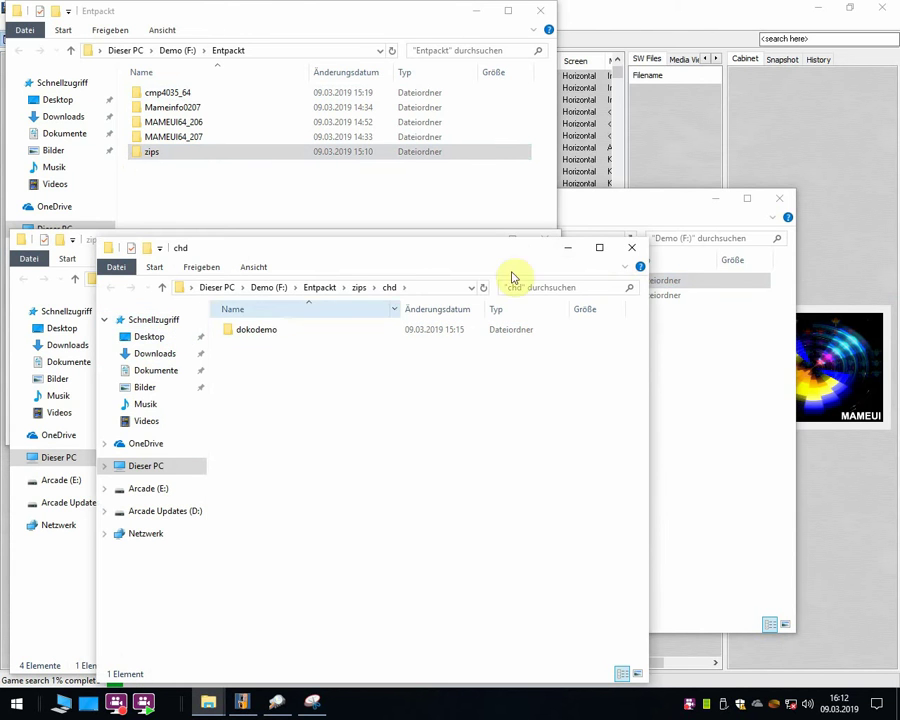
key(alt+Left)
double_click(196, 337)
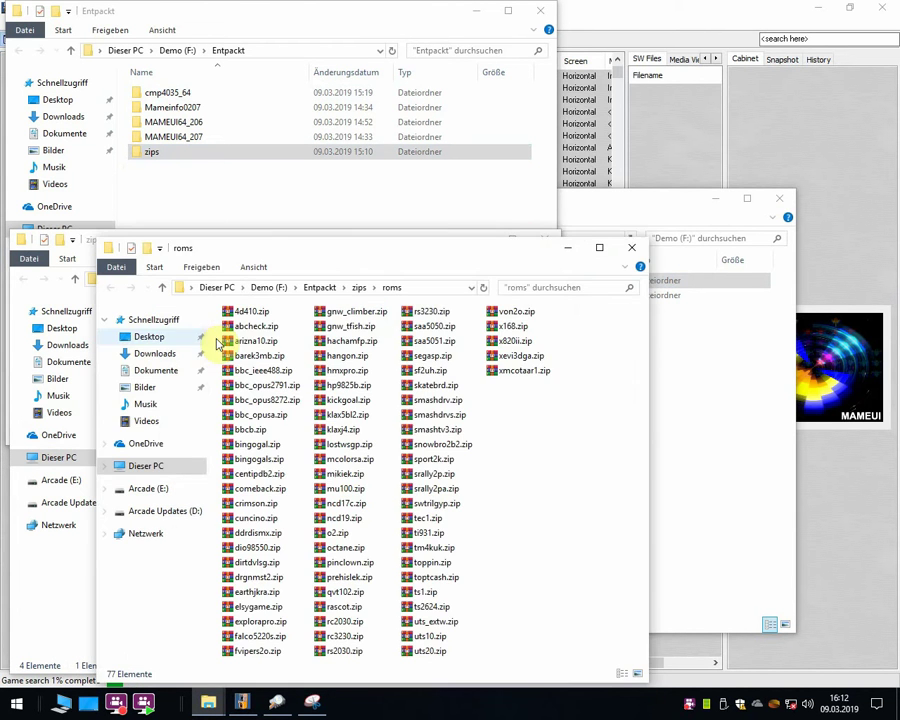
click(640, 253)
double_click(170, 352)
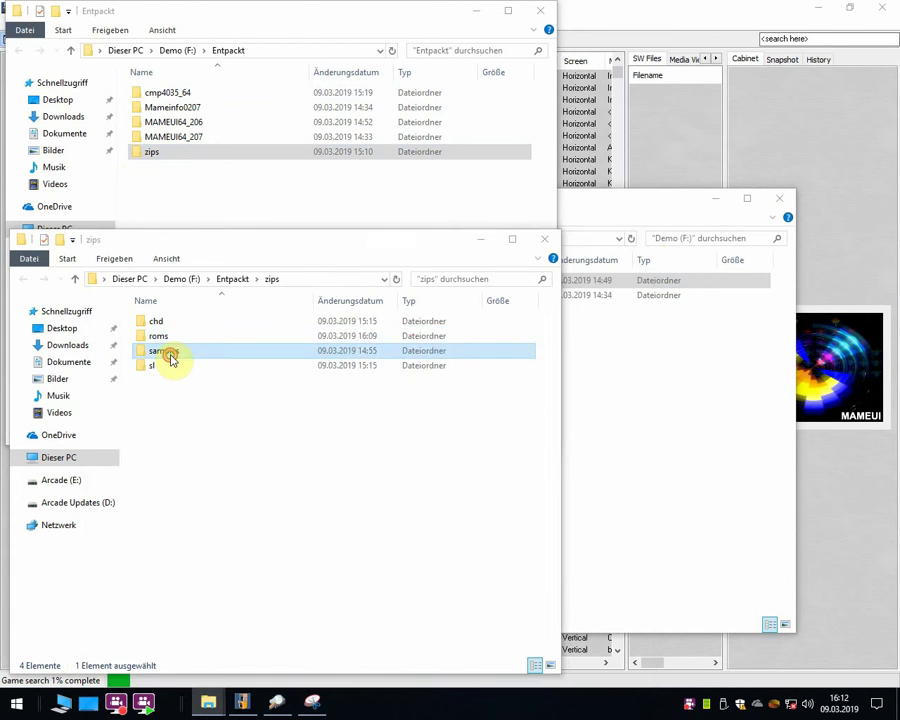
click(631, 248)
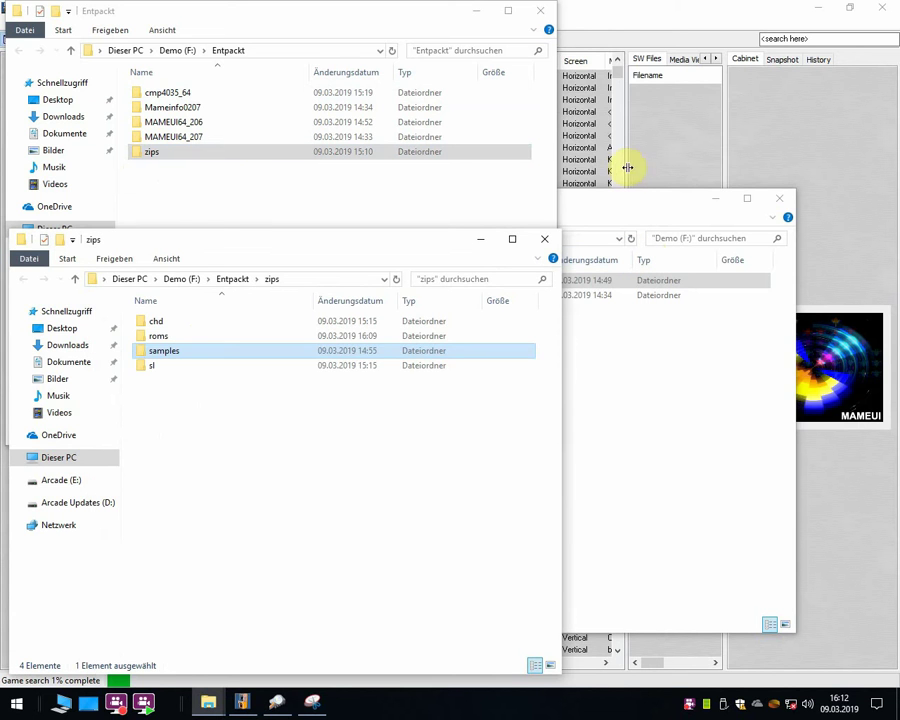
double_click(151, 365)
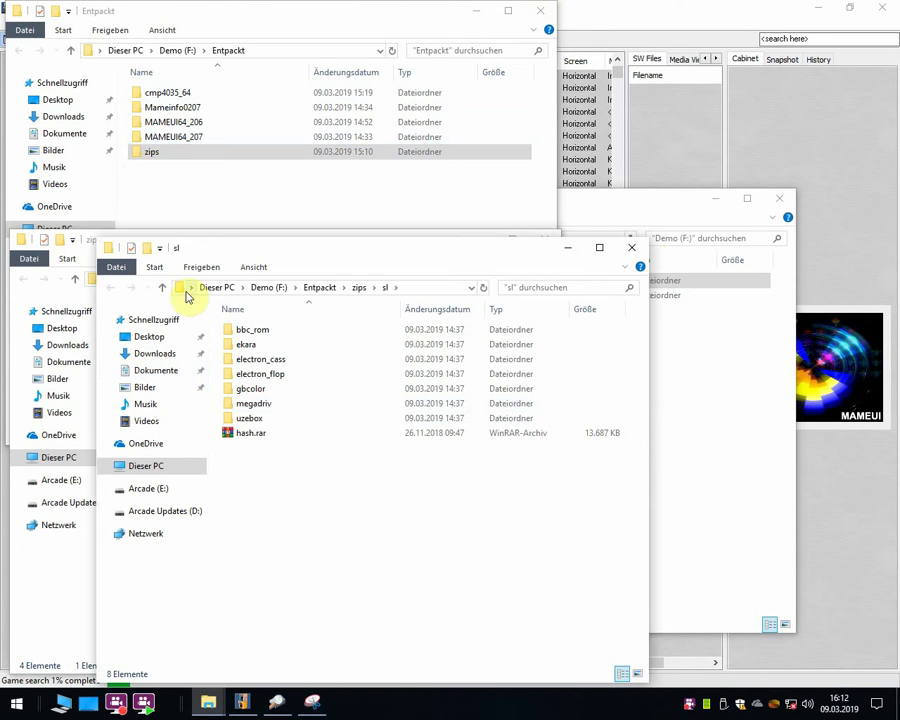
click(162, 288)
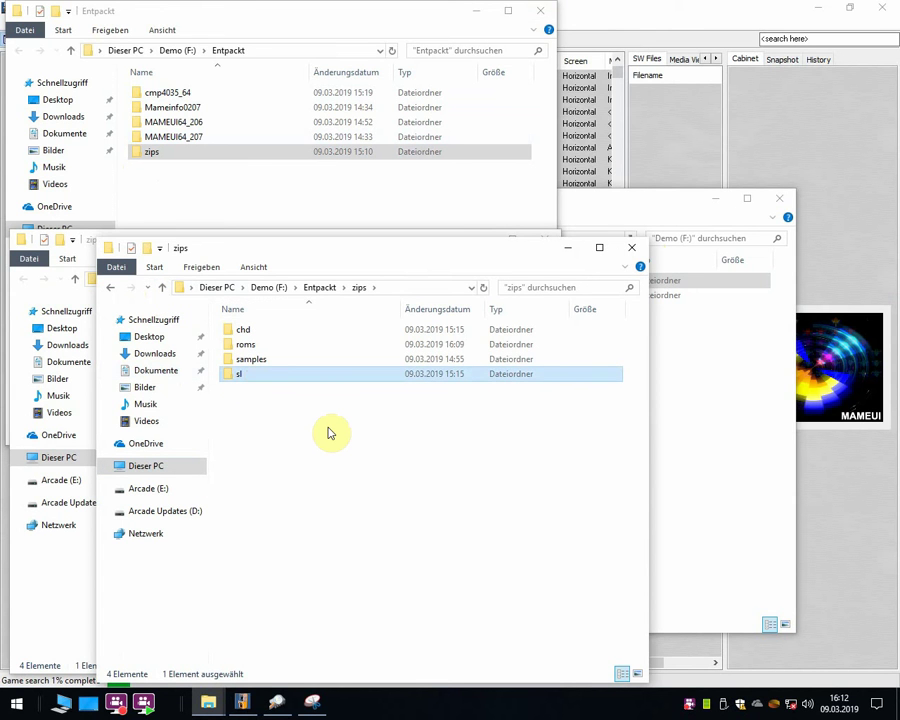
Create a new folder named SoftwareLists inside the zips folder
key(ctrl+shift+n)
text(Sof)
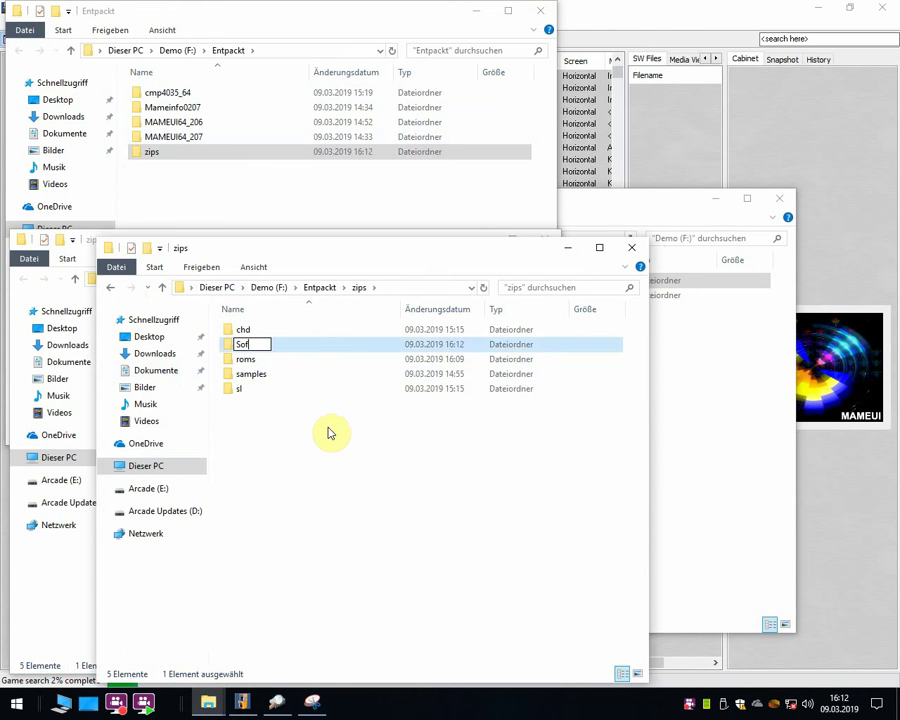
text(twareLists)
key(Return)
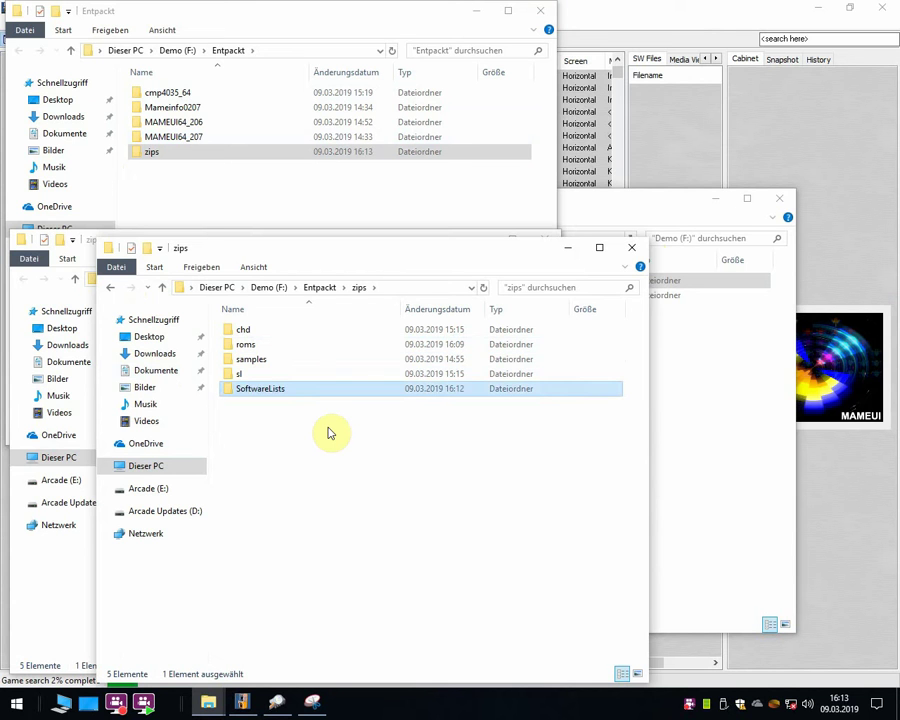
Rename the sl folder to sl-204 and move it into the SoftwareLists folder
key(Up)
key(F2)
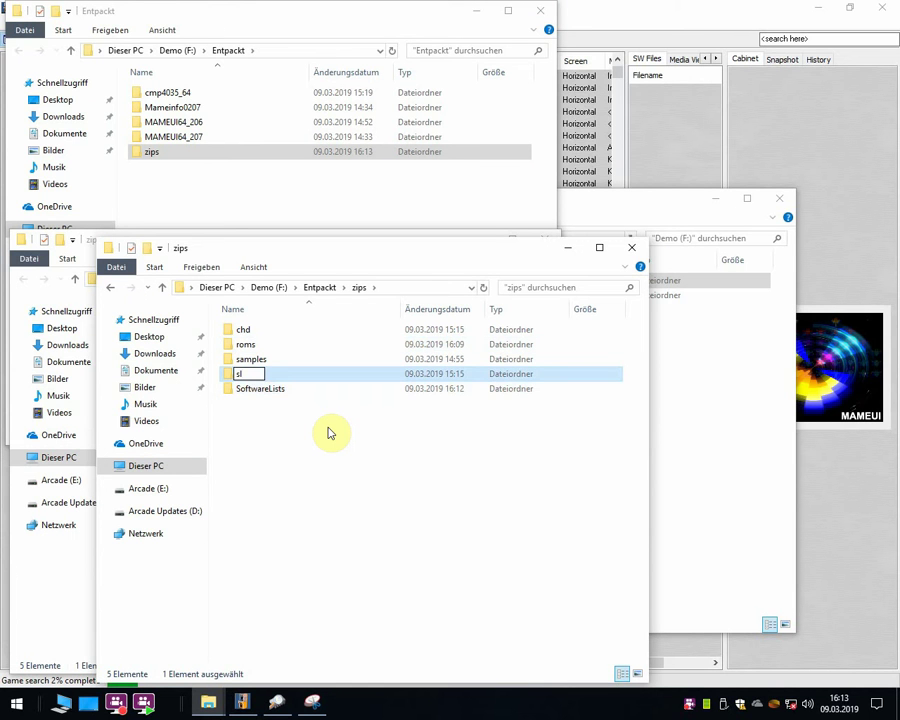
text(-204)
key(Return)
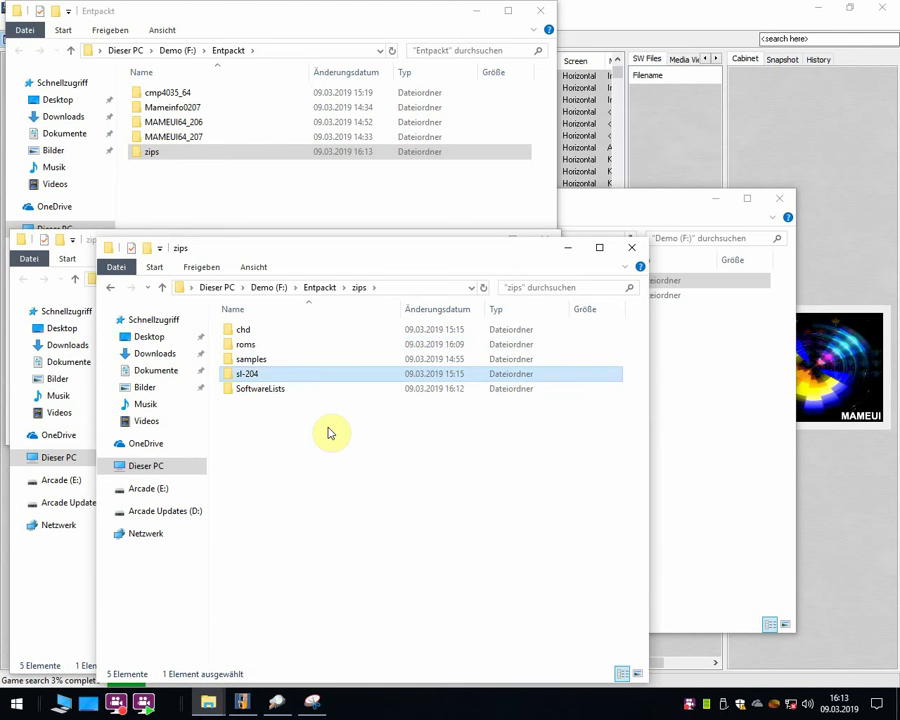
drag(250, 374, 266, 389)
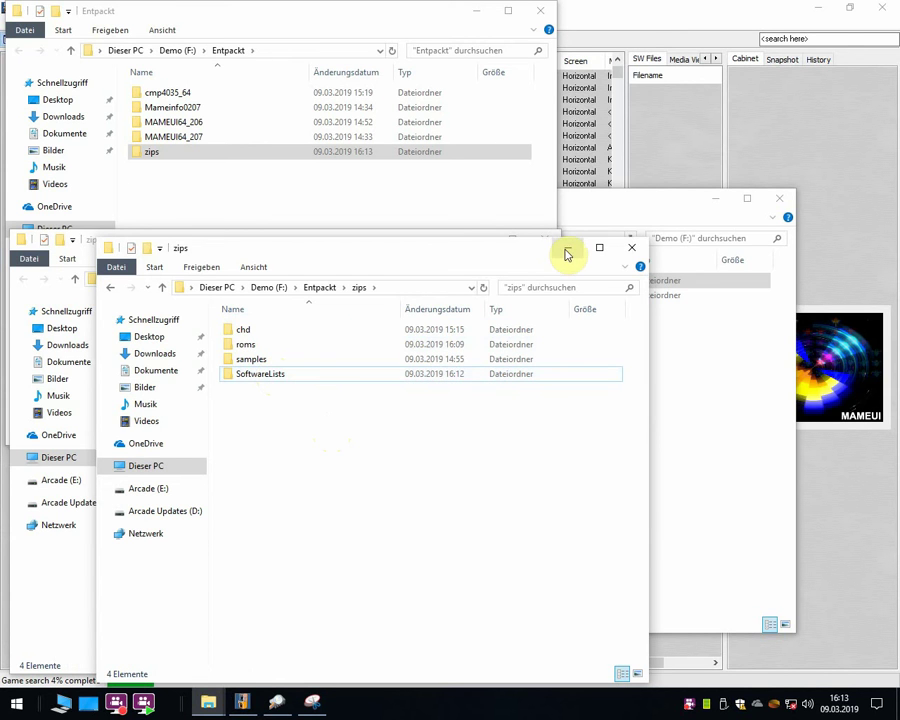
Minimize all open windows, switch back to clrmamepro and move its window slightly on the empty desktop
click(277, 703)
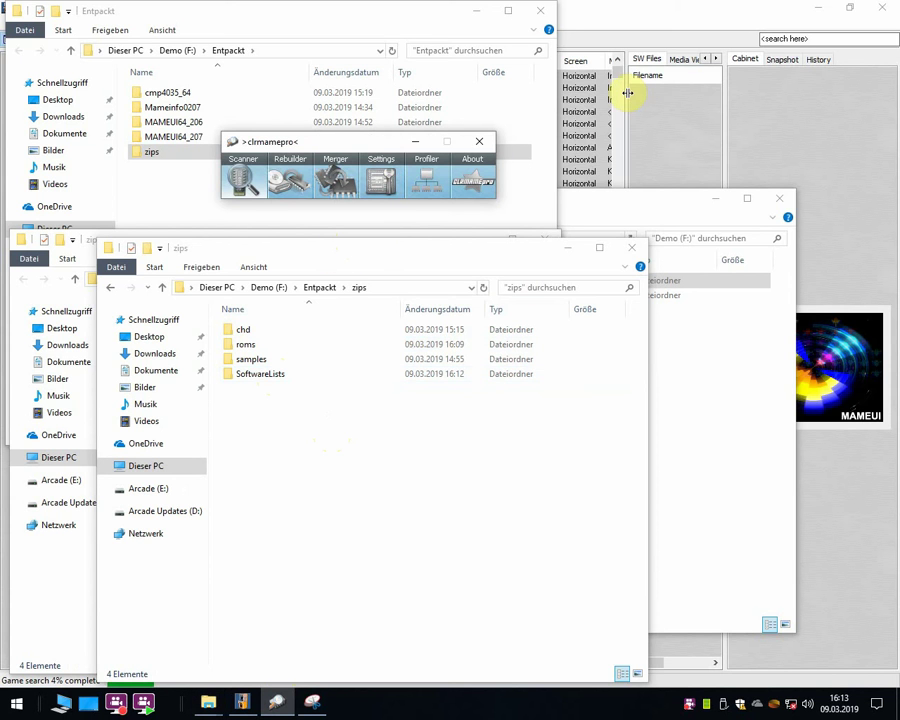
key(super+d)
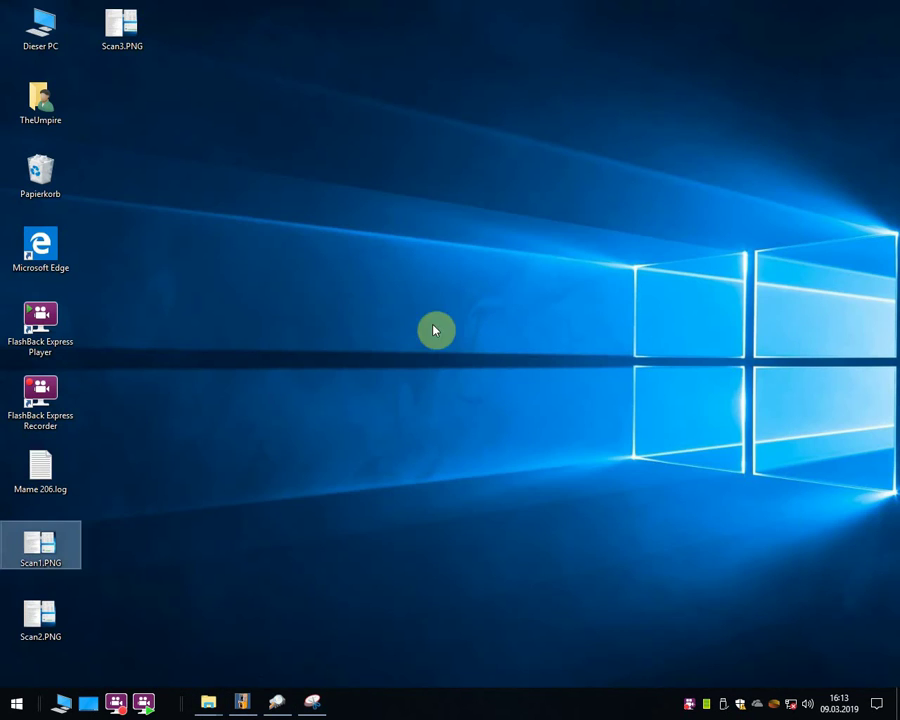
click(277, 703)
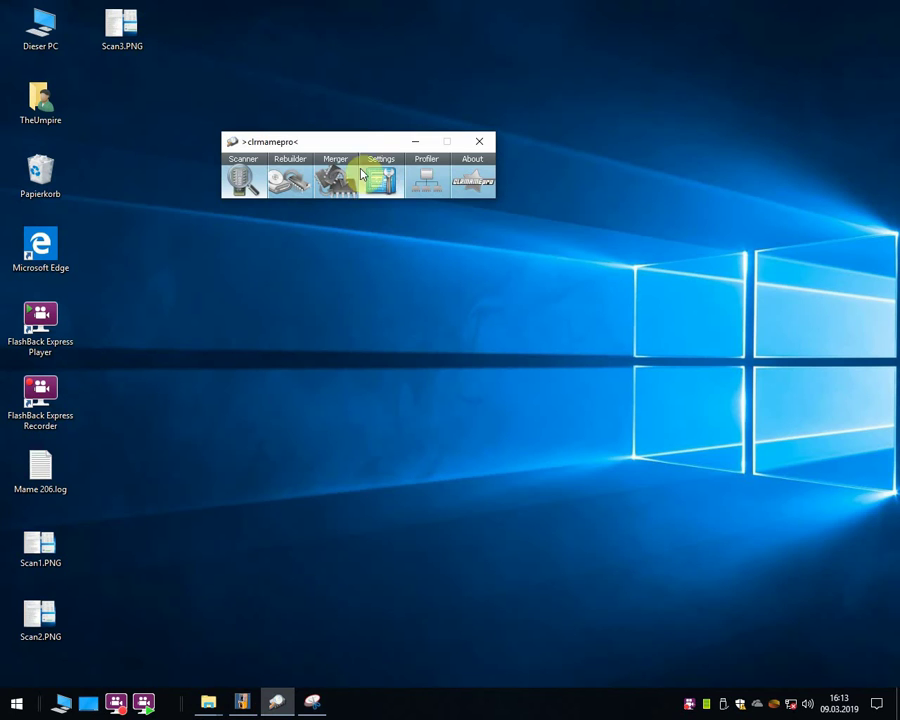
drag(361, 143, 349, 133)
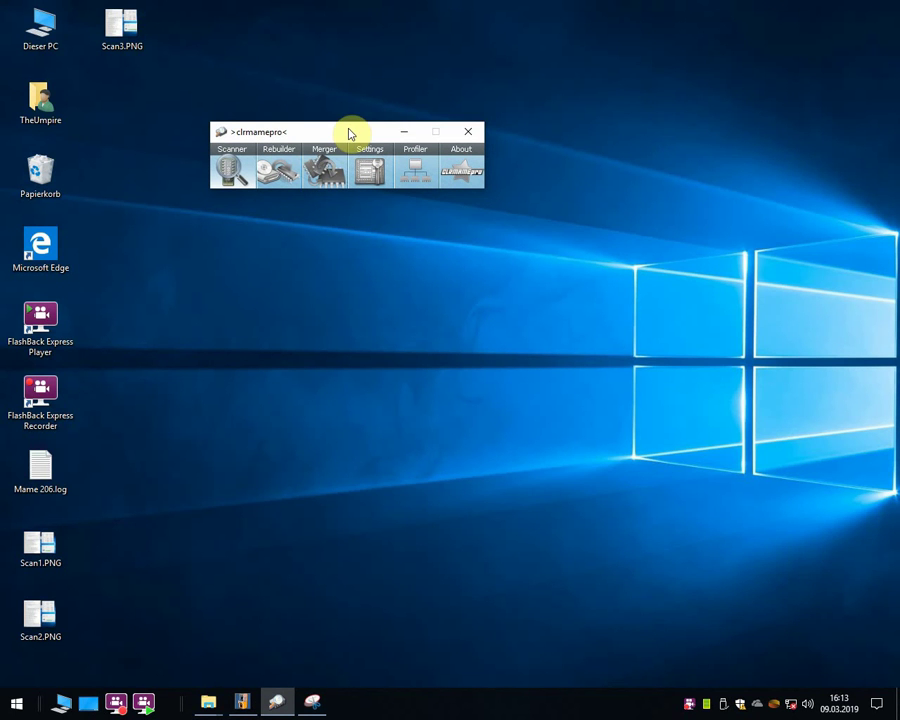
Bring up the MAMEUI64_206 folder window, move it clear of clrmamepro and open its Hash subfolder
click(209, 700)
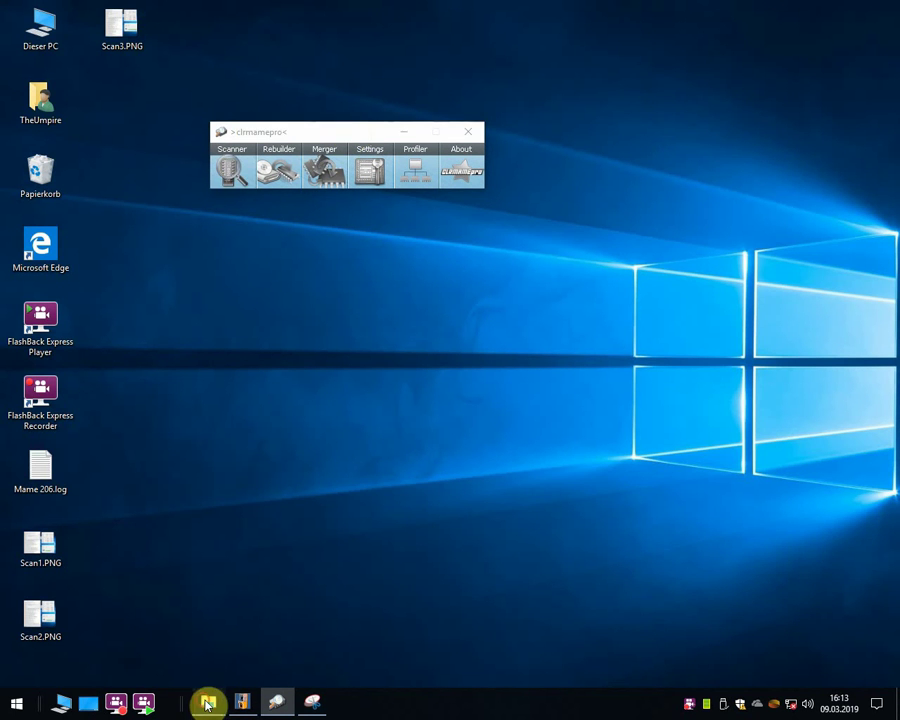
mouse_move(240, 664)
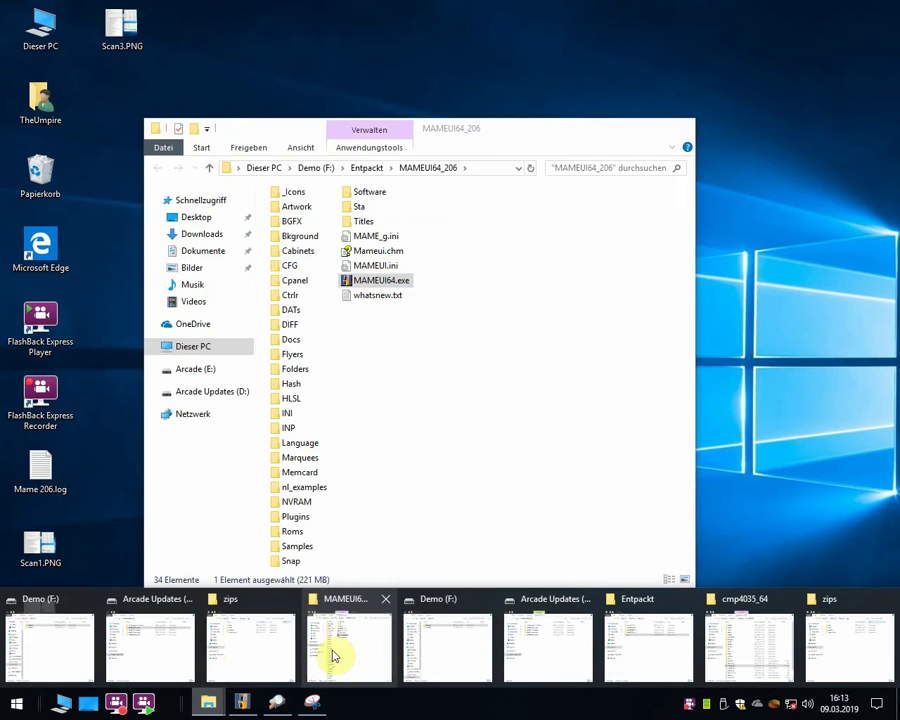
click(340, 655)
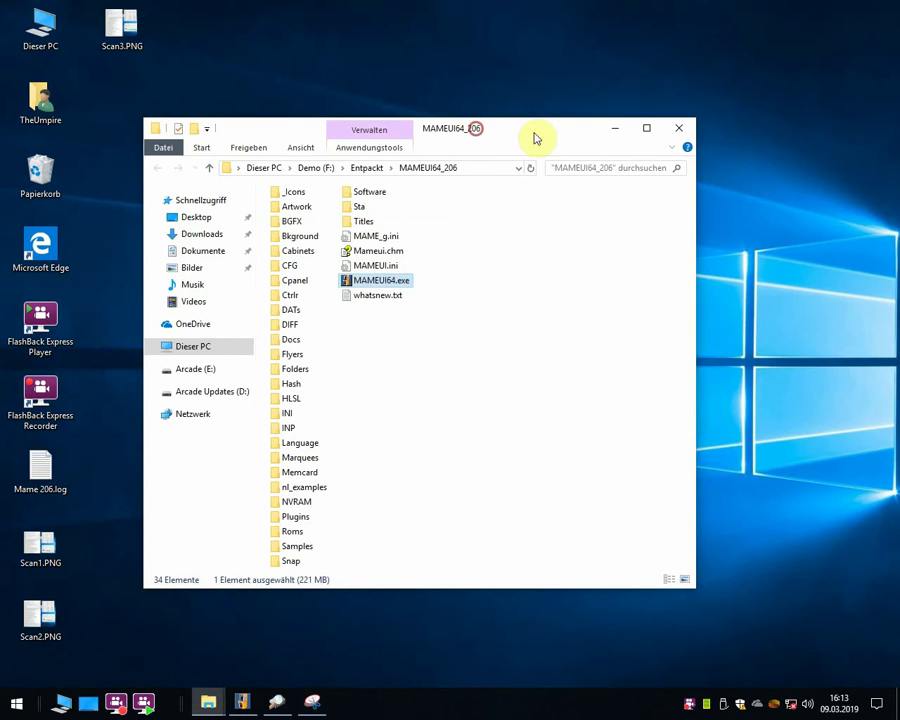
drag(536, 138, 663, 231)
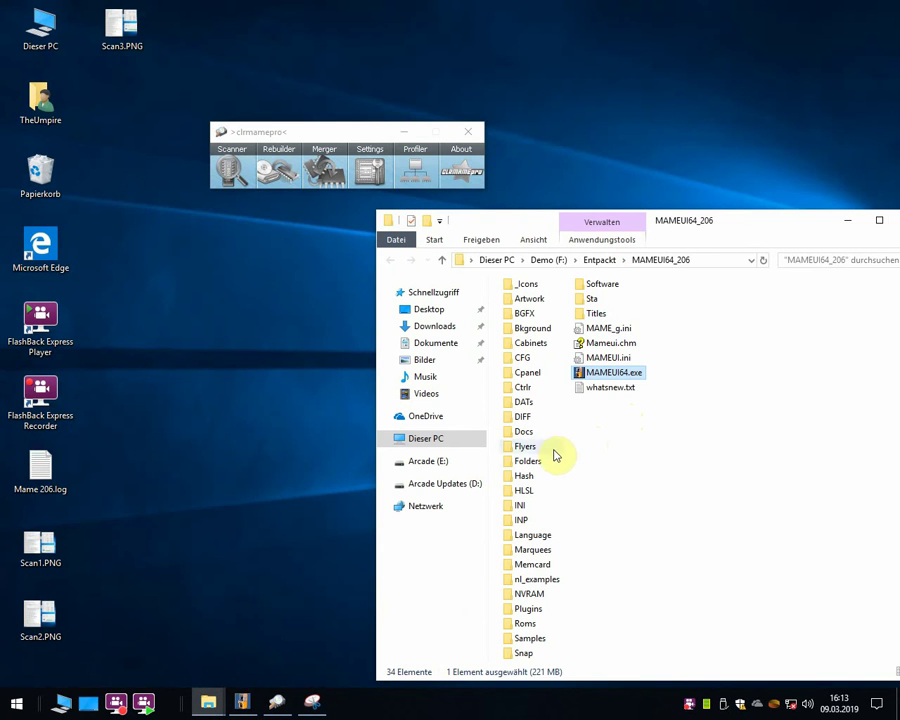
click(538, 476)
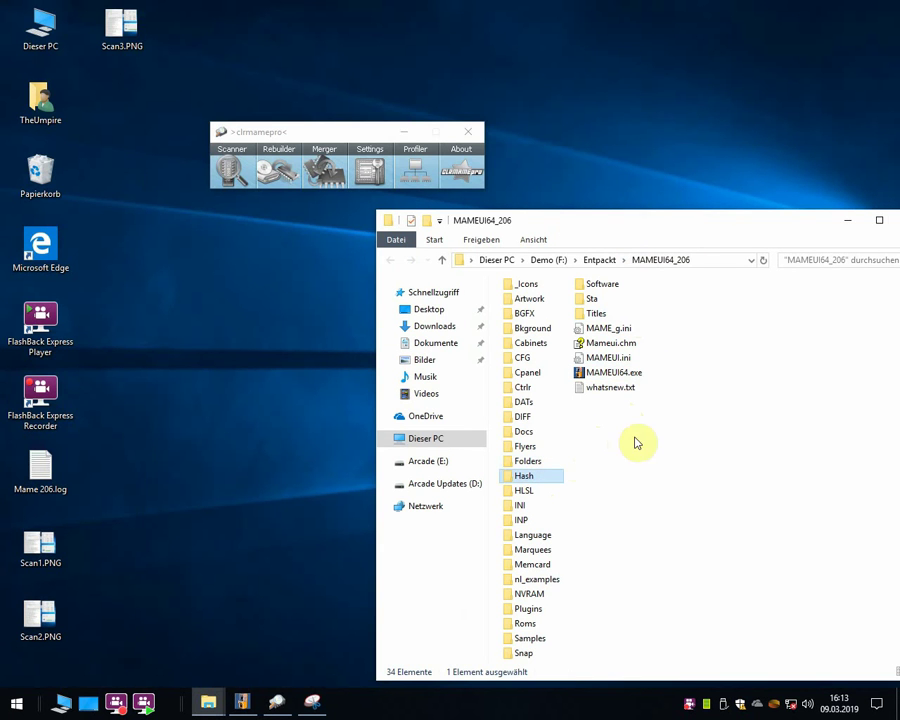
double_click(542, 480)
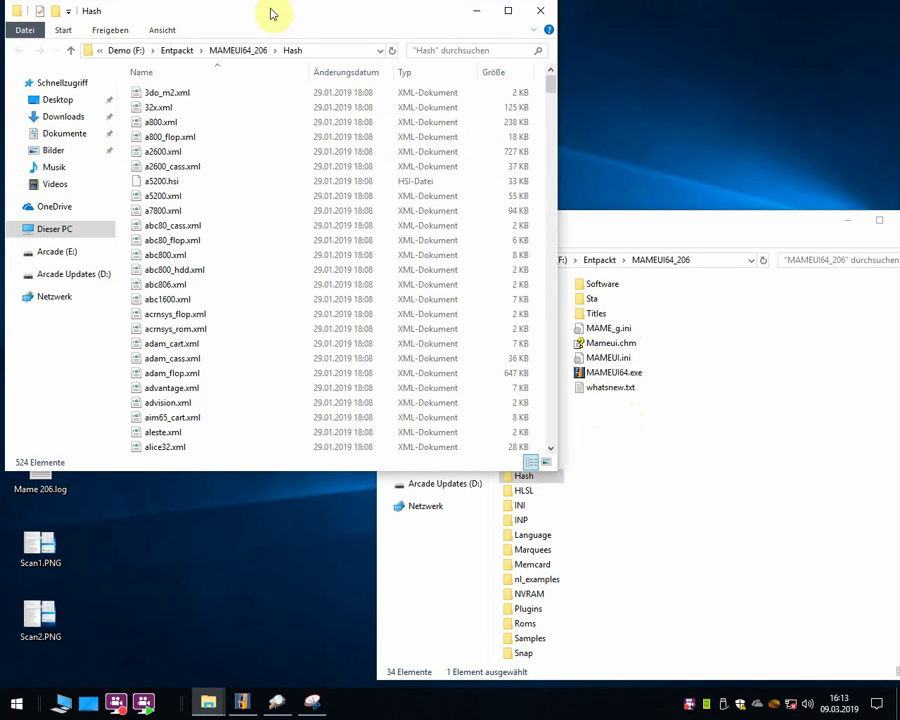
Move the Hash window toward the middle of the desktop and show its files in list view
drag(271, 14, 392, 114)
click(346, 110)
click(340, 152)
Look through the software list XML files in the Hash folder and return to the beginning of the list
scroll(583, 498, down, 10)
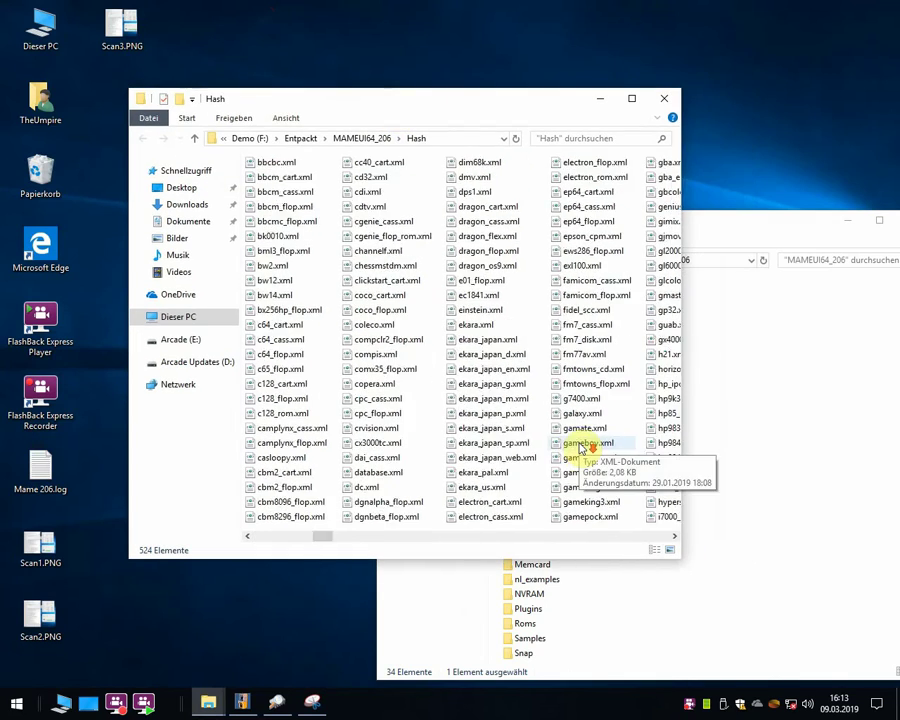
scroll(580, 447, down, 15)
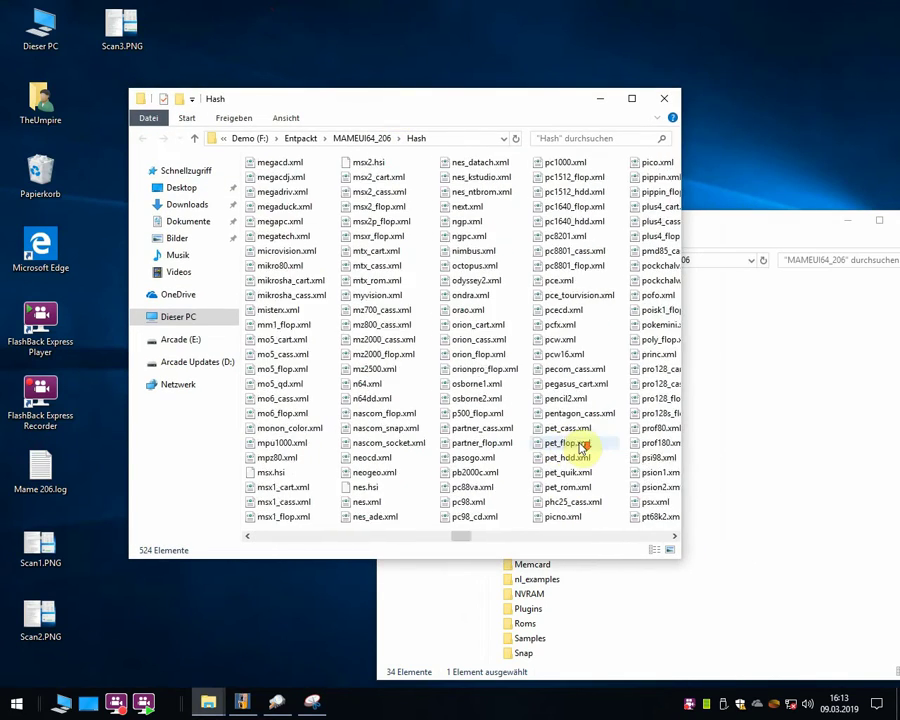
scroll(561, 452, down, 3)
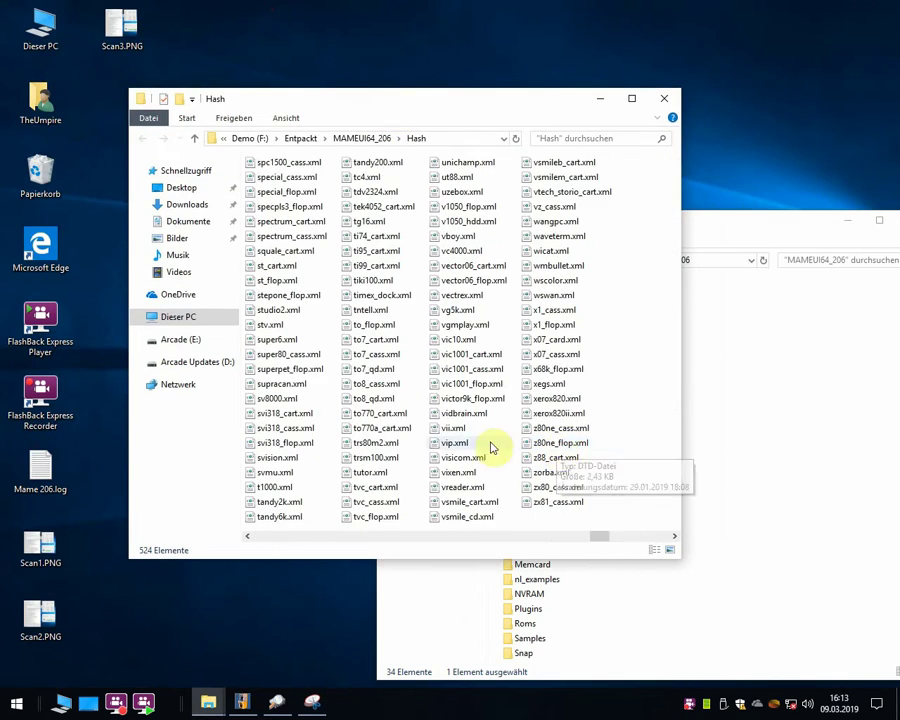
scroll(464, 452, up, 10)
scroll(463, 452, up, 5)
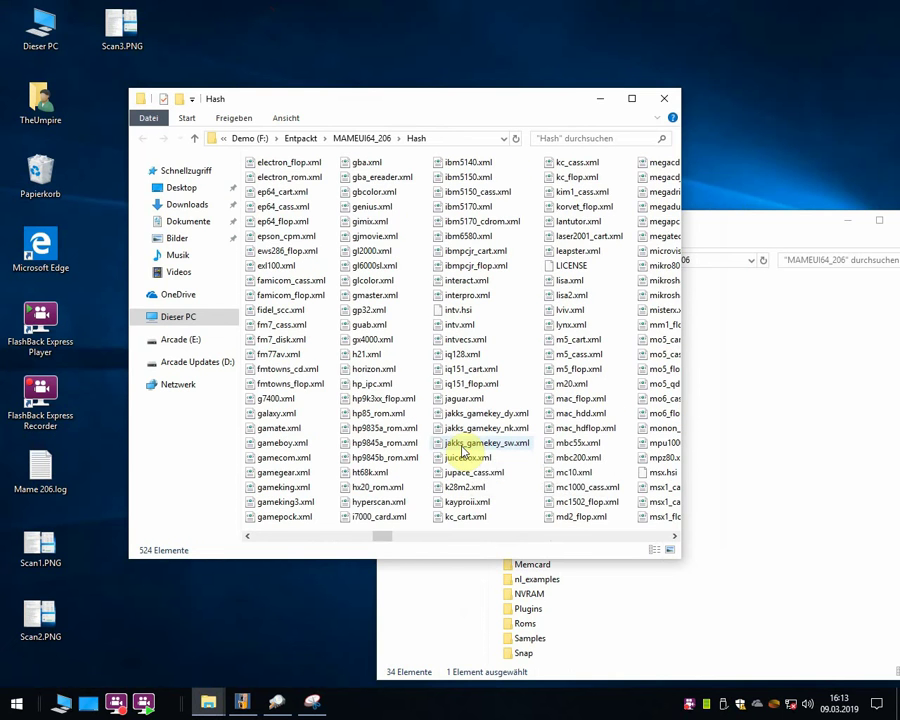
scroll(395, 386, up, 5)
scroll(373, 370, down, 2)
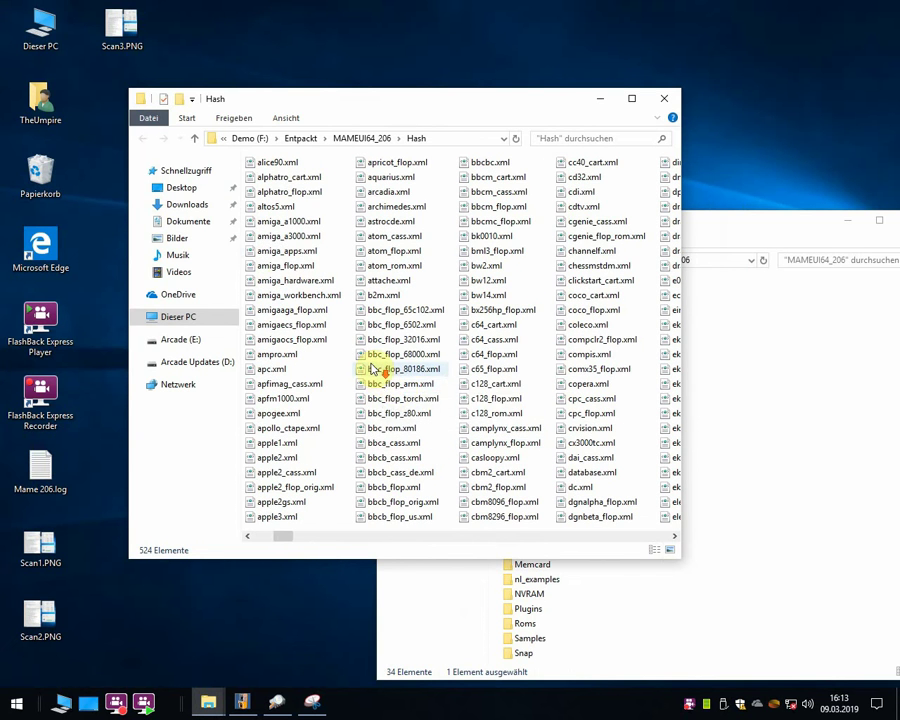
scroll(287, 254, up, 2)
Open a2600.xml in a maximized Internet Explorer window, declining the recommended settings and closing the extra web page
click(283, 222)
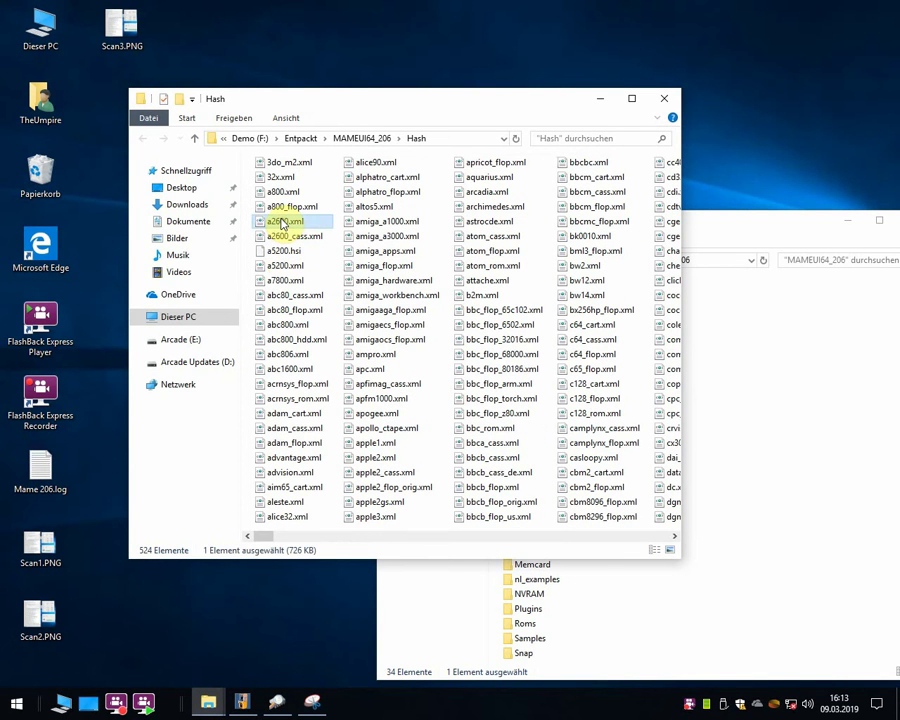
double_click(330, 220)
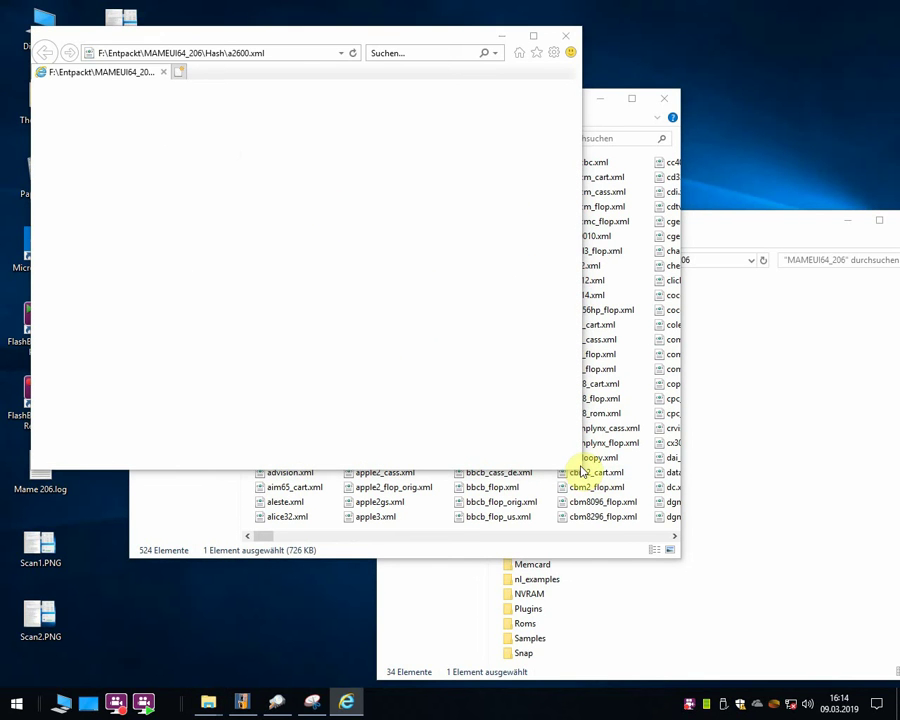
click(233, 292)
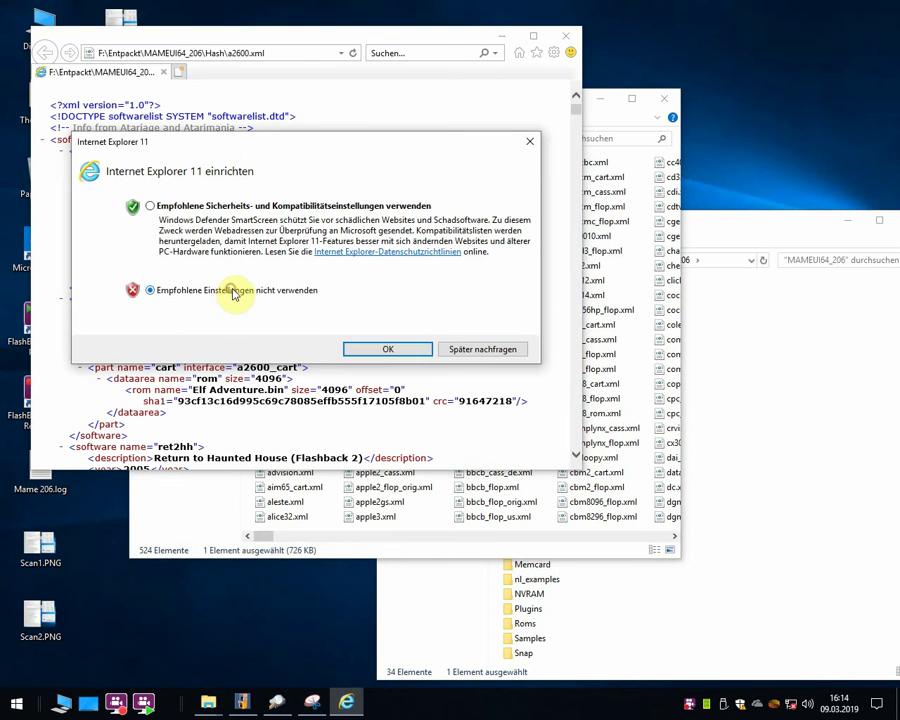
click(392, 350)
click(533, 36)
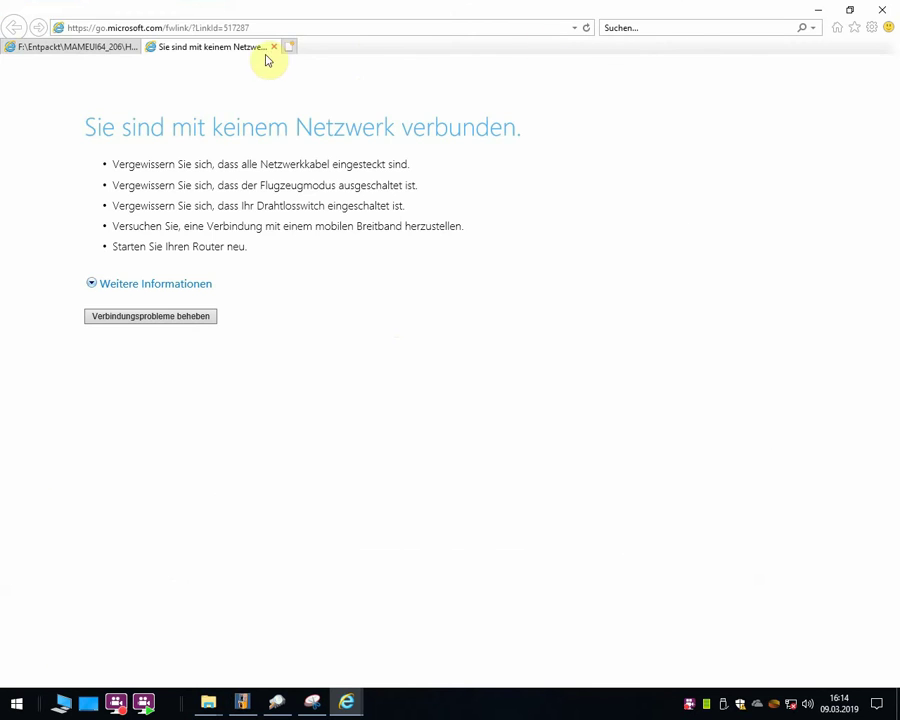
click(274, 46)
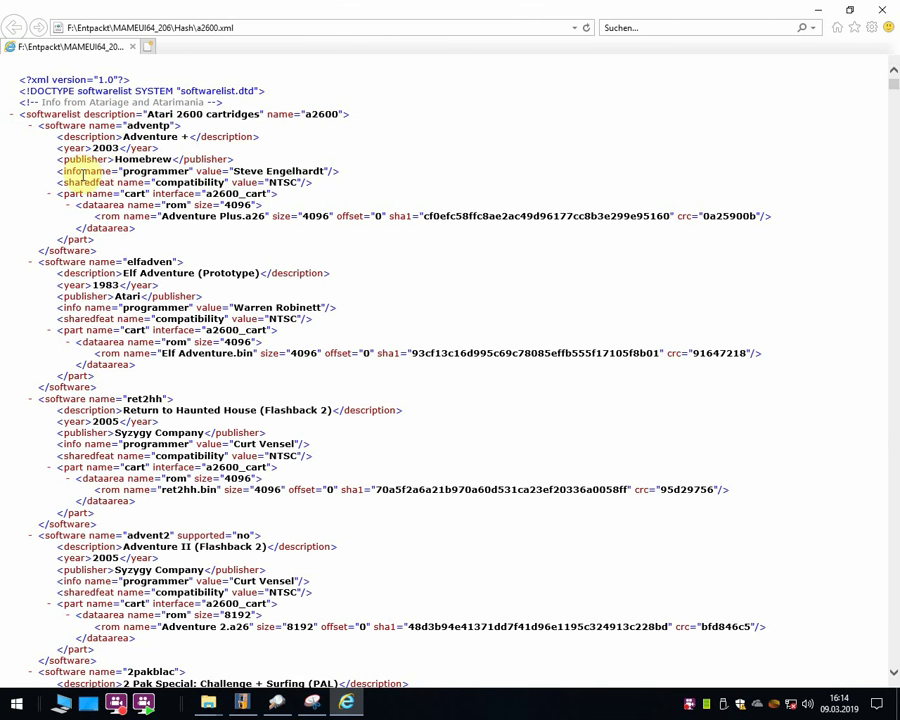
Read through the Atari 2600 cartridge entries in a2600.xml and close the file
scroll(356, 472, down, 12)
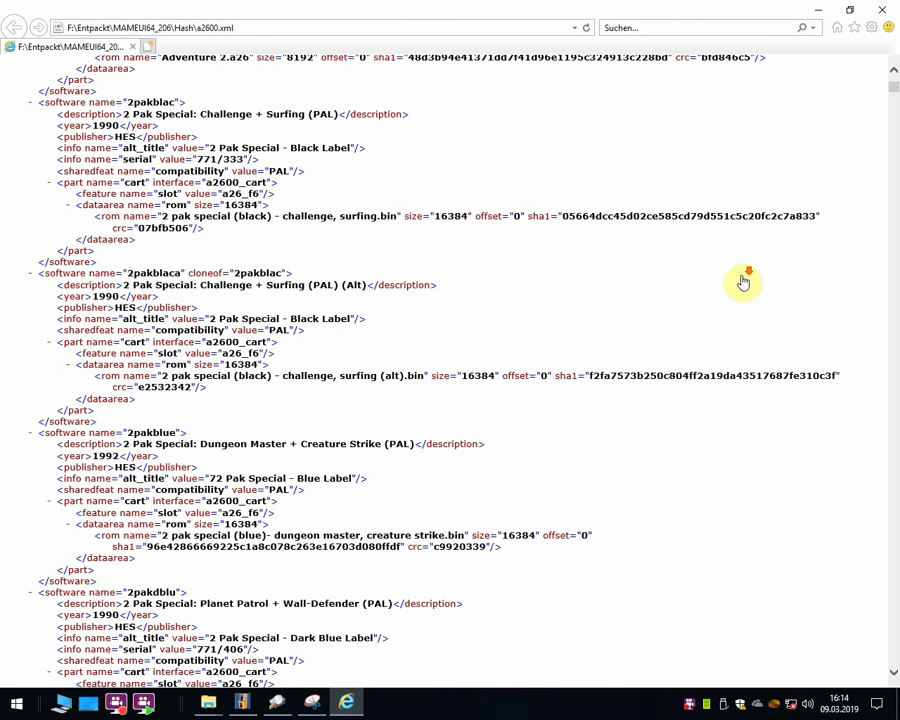
scroll(650, 314, down, 5)
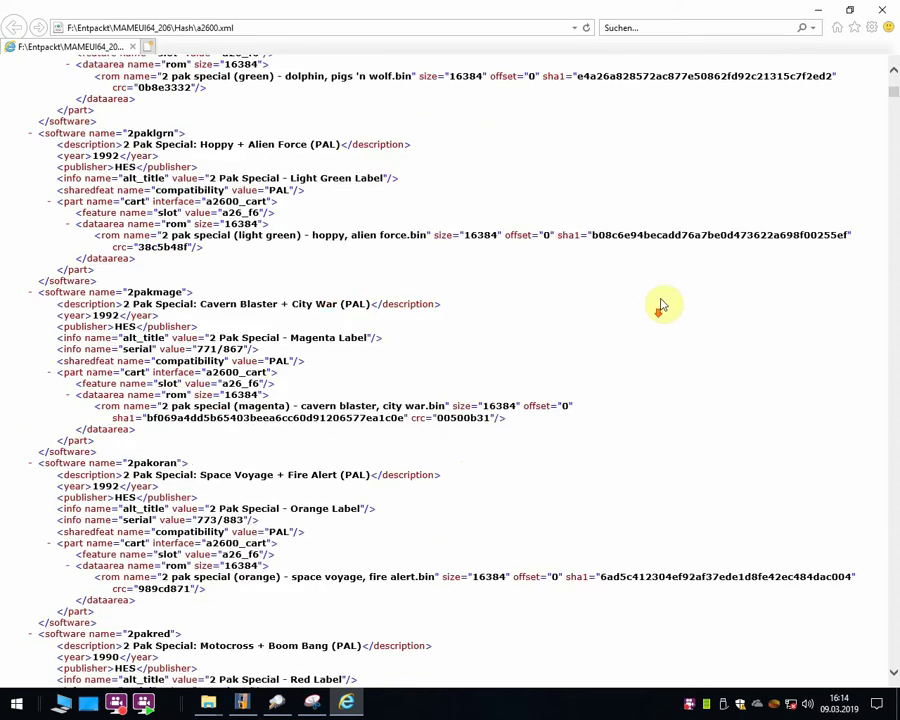
scroll(660, 305, down, 5)
mouse_move(893, 95)
mouse_down()
mouse_move(895, 229)
mouse_move(892, 76)
mouse_up()
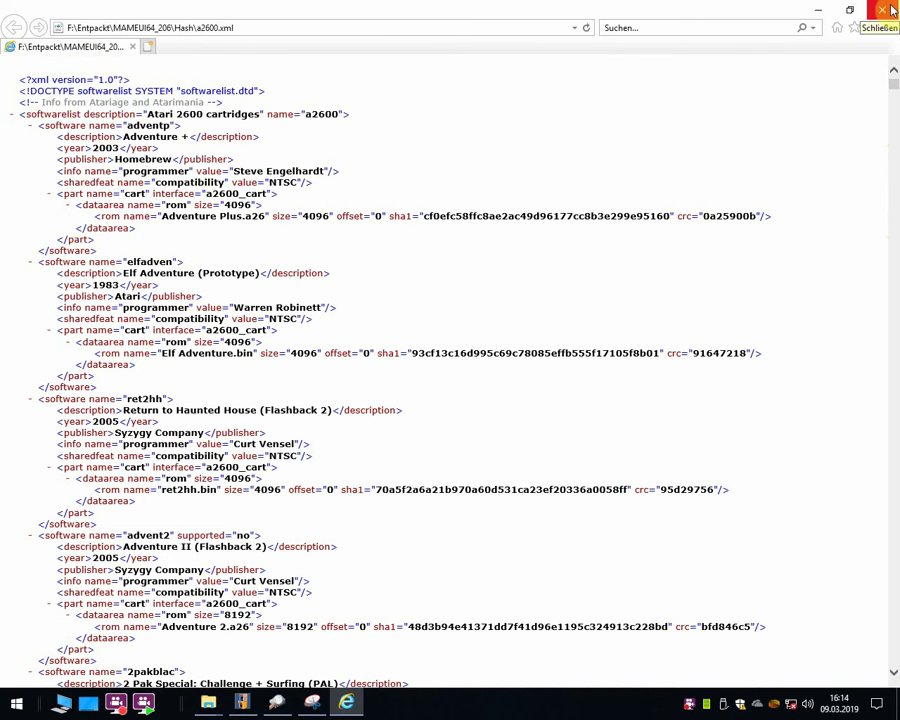
click(891, 9)
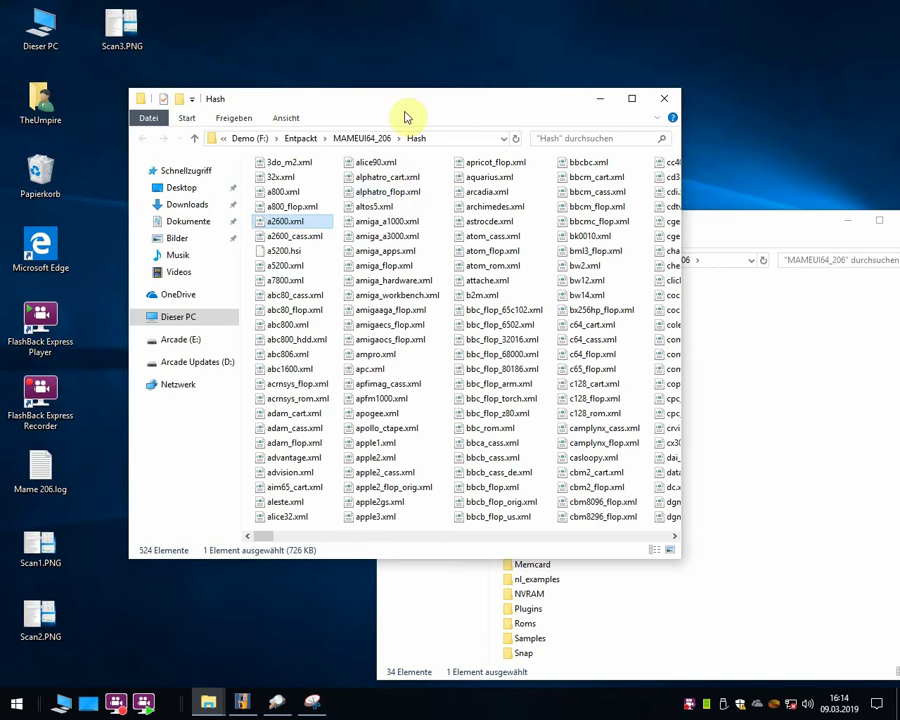
Move the Hash window aside, open the sl-204 folder inside zips\SoftwareLists and select hash.rar
drag(408, 102, 606, 96)
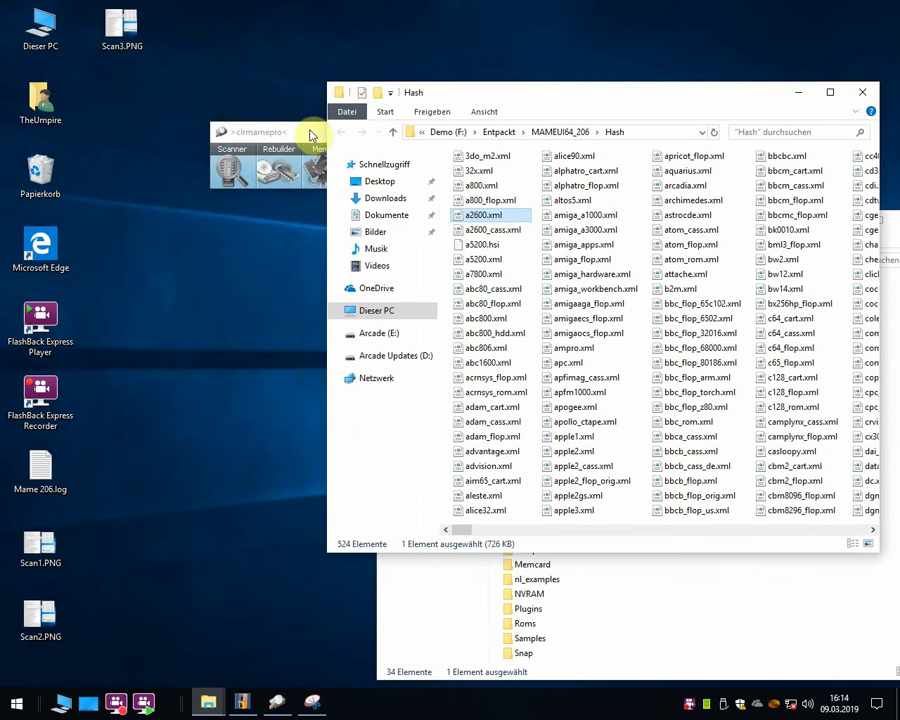
mouse_move(208, 702)
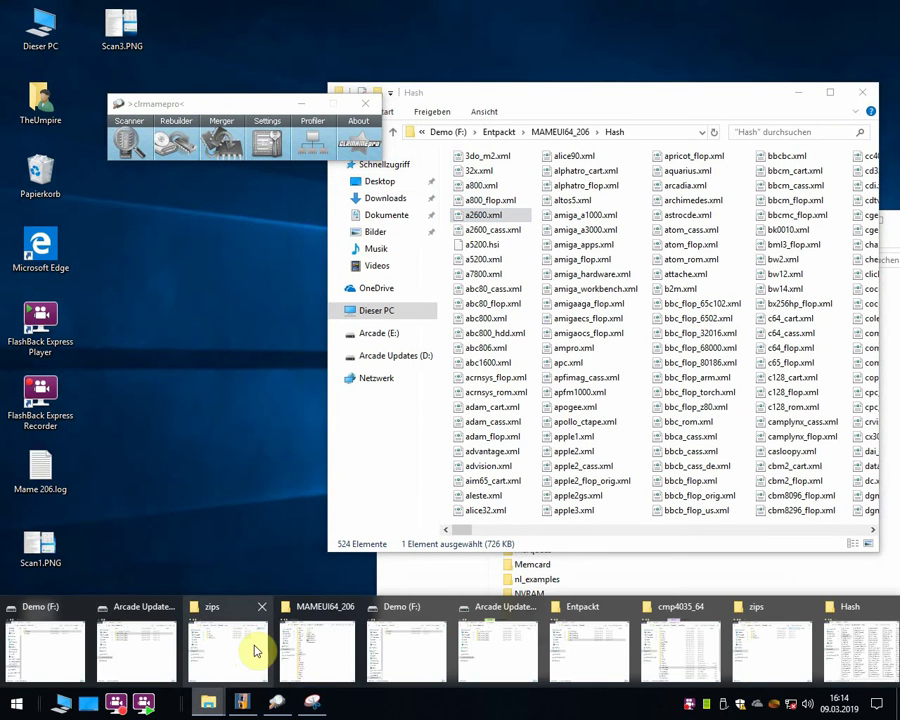
click(266, 652)
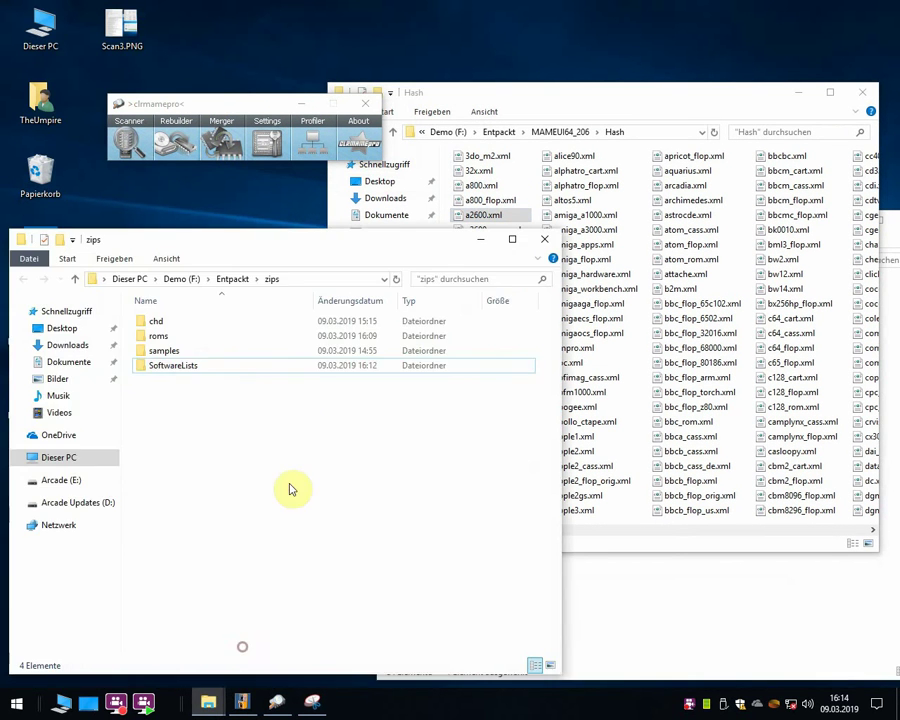
double_click(196, 363)
double_click(157, 93)
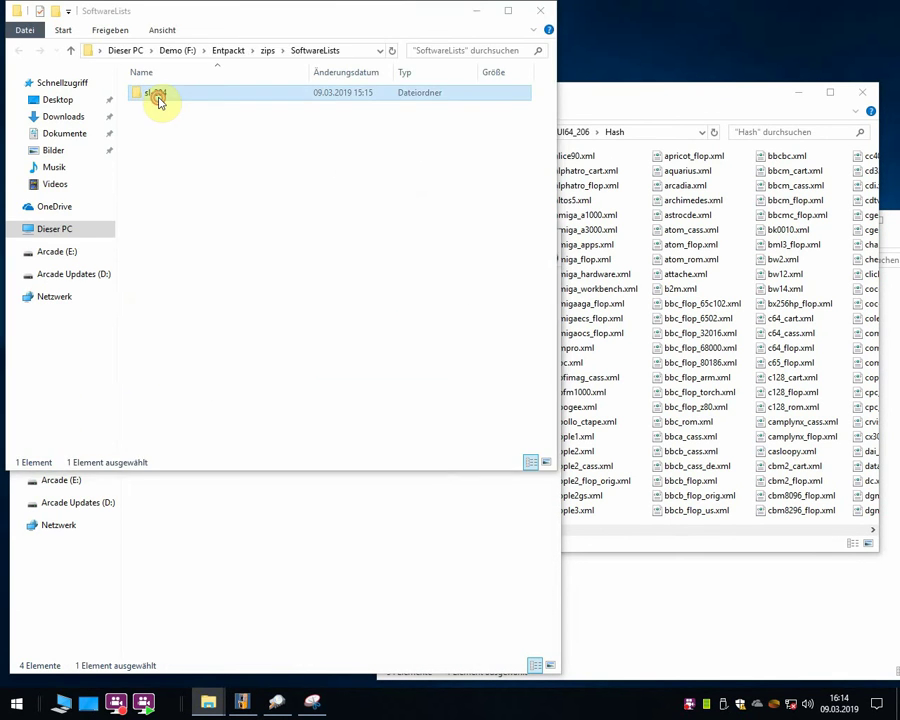
click(168, 214)
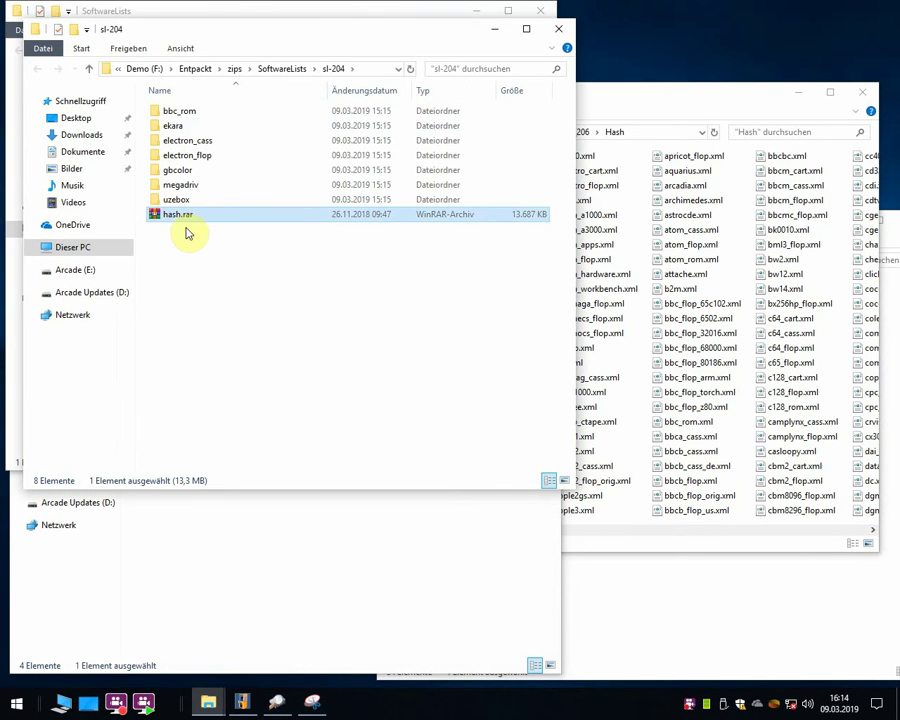
Arrange the sl-204 and Hash windows for comparison and close the SoftwareLists window
click(712, 104)
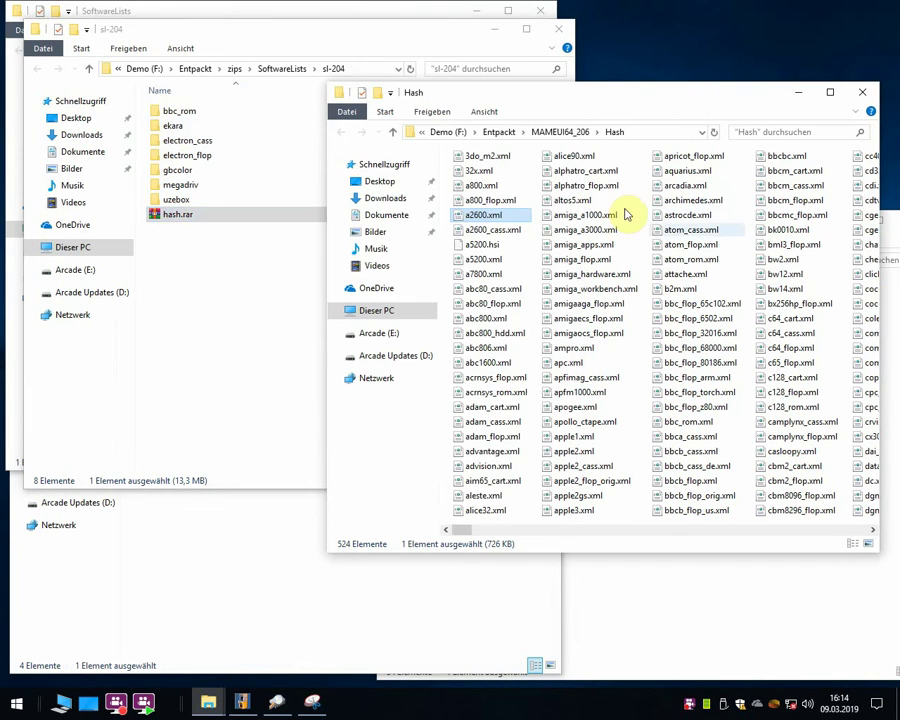
click(226, 274)
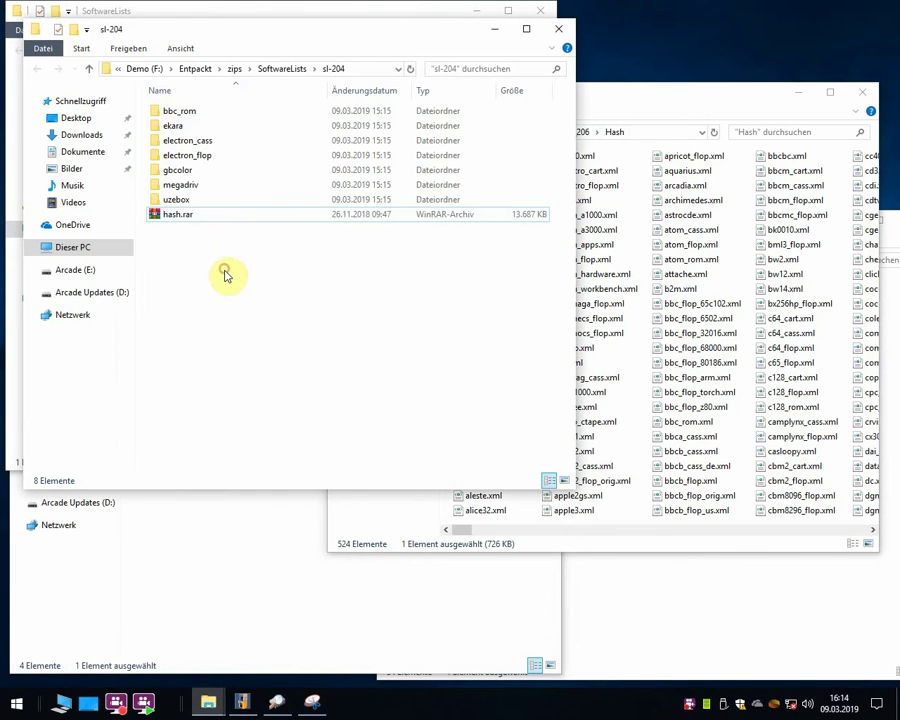
drag(463, 44, 458, 304)
click(259, 171)
click(540, 10)
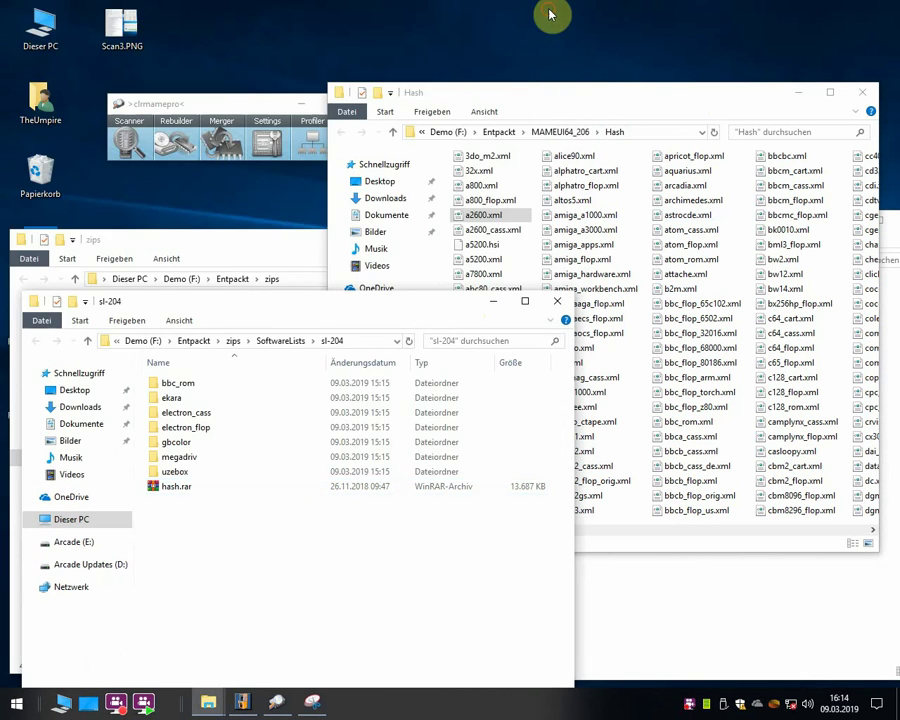
drag(536, 100, 625, 102)
Find the bbc_rom.xml file in the Hash folder that matches the bbc_rom folder in sl-204
click(187, 383)
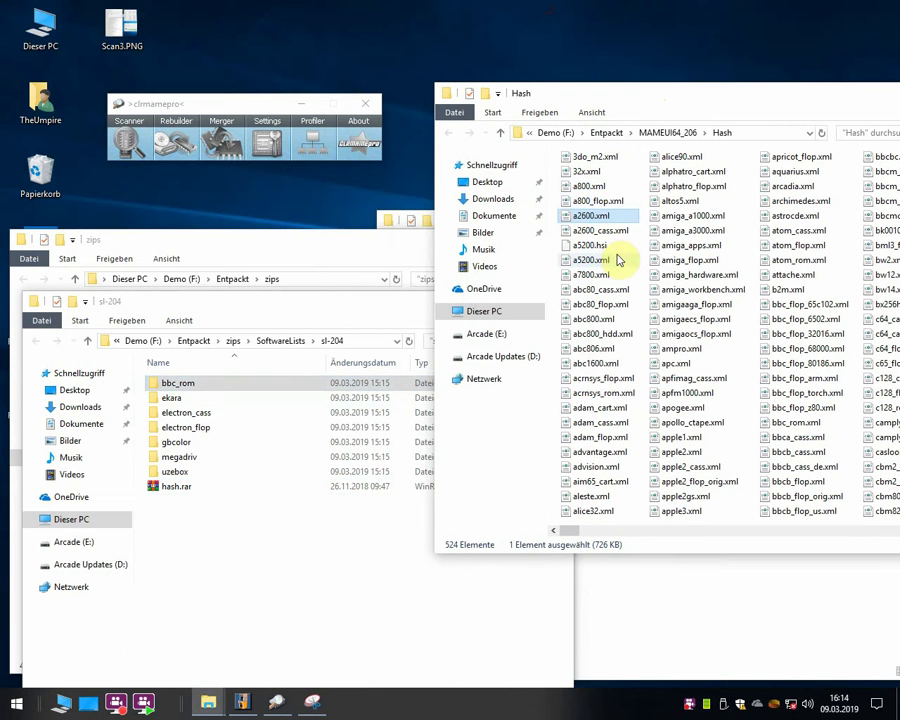
click(593, 320)
text(bbc)
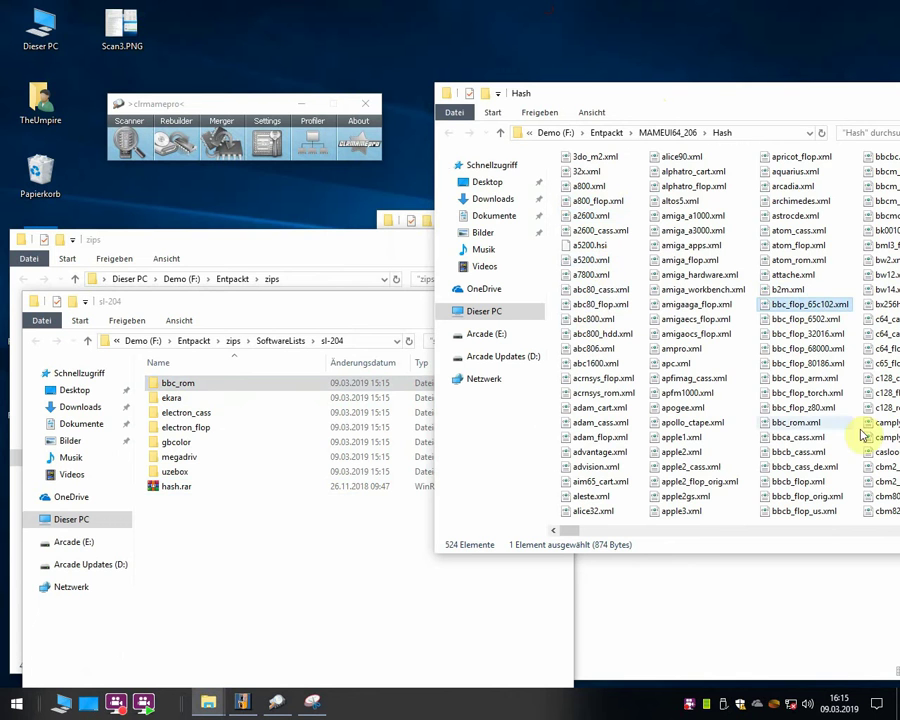
click(800, 423)
scroll(800, 432, right, 1)
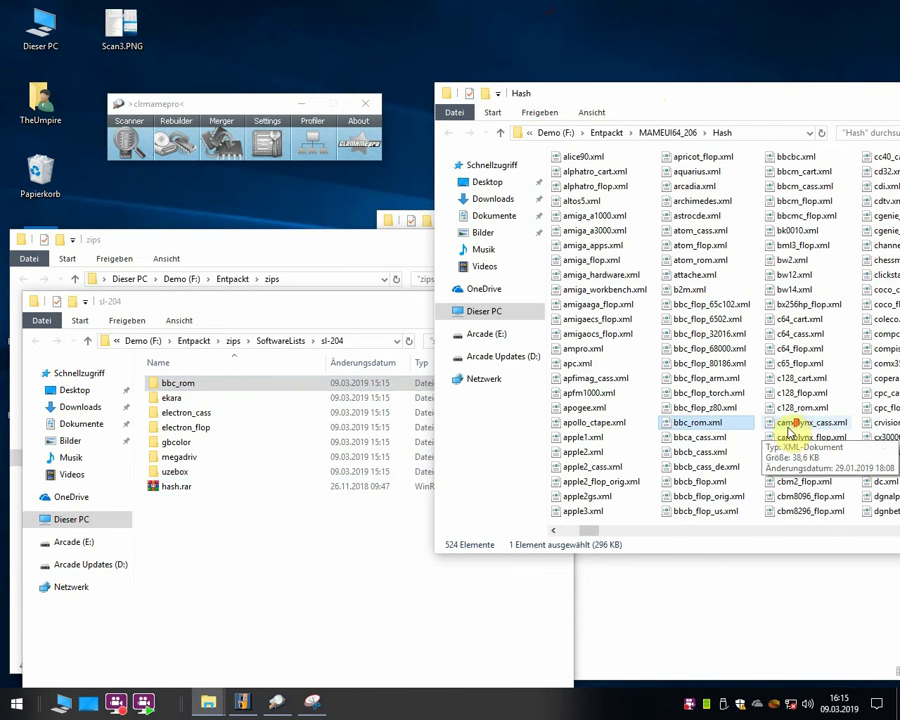
scroll(790, 428, right, 1)
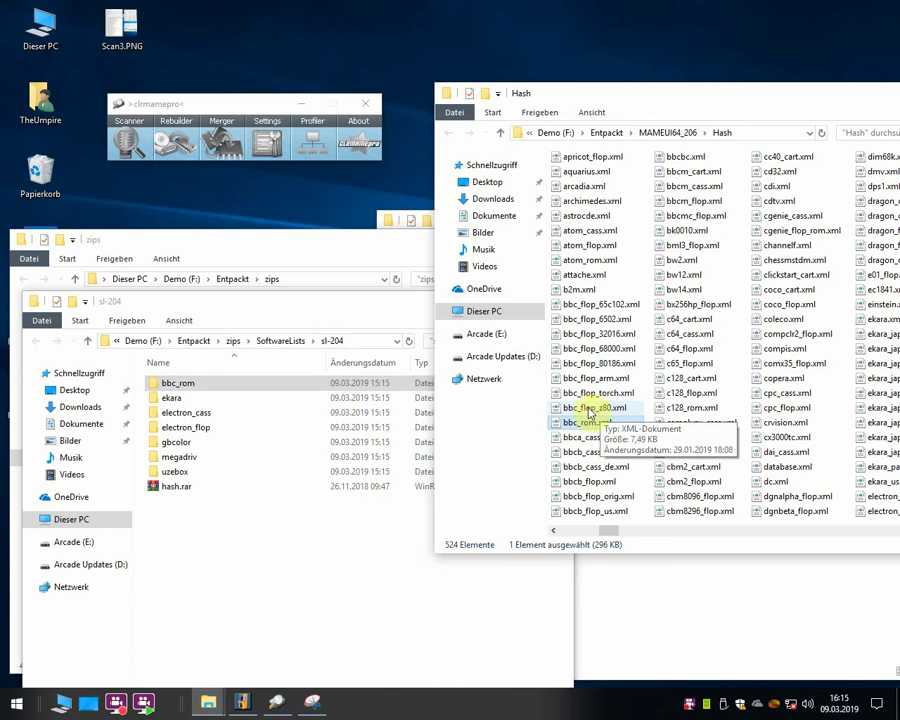
Open the clrmamepro Profiler, move its window aside, fit the Missing Sets column to its content and select the Mame 206 profile
click(307, 148)
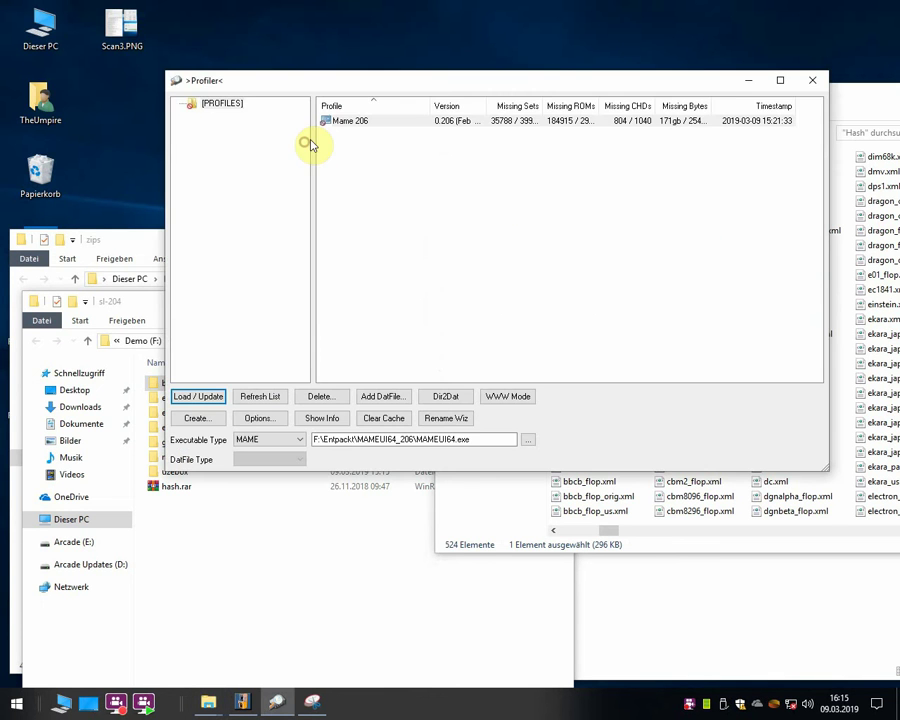
drag(402, 90, 275, 56)
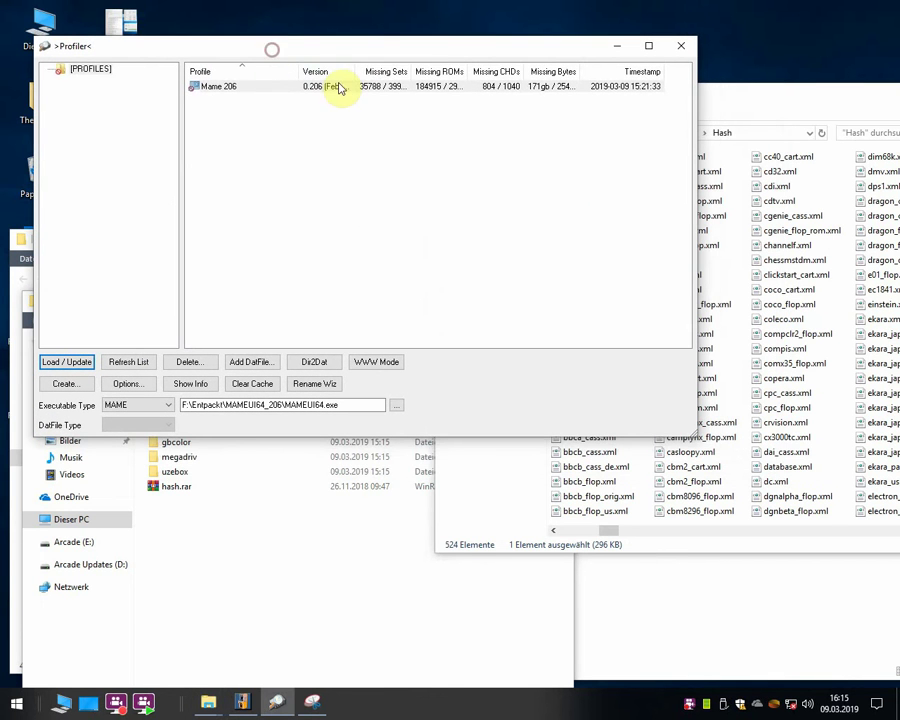
double_click(424, 72)
click(468, 86)
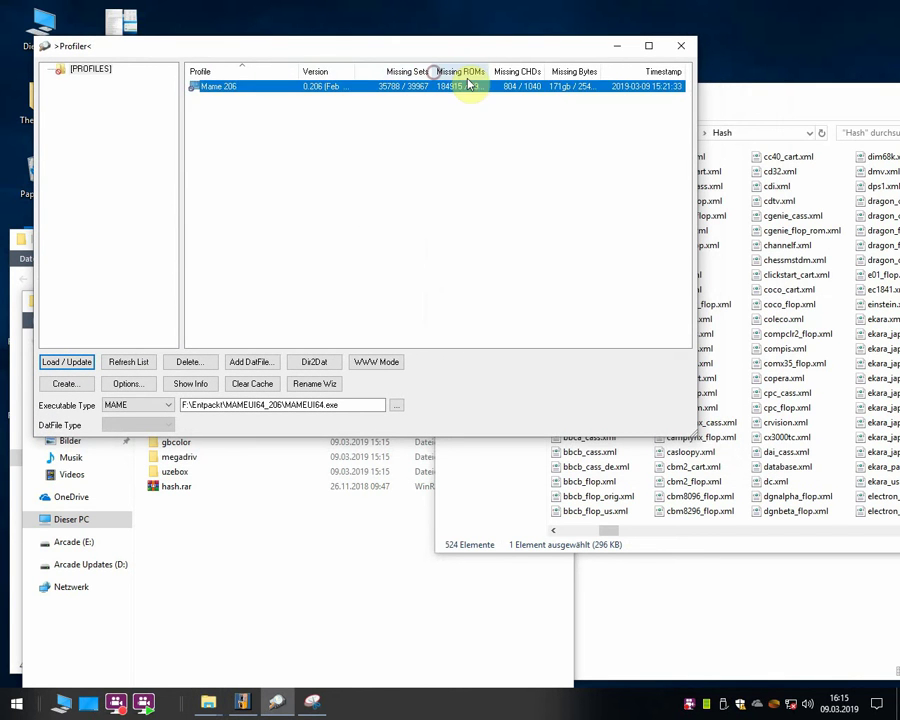
Enlarge the Profiler window and widen the Version, Missing ROMs, Missing CHDs and Missing Bytes columns to show their full content
double_click(490, 71)
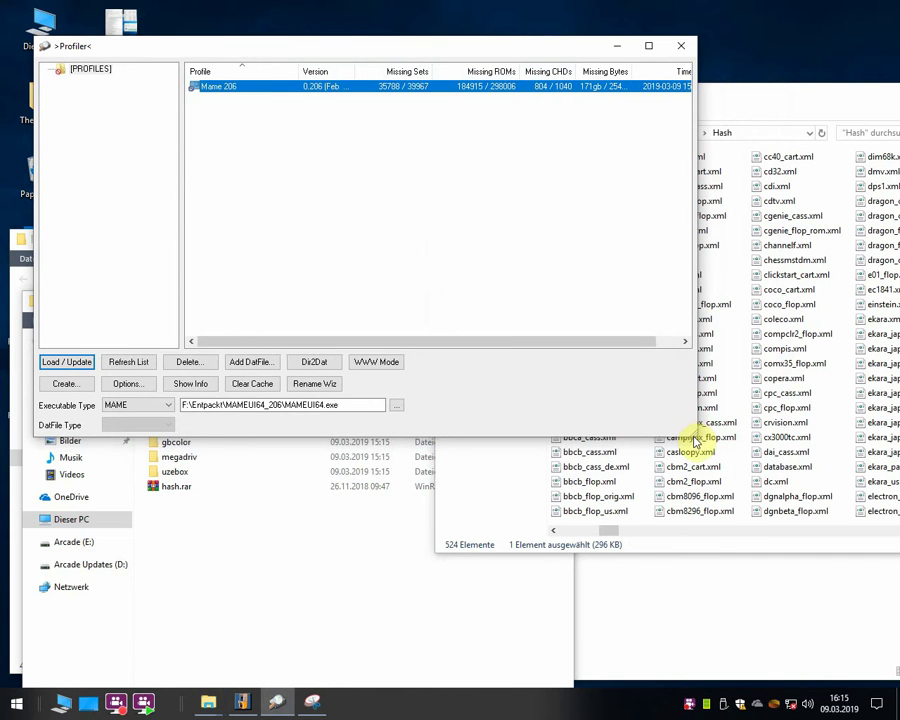
drag(695, 437, 813, 495)
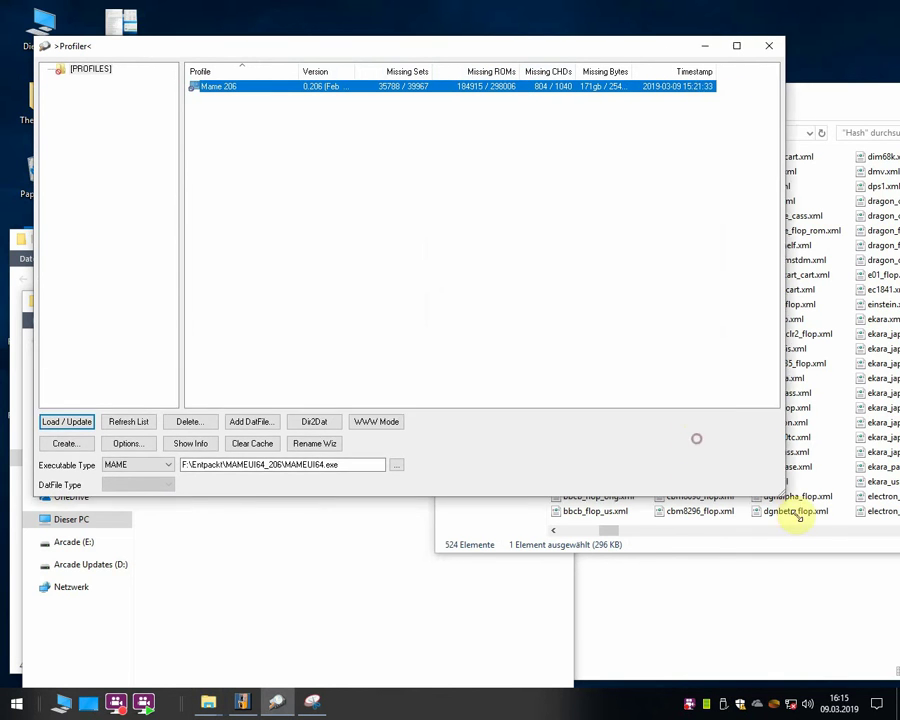
drag(636, 72, 701, 76)
double_click(577, 70)
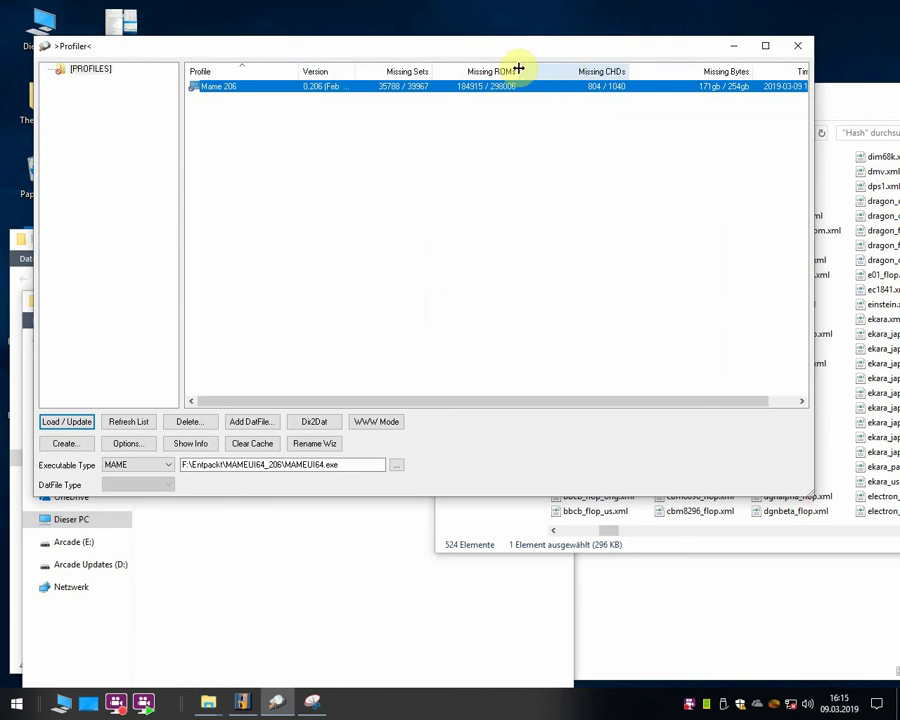
double_click(528, 70)
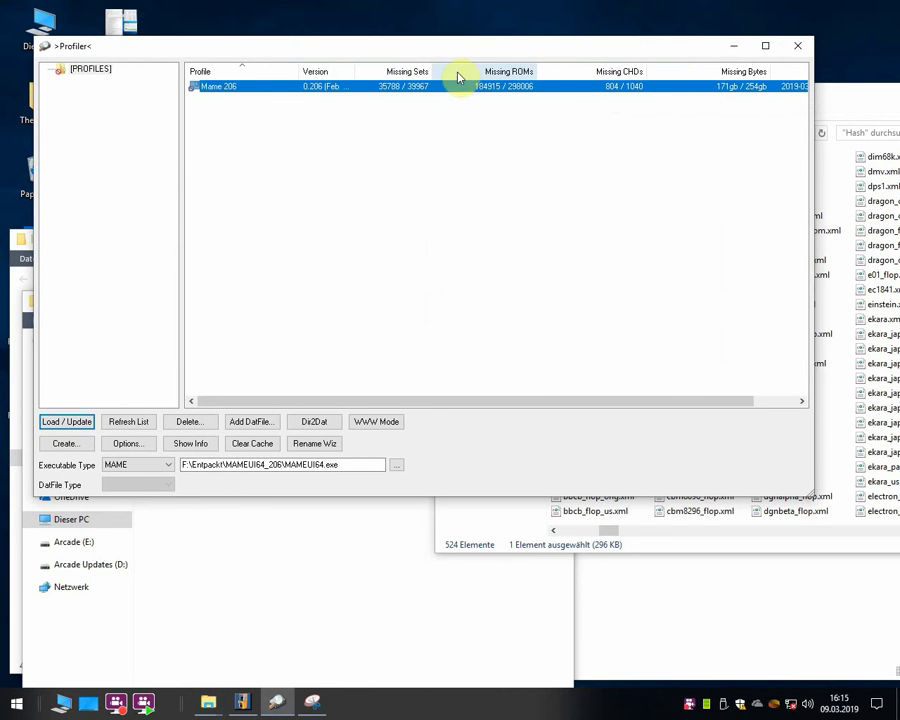
double_click(357, 72)
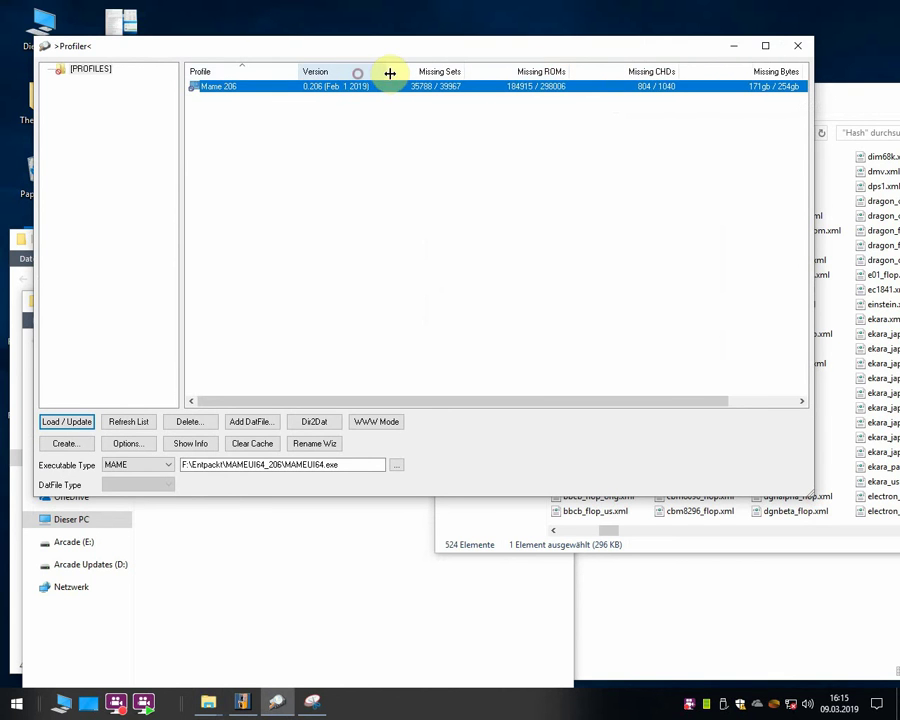
Add bbc_rom.xml from the Hash folder to the Profiler under [PROFILES], show the new datfiles and widen the Profile column
click(820, 100)
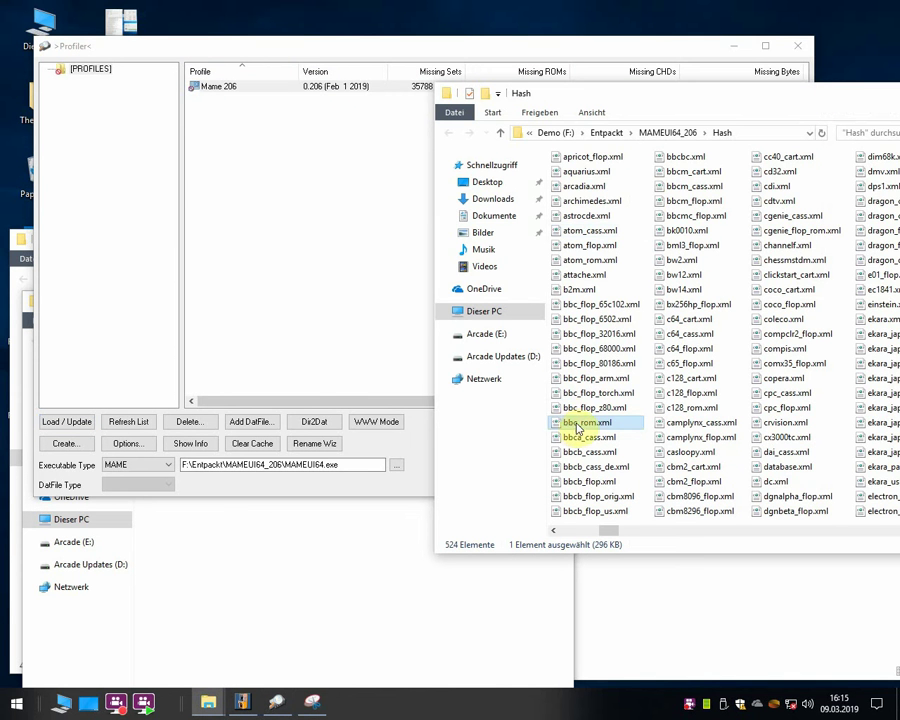
drag(576, 430, 137, 225)
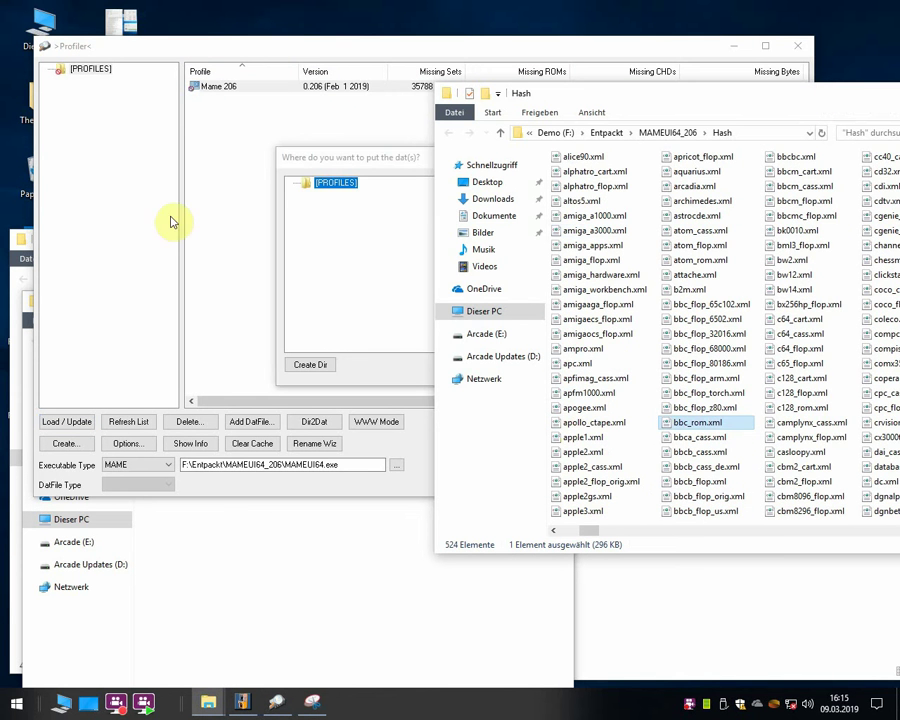
click(353, 258)
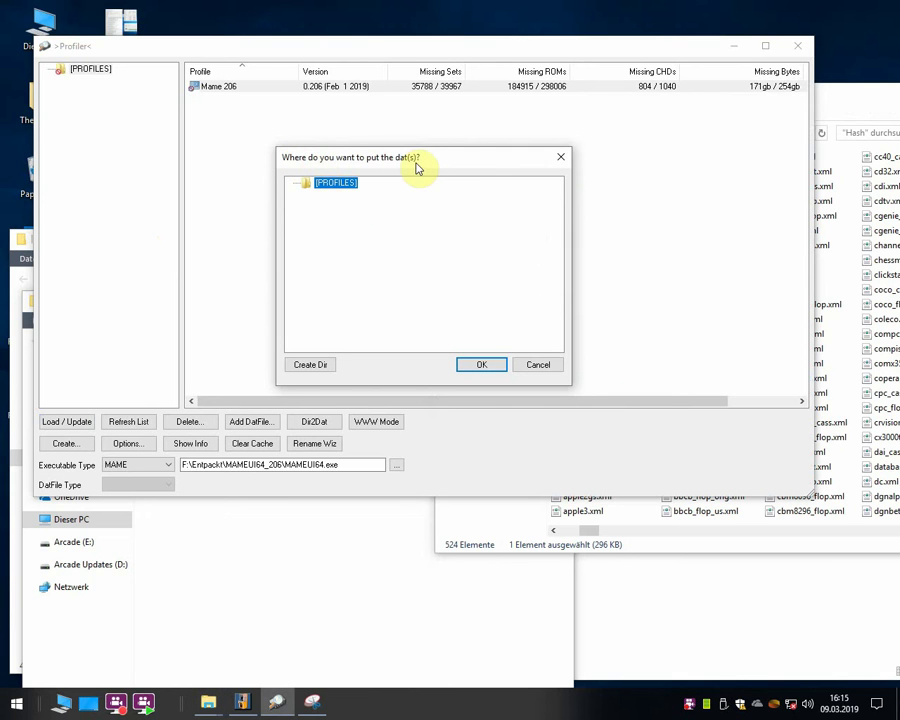
click(474, 366)
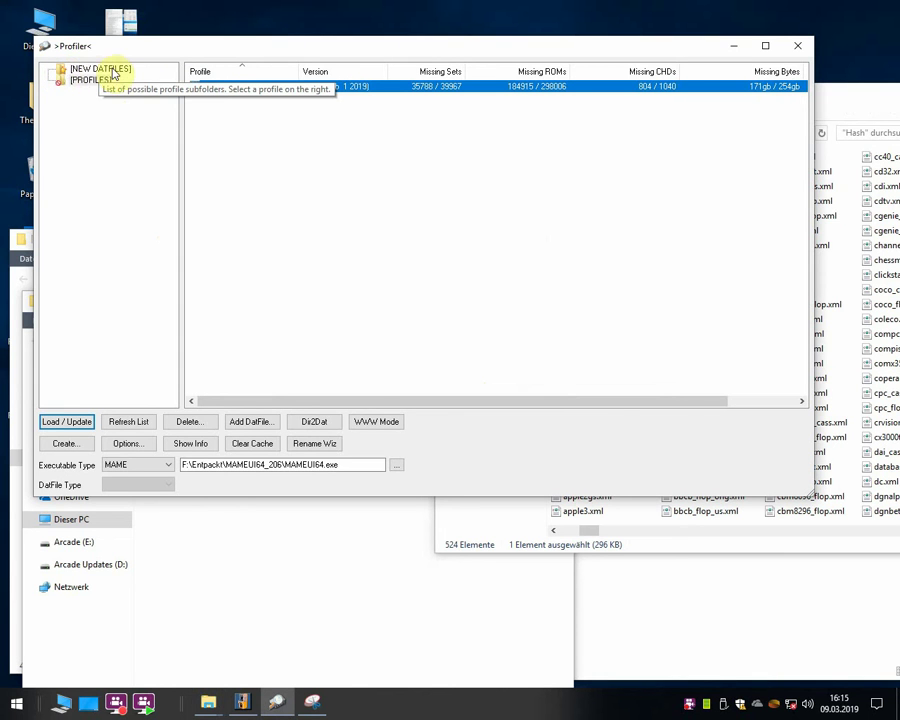
click(85, 68)
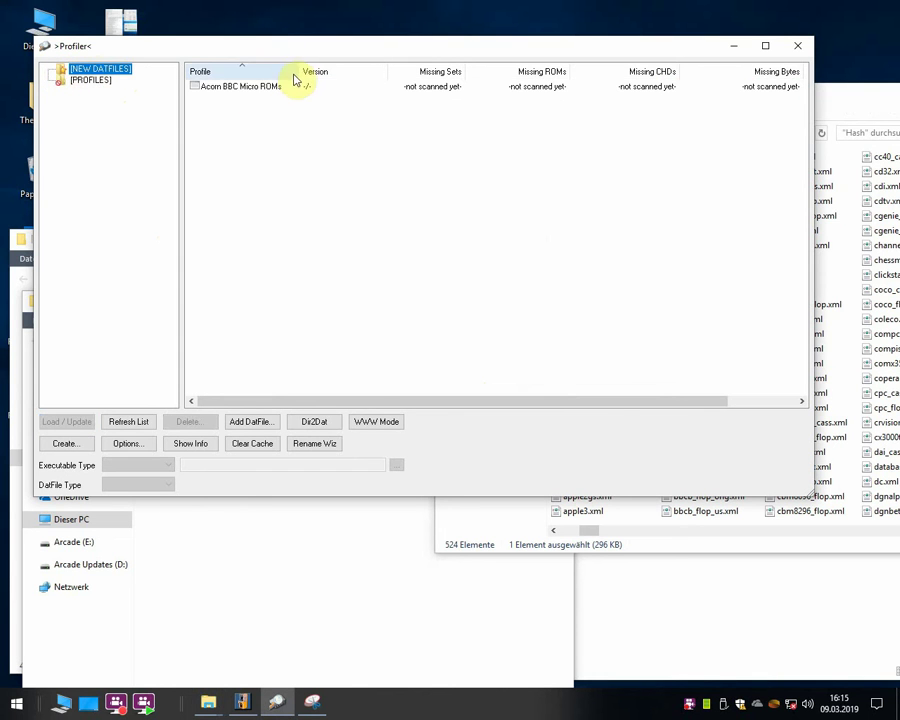
drag(297, 71, 310, 72)
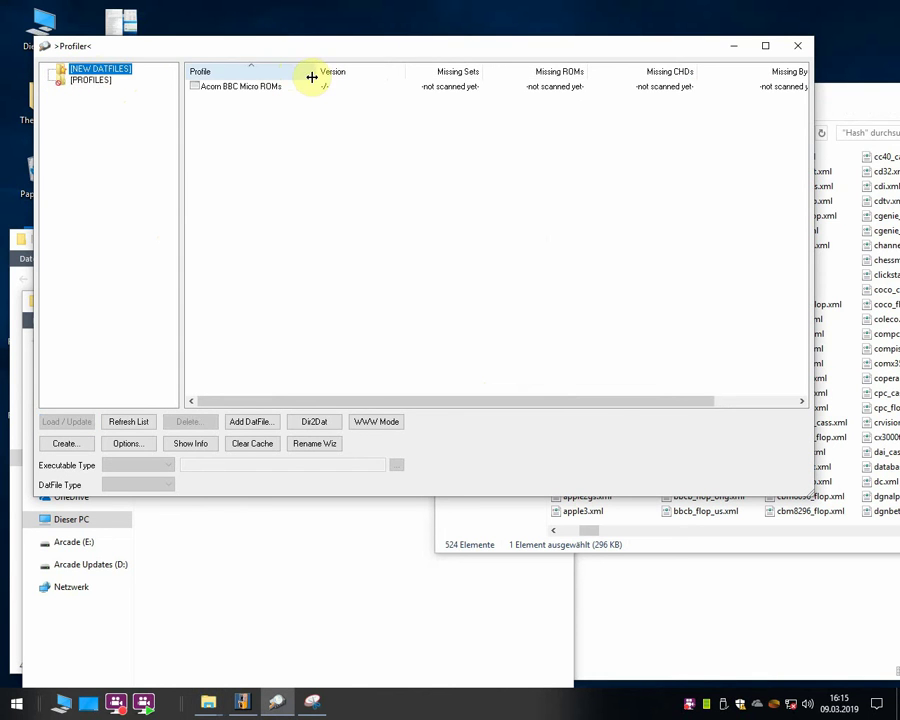
Compare bbc_rom.xml and the bbc_rom folder in sl-204 with the Acorn BBC Micro ROMs profile and select that profile
click(830, 96)
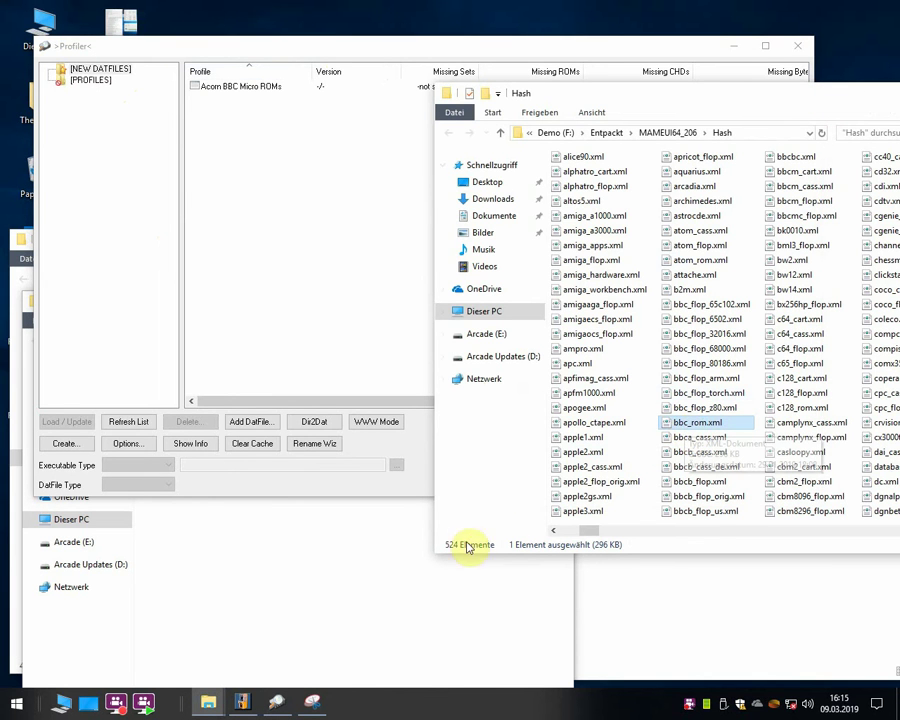
click(460, 598)
click(172, 383)
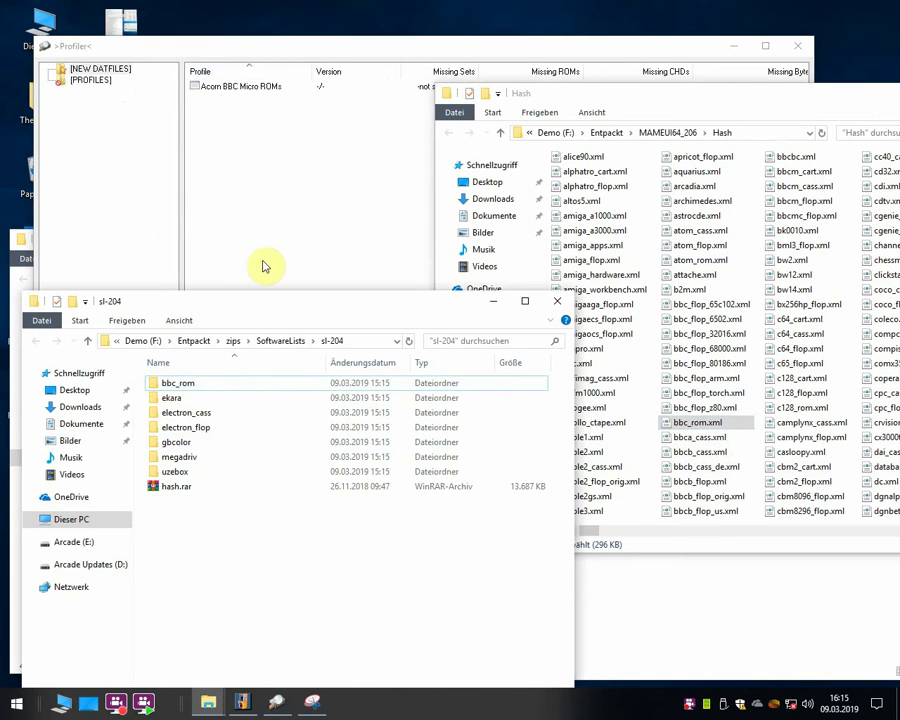
click(252, 224)
click(209, 92)
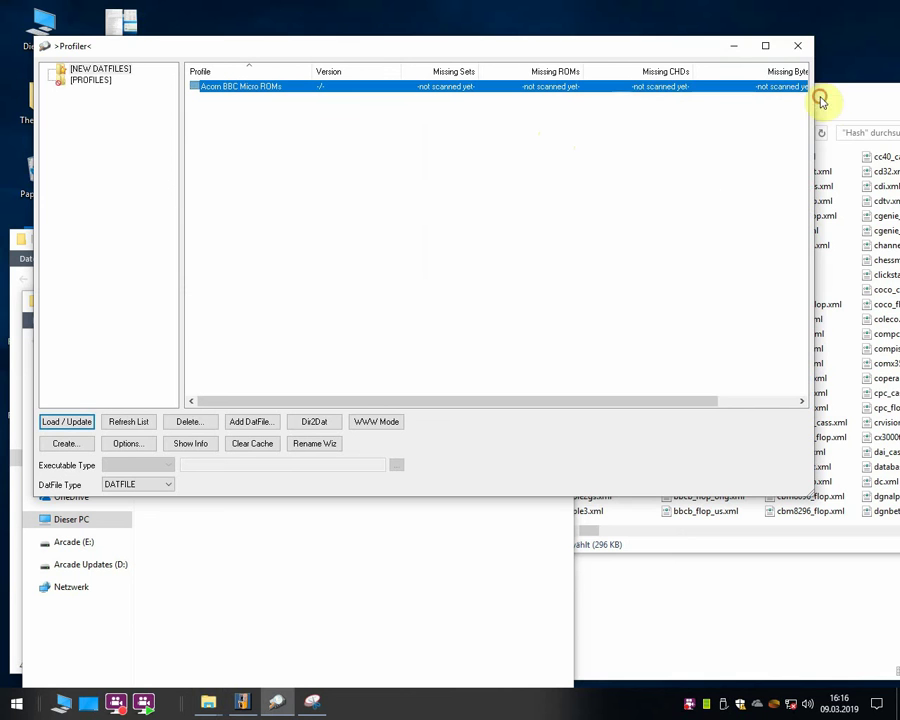
Open bbc_rom.xml in the browser, compare its softwarelist description with the profile name, and close the browser
click(598, 540)
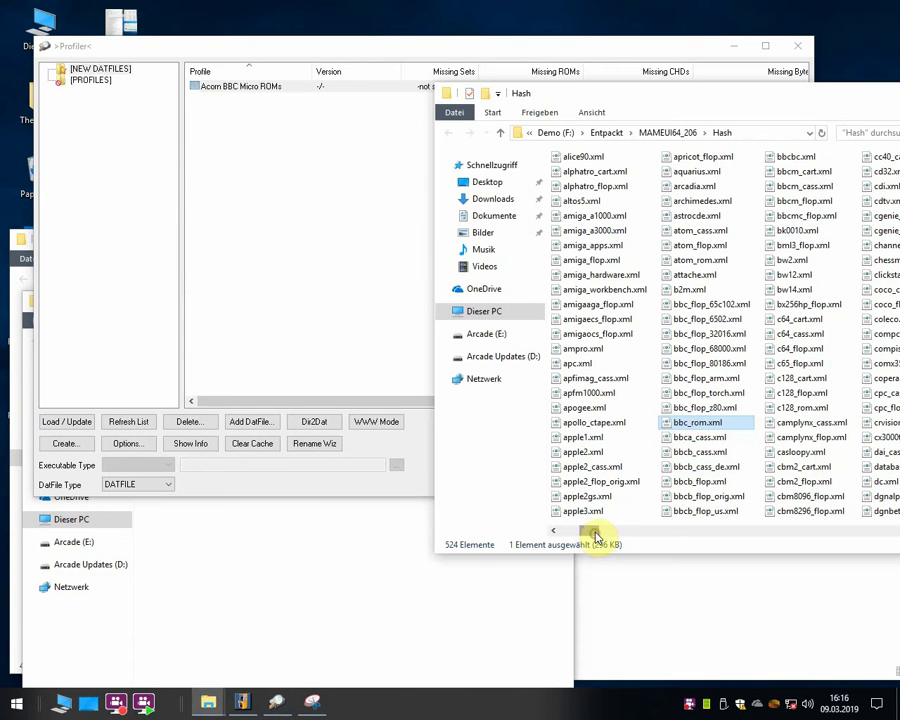
right_click(690, 425)
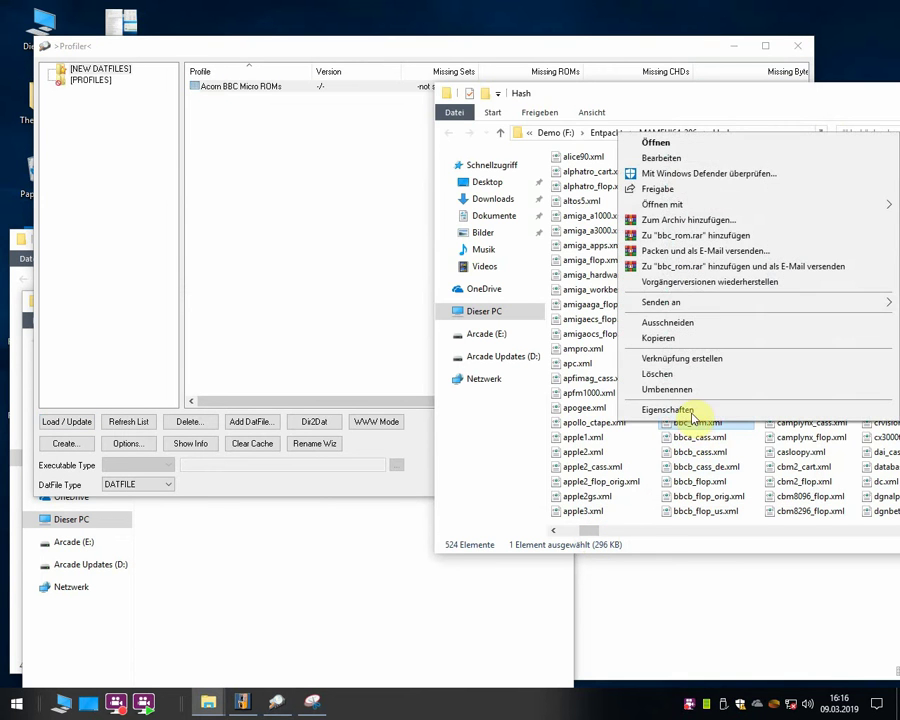
click(676, 146)
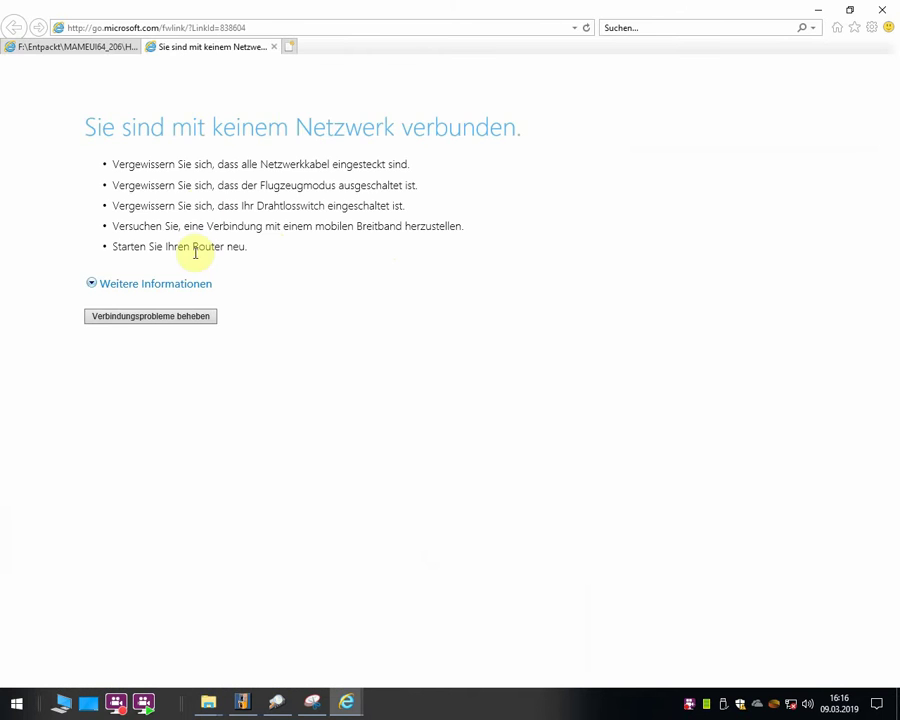
click(273, 46)
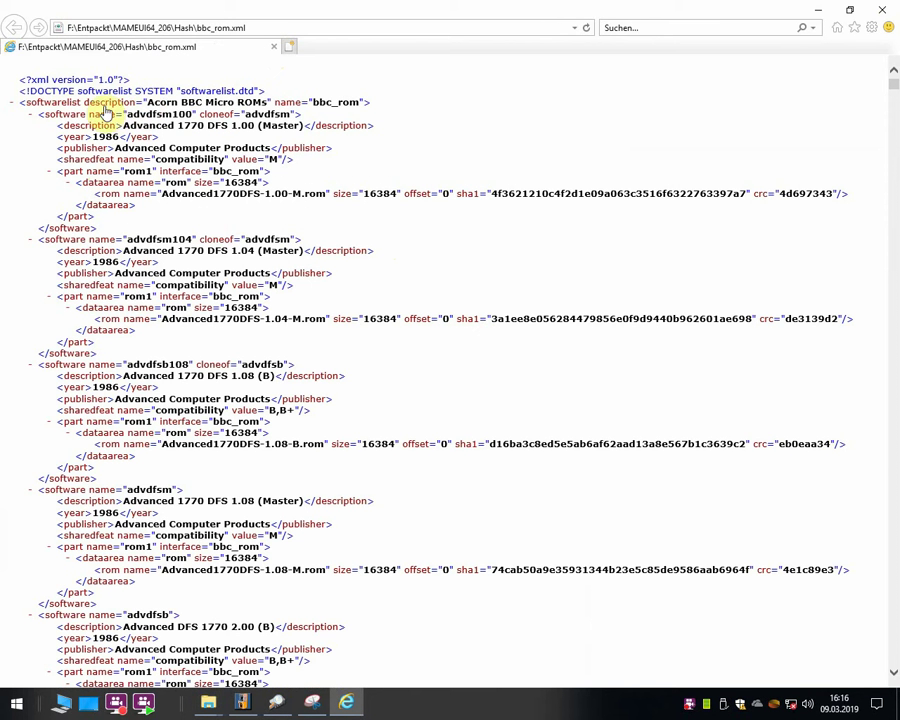
double_click(360, 14)
drag(393, 70, 412, 190)
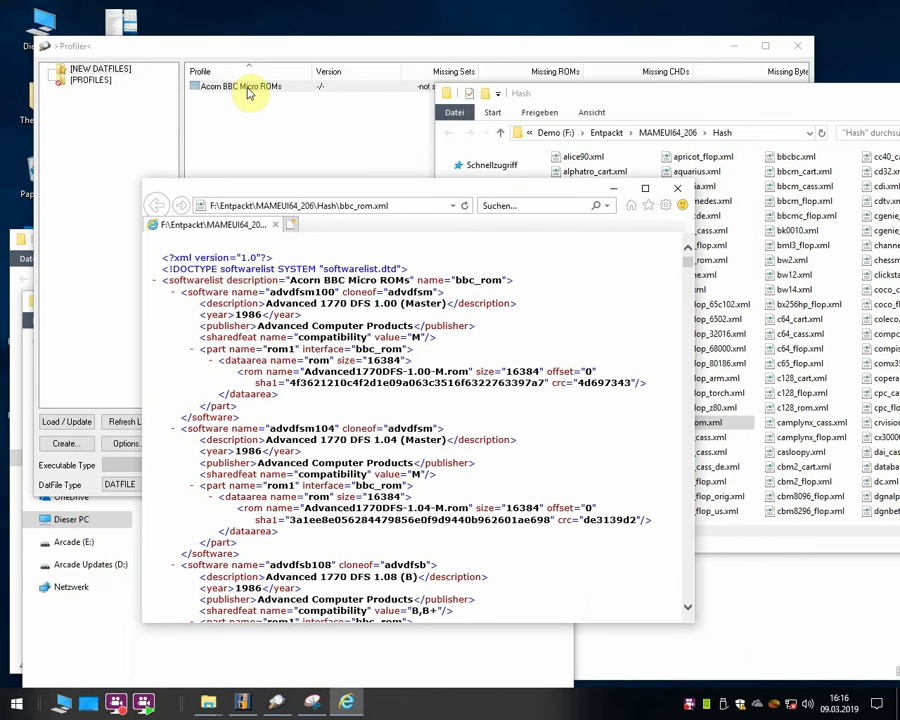
click(677, 188)
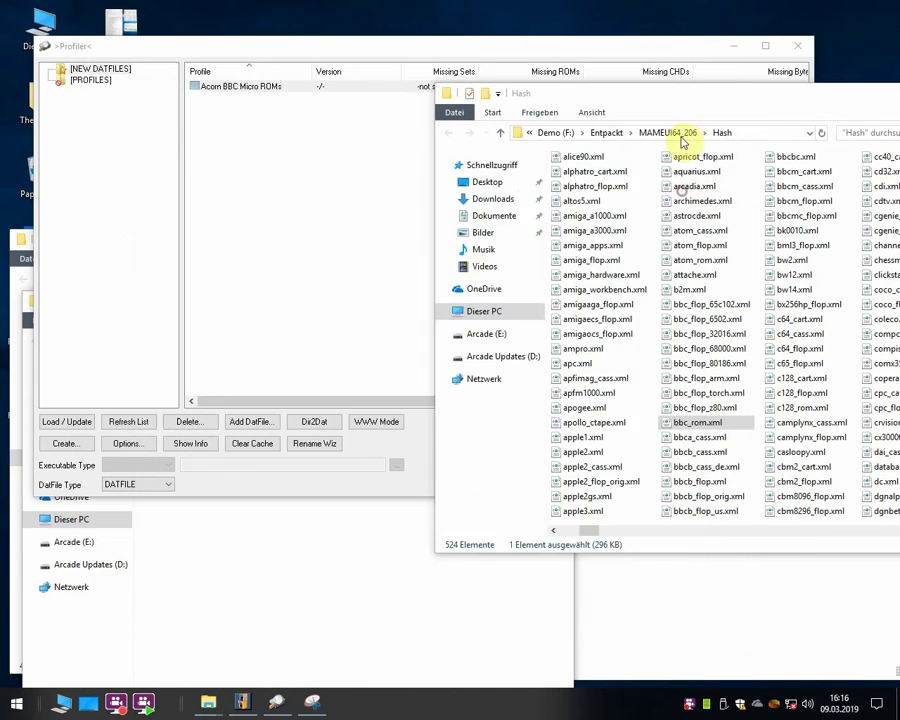
Load the Acorn BBC Micro ROMs profile from the new datfiles with newly created default settings
click(298, 270)
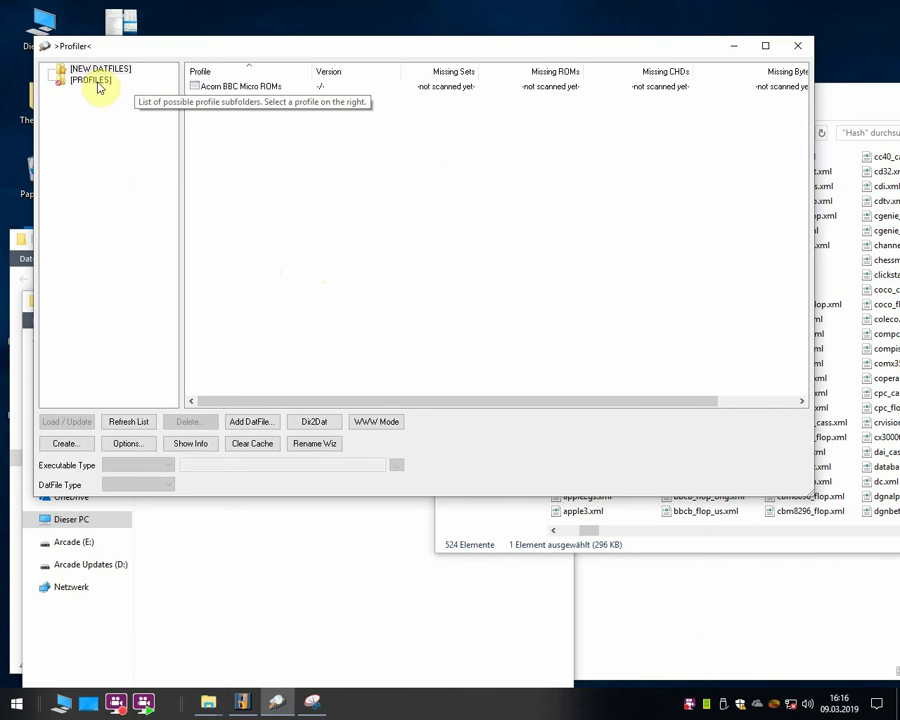
double_click(221, 88)
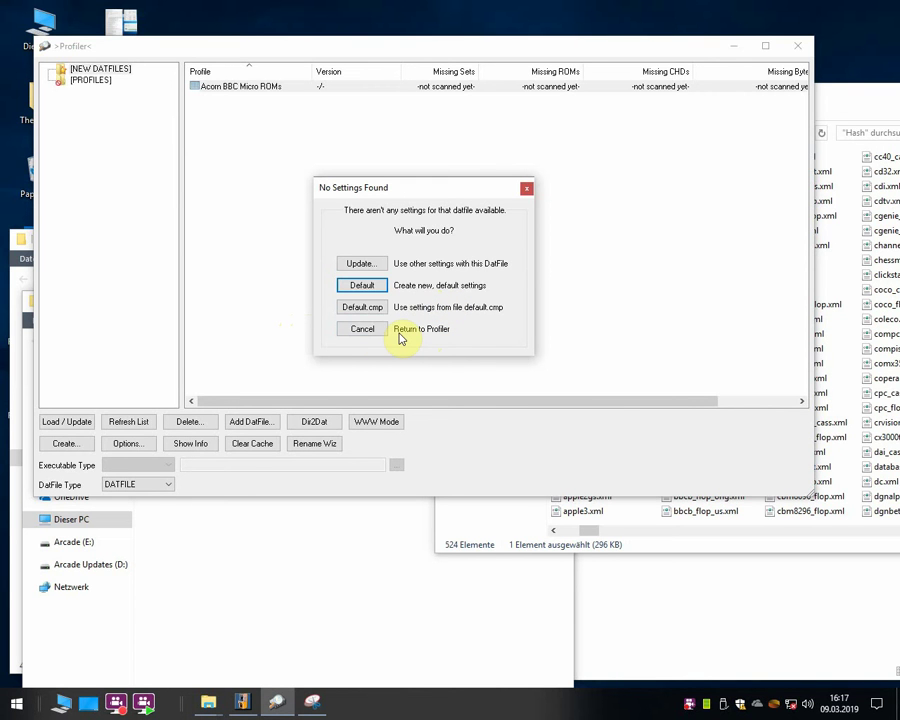
click(360, 286)
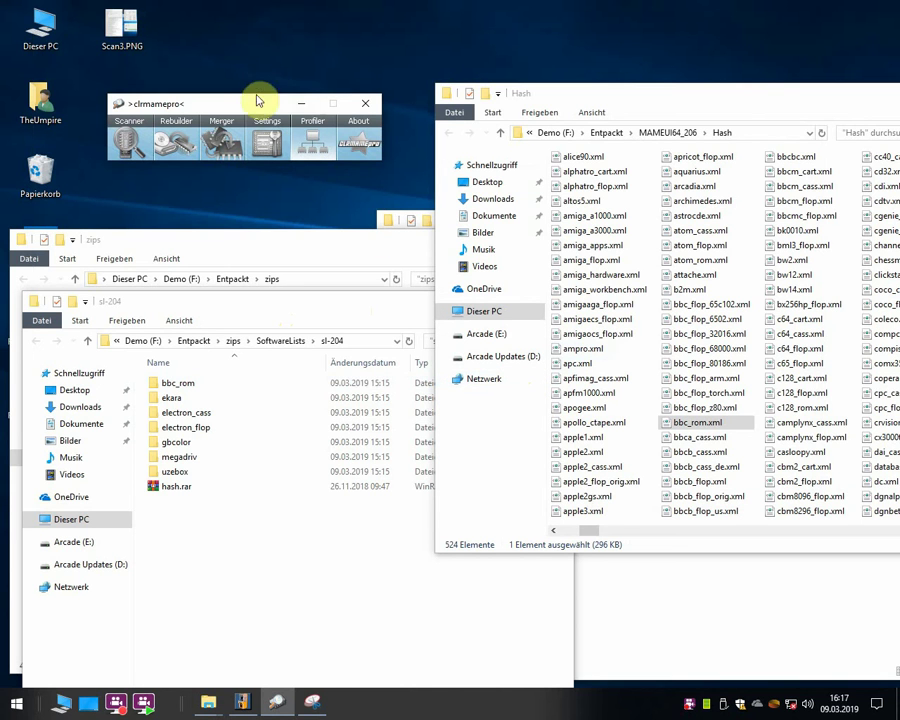
Add F:\Entpackt\zips\SoftwareLists\sl-204\bbc_rom as a ROM path in the Acorn BBC Micro ROMs settings and close the settings
click(266, 148)
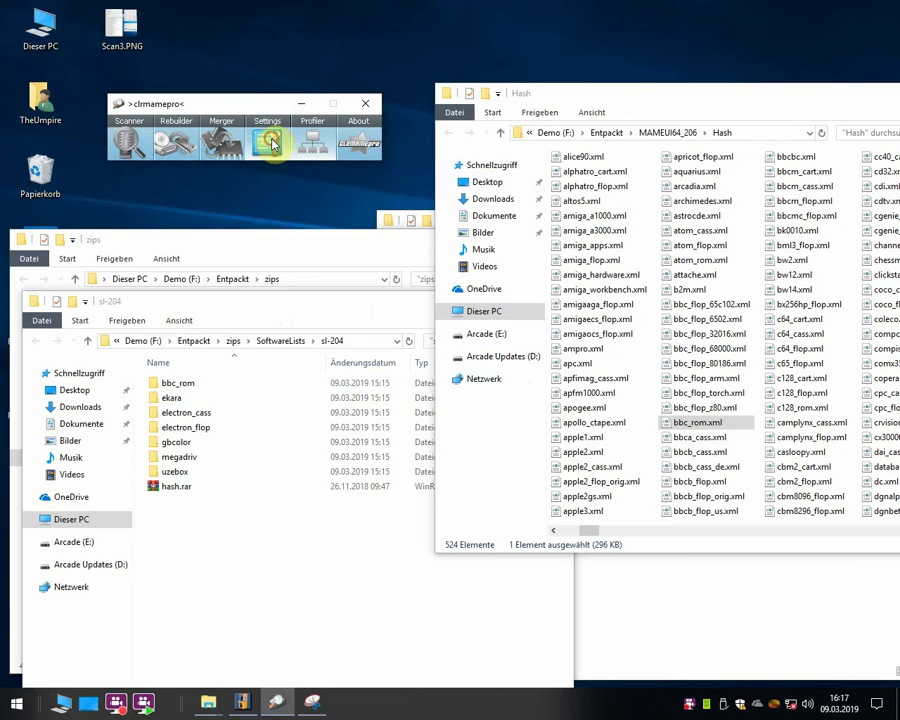
drag(250, 80, 464, 72)
click(335, 237)
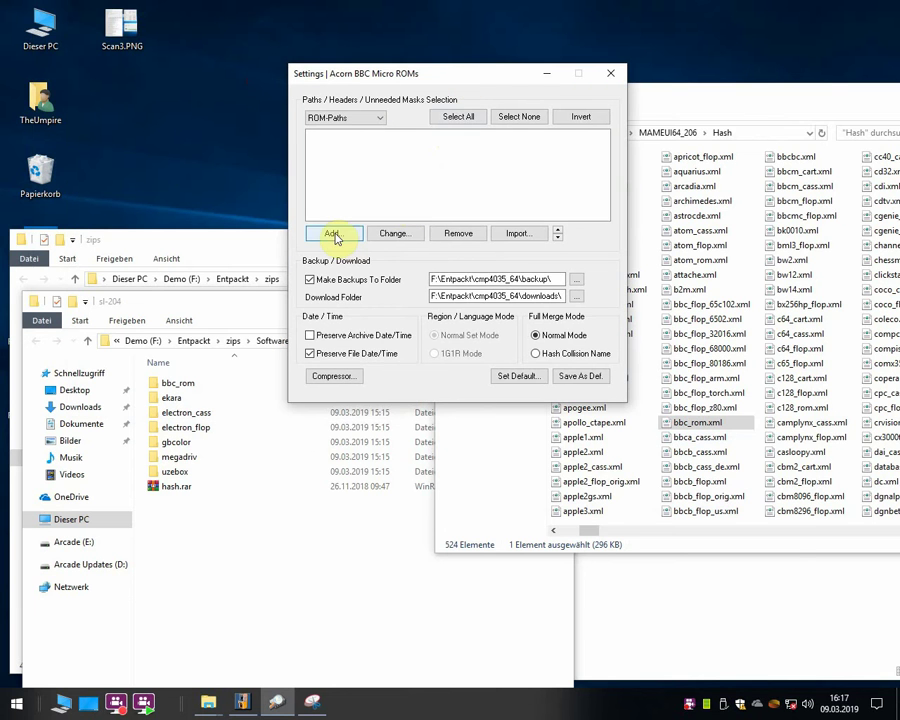
drag(580, 254, 585, 315)
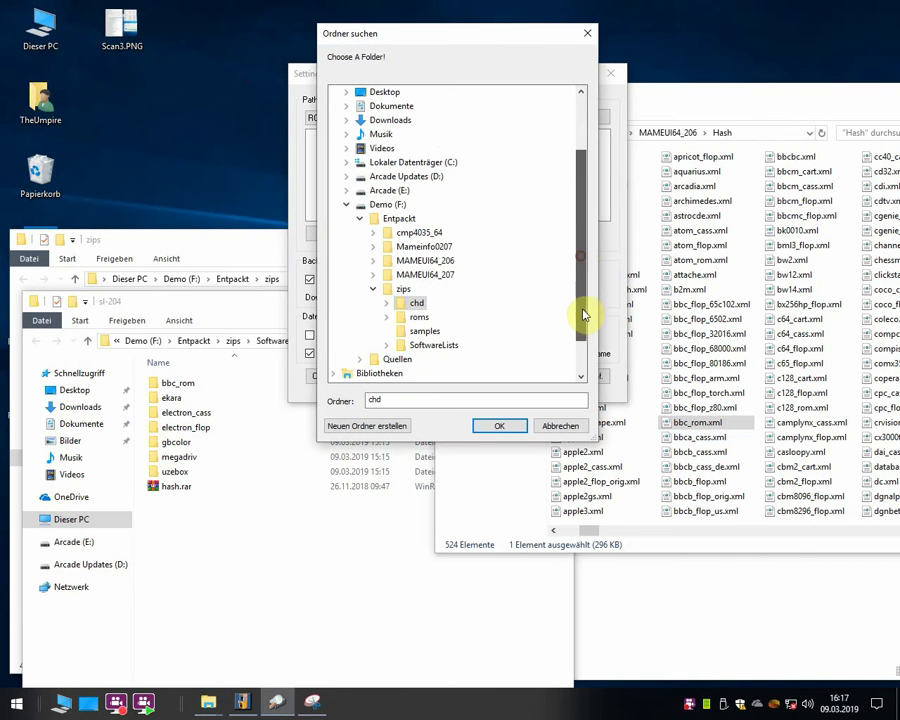
click(387, 344)
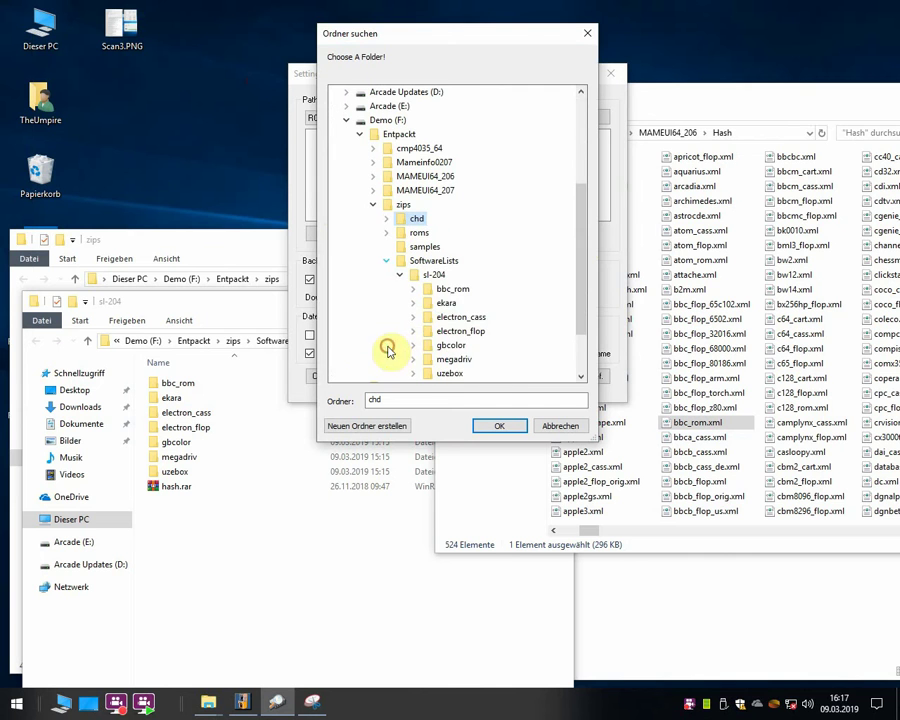
click(452, 289)
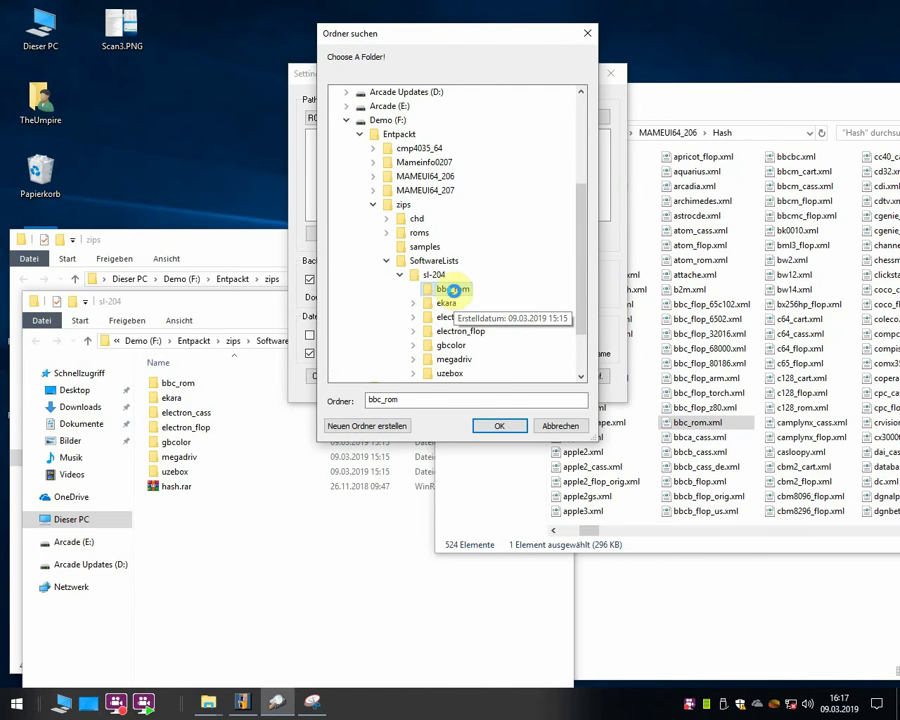
click(499, 427)
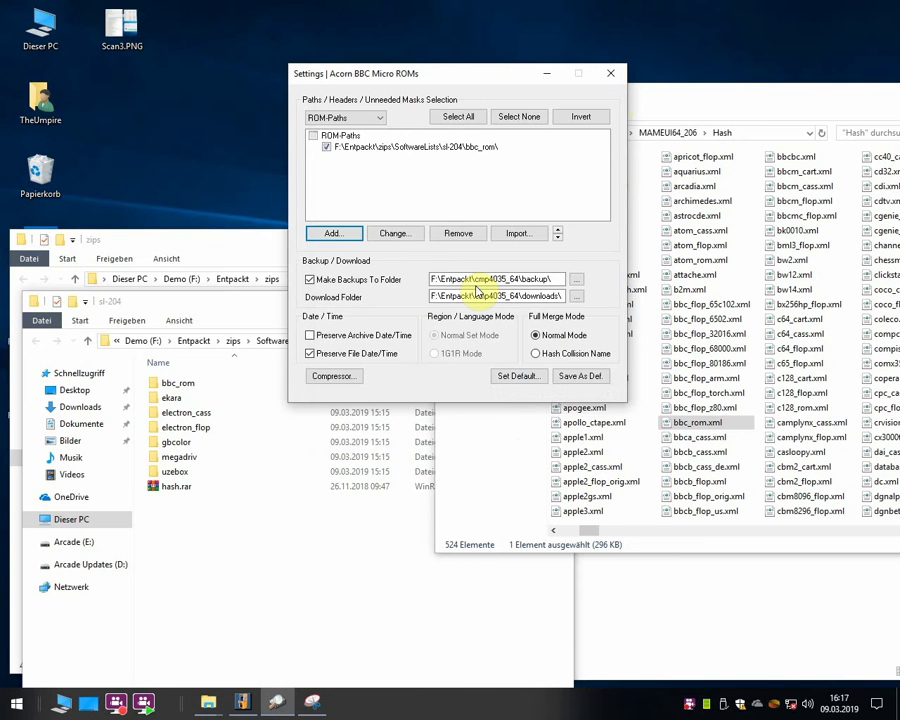
click(610, 73)
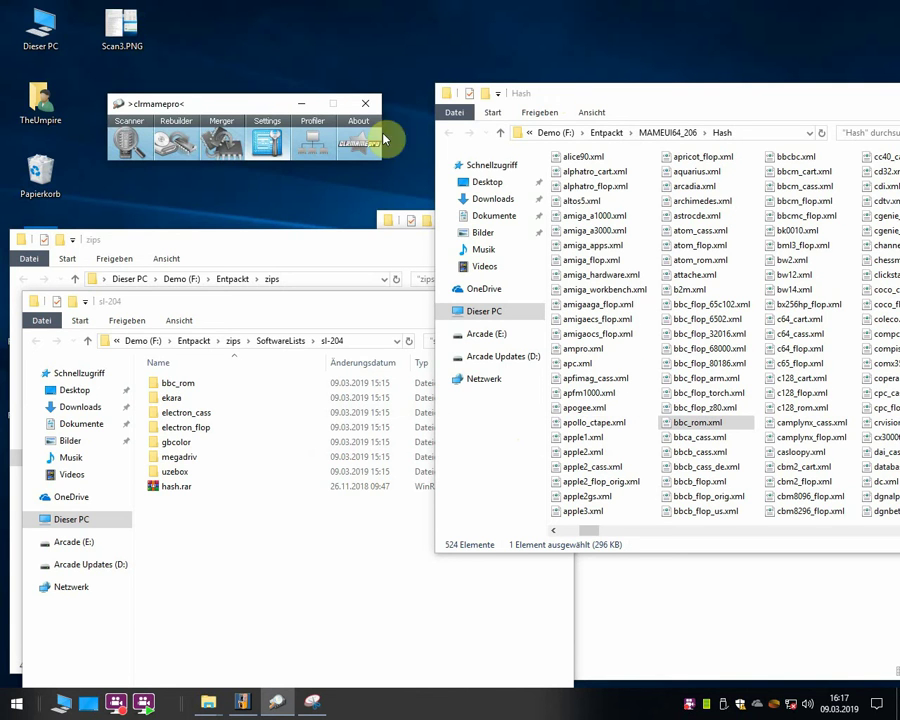
Run a new scan of the Acorn BBC Micro ROMs profile, check the missing bytes in the statistics and close them
click(128, 140)
click(684, 170)
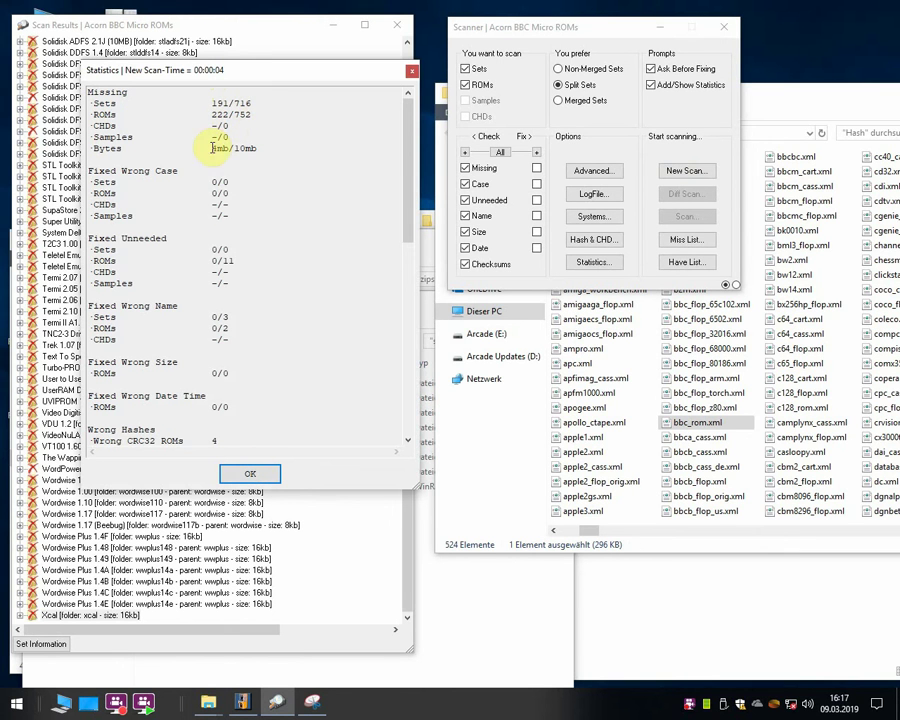
drag(212, 148, 280, 148)
click(275, 157)
click(238, 470)
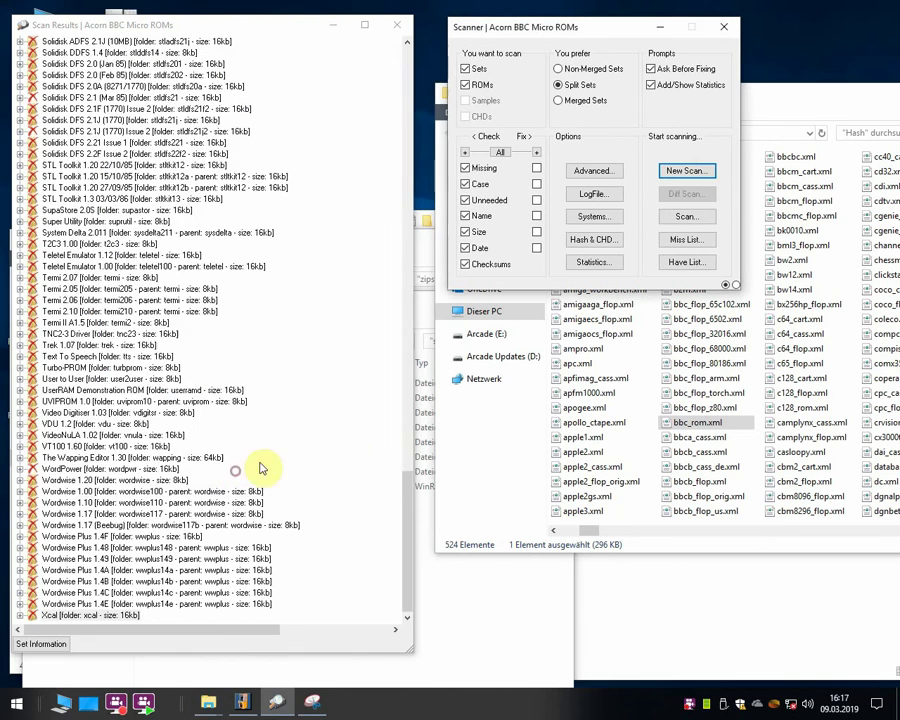
Look through the whole scan results list for wrongly named and missing Acorn BBC Micro ROM sets
drag(410, 524, 393, 102)
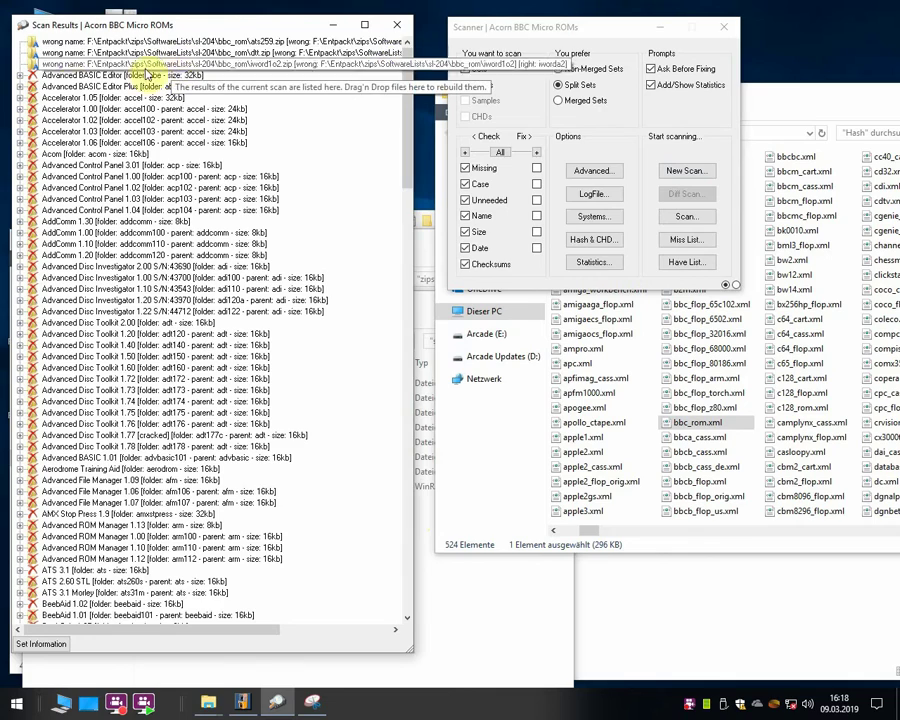
scroll(242, 385, down, 5)
scroll(244, 395, down, 20)
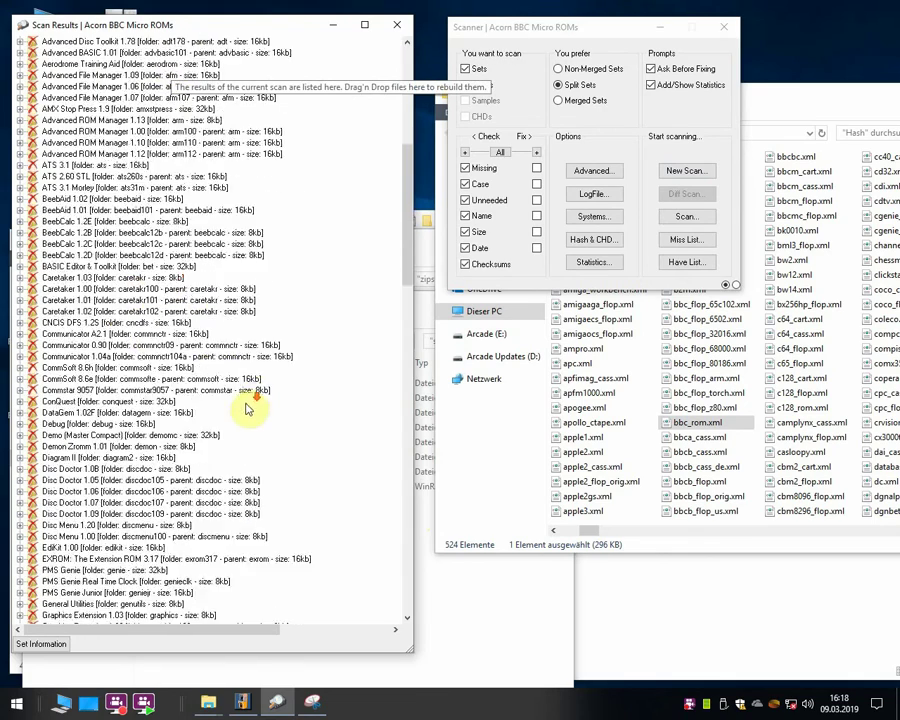
scroll(245, 410, down, 20)
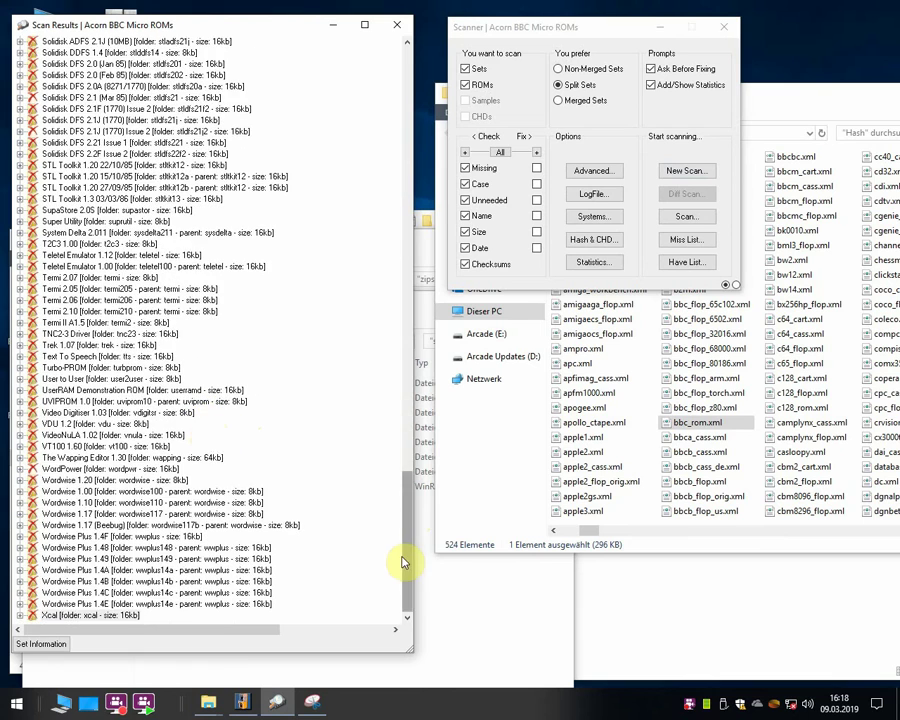
Enable fixing of missing, case, unneeded and name errors for Acorn BBC Micro ROMs and start a new scan
drag(401, 560, 392, 104)
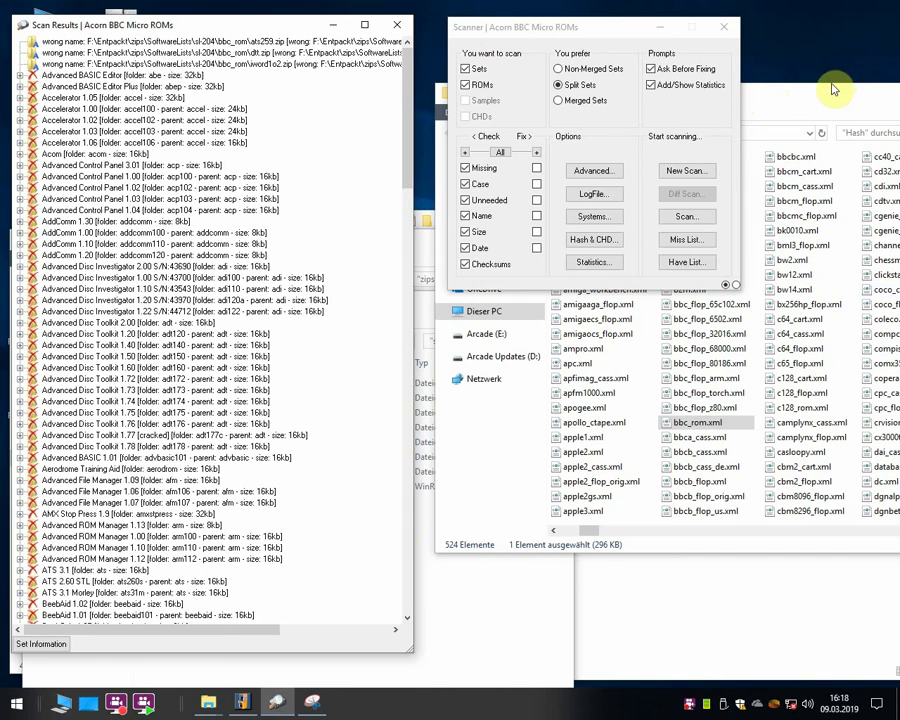
click(768, 100)
click(620, 45)
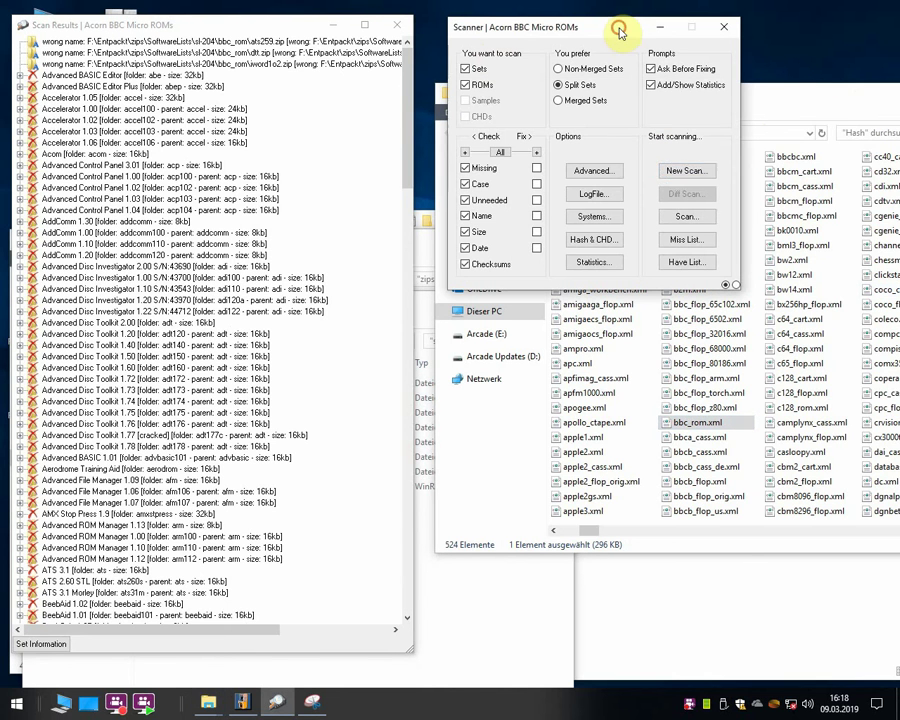
click(538, 168)
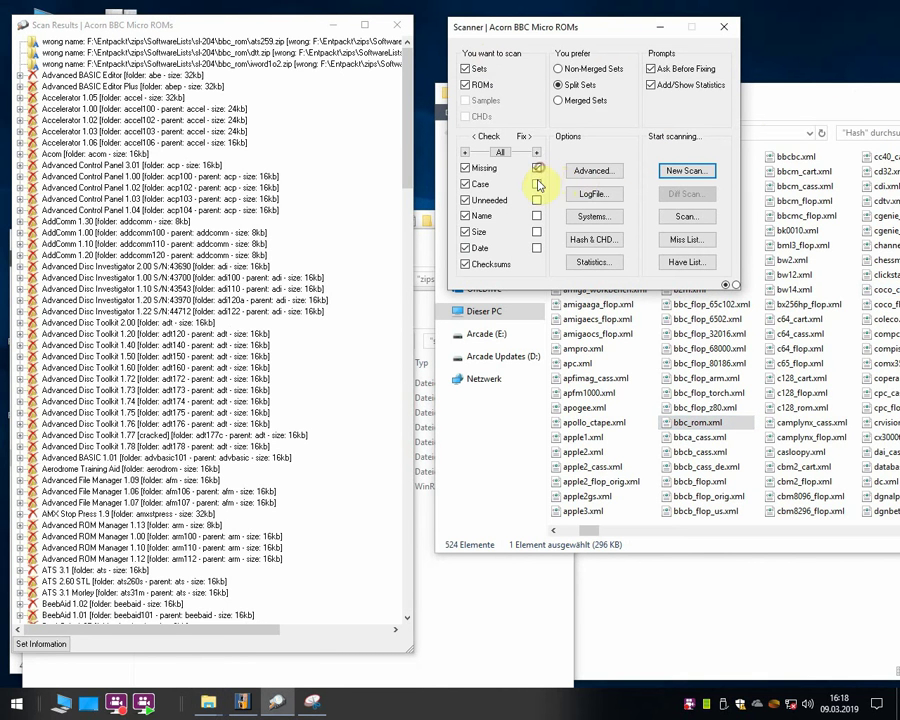
click(537, 216)
click(678, 170)
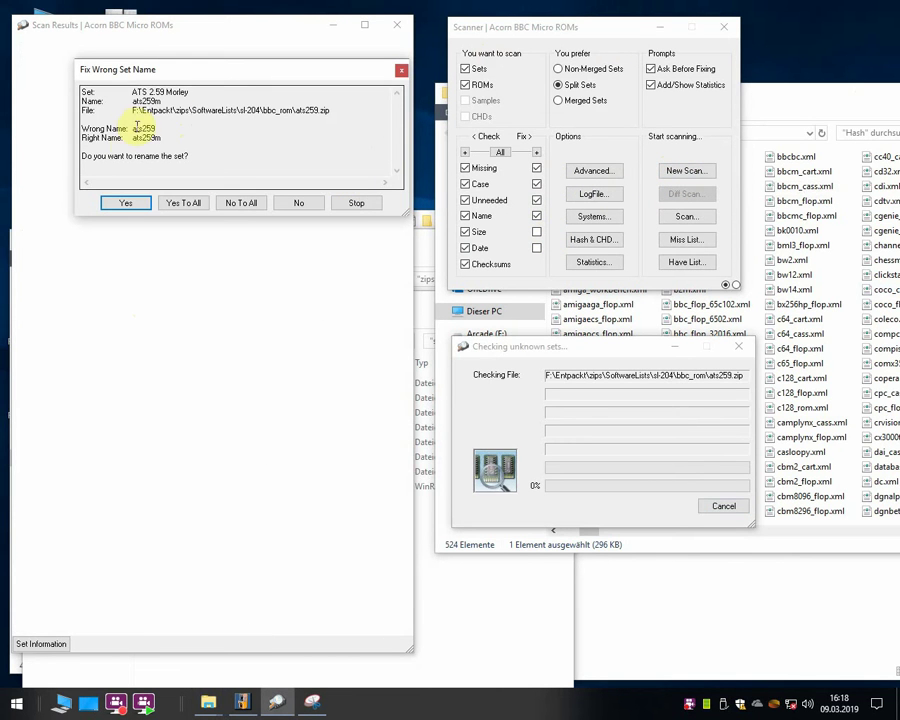
Accept renaming the wrongly named sets ats259 to ats259m, dtt to ddt and iword1o2 to iworda2, with all remaining set renames
click(124, 205)
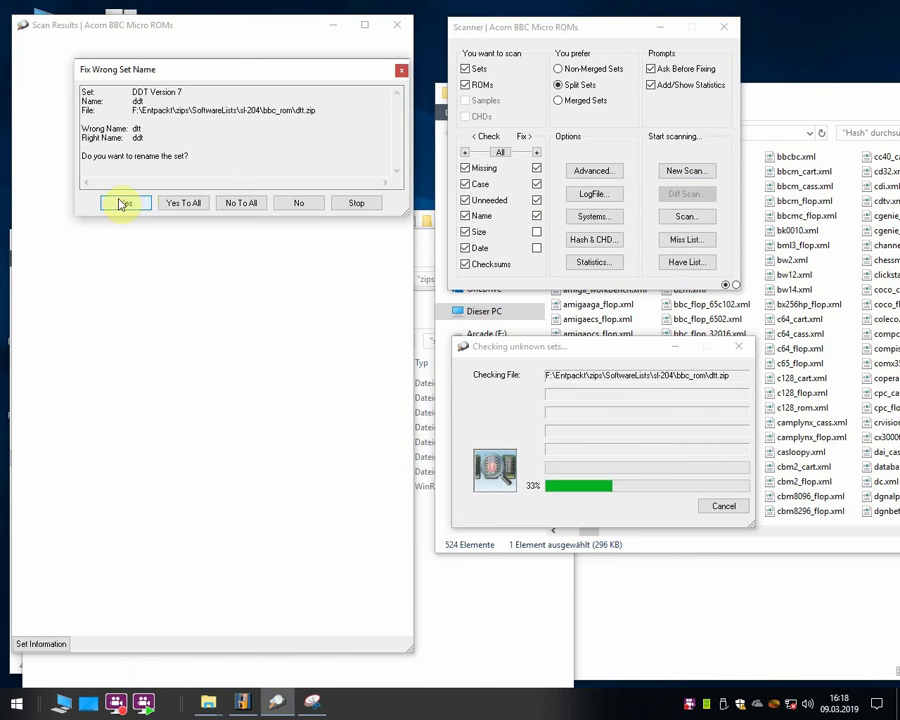
click(124, 203)
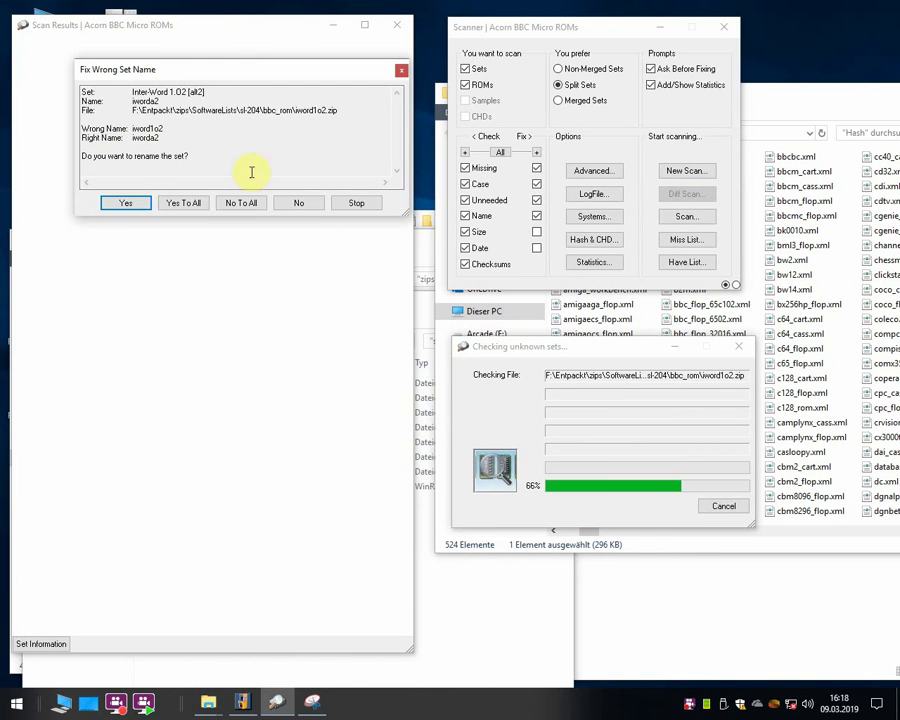
click(178, 207)
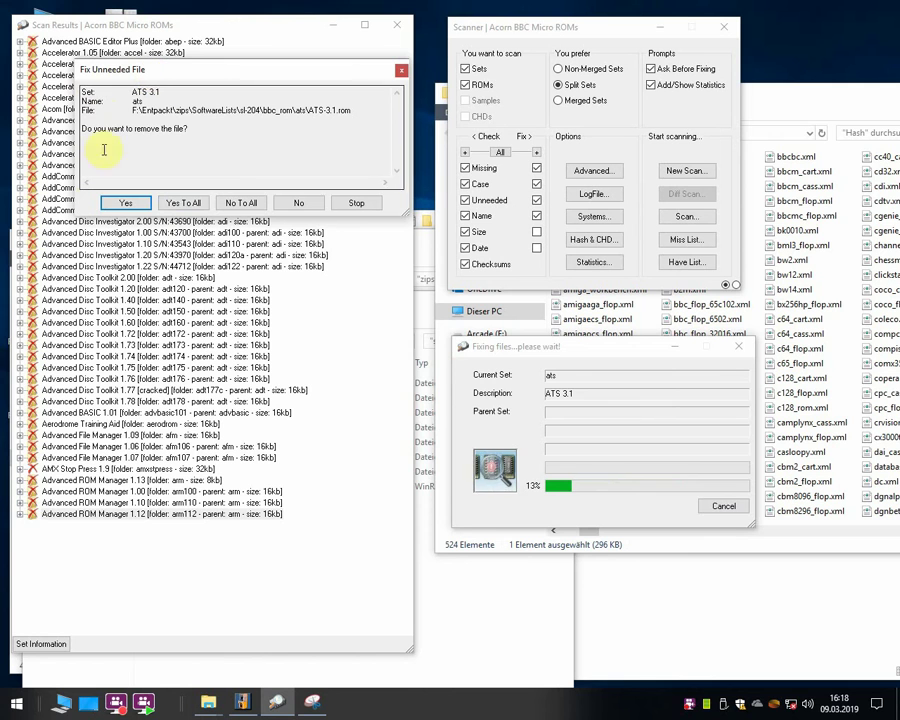
Approve removing the unneeded ATS-3.1.rom from the ats set and adding the missing ATS-3.1-Morley.rom to ats31m
click(130, 203)
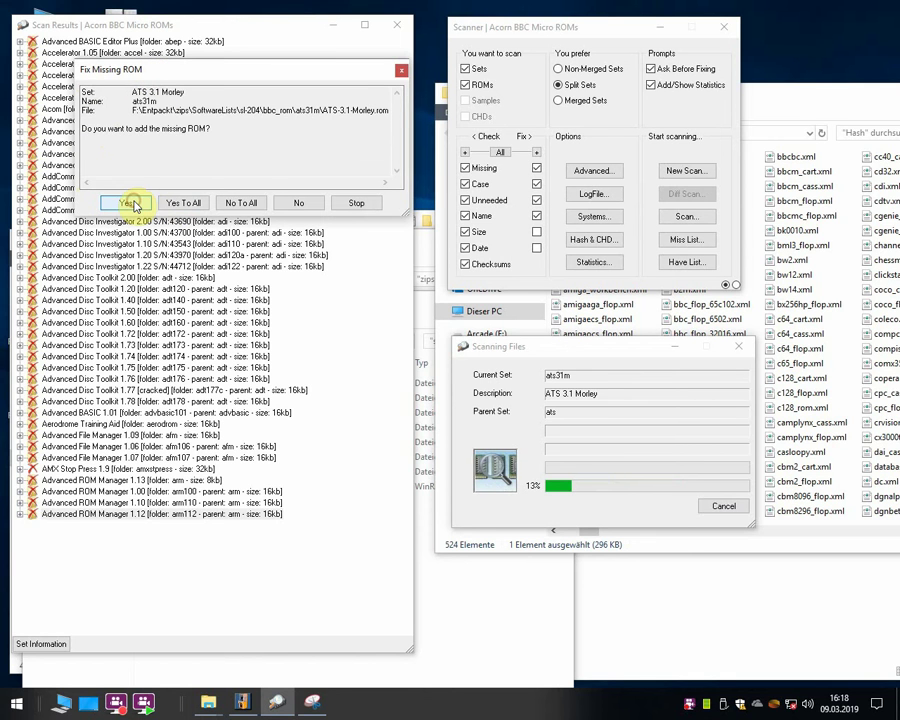
drag(214, 128, 84, 128)
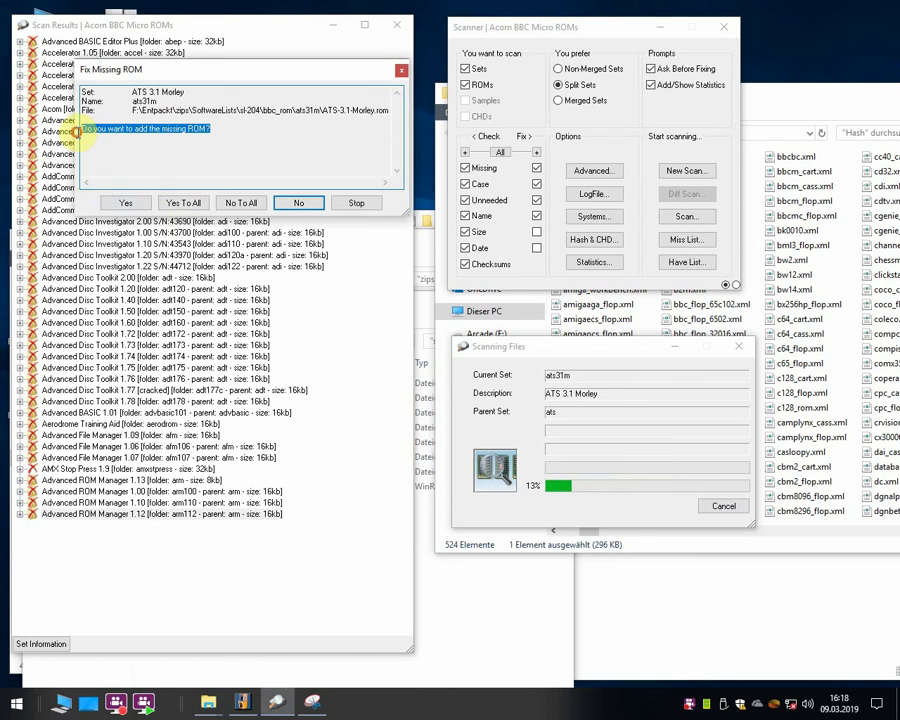
click(125, 204)
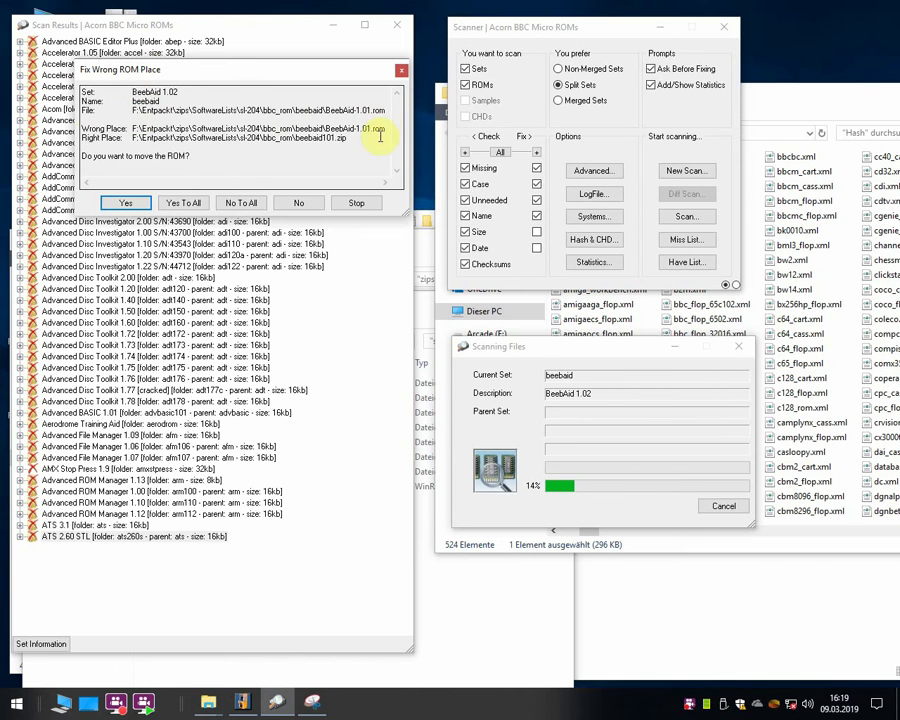
Approve moving the misplaced BeebAid-1.01.rom to beebaid101.zip and the CommSoft-8.6e ROM to commsofte.zip
click(127, 204)
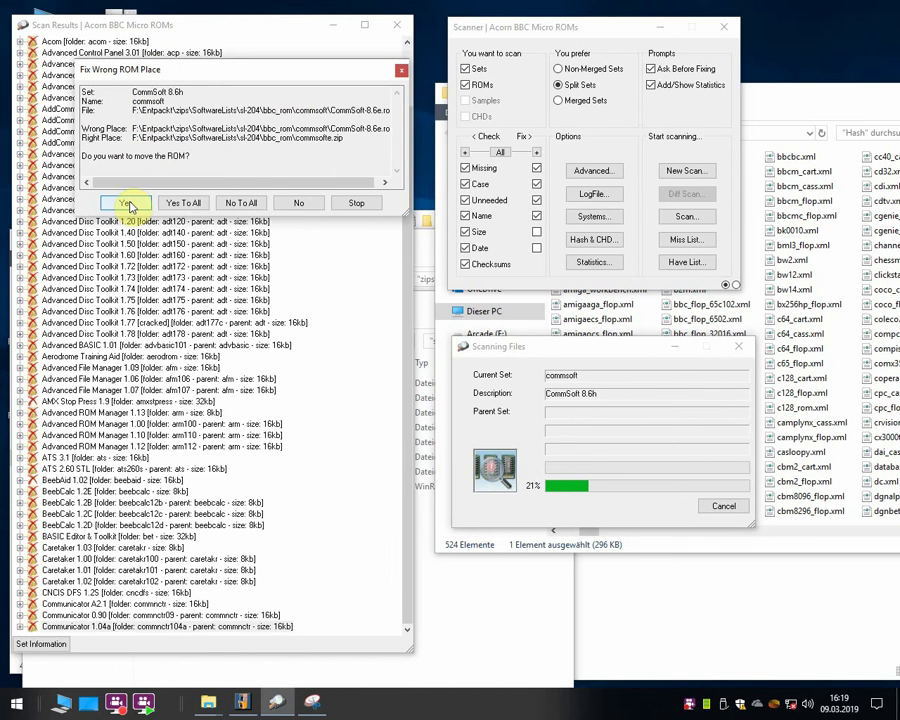
drag(113, 157, 184, 155)
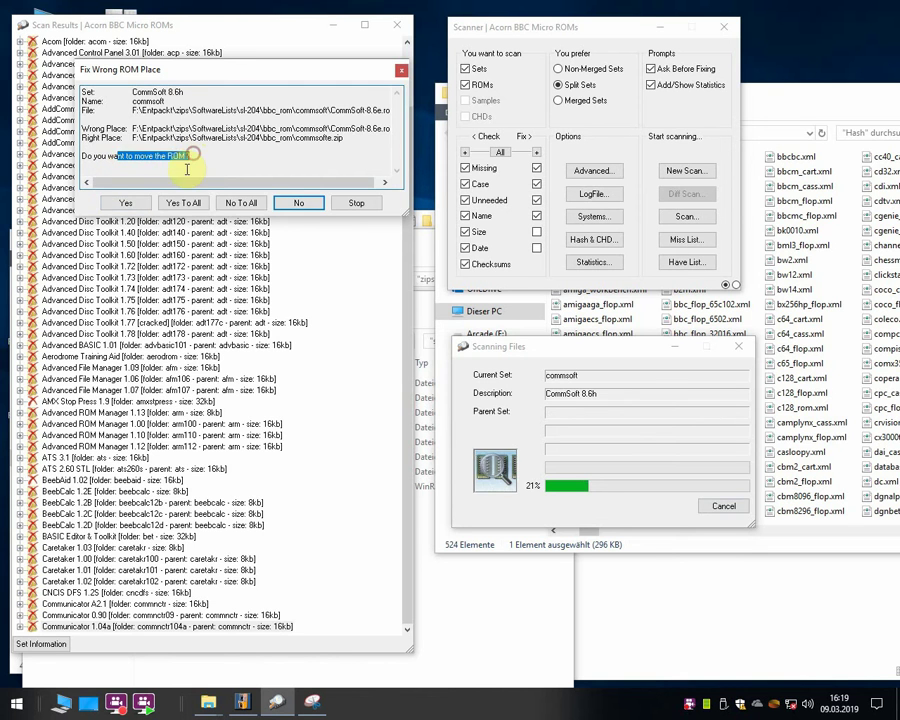
click(186, 157)
click(128, 204)
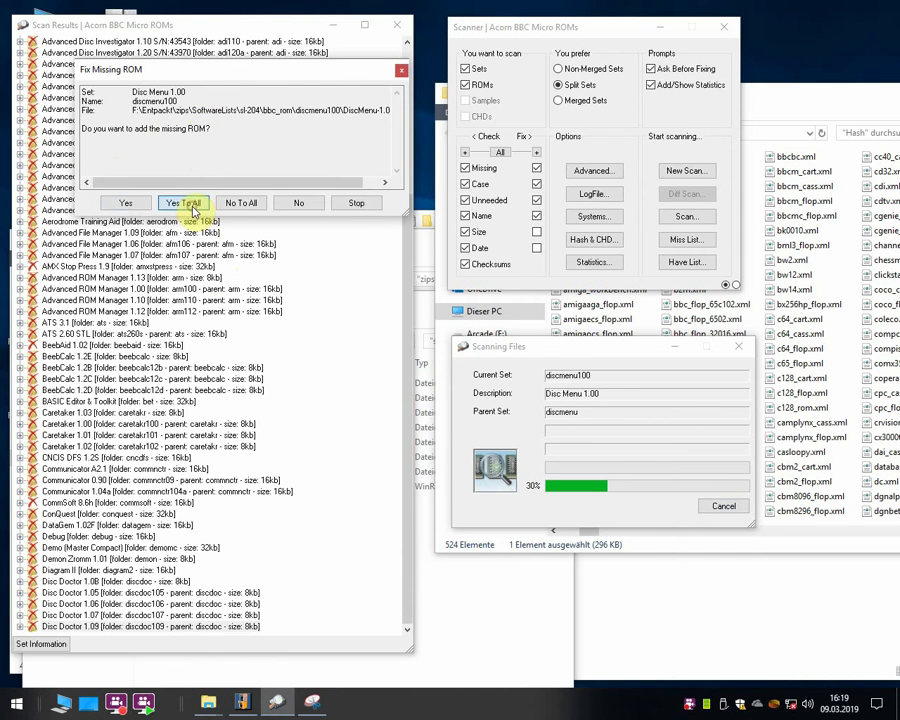
Approve all remaining fixes for missing ROMs, wrongly placed ROMs and unneeded files in the running scan
click(184, 203)
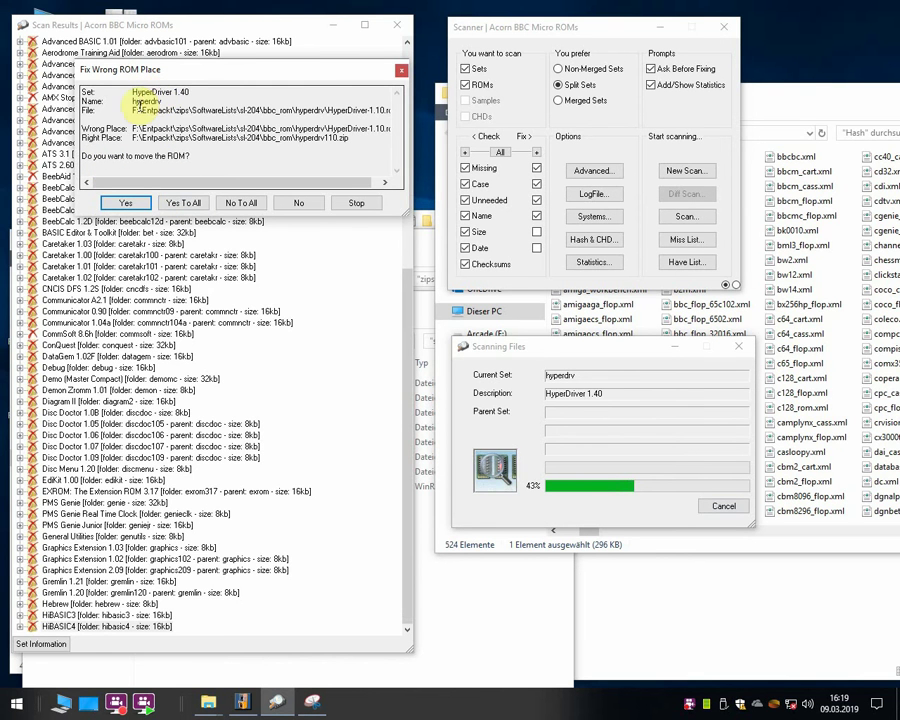
click(174, 204)
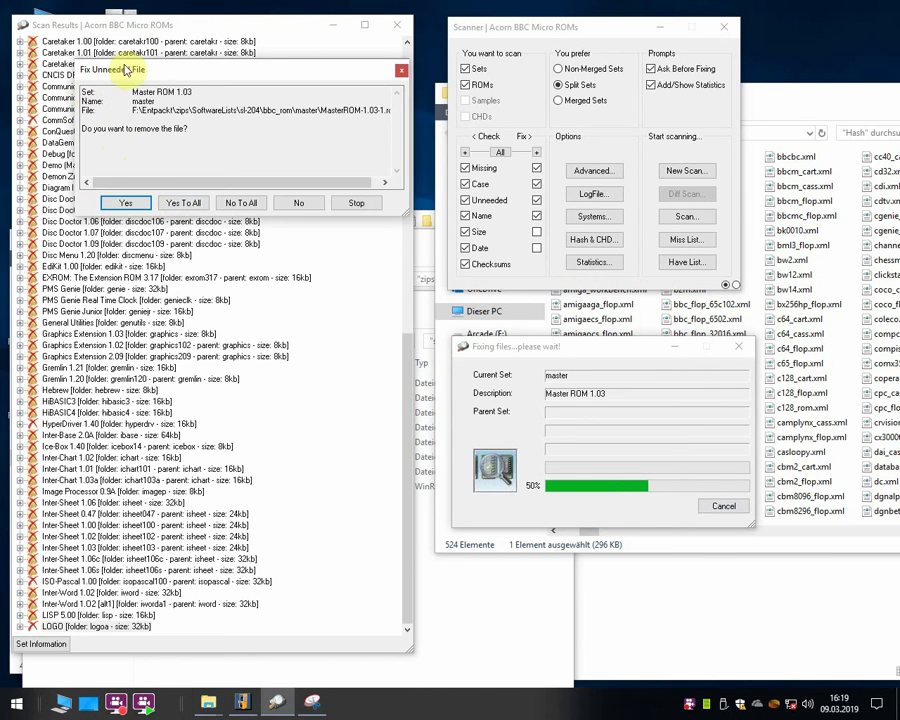
click(195, 205)
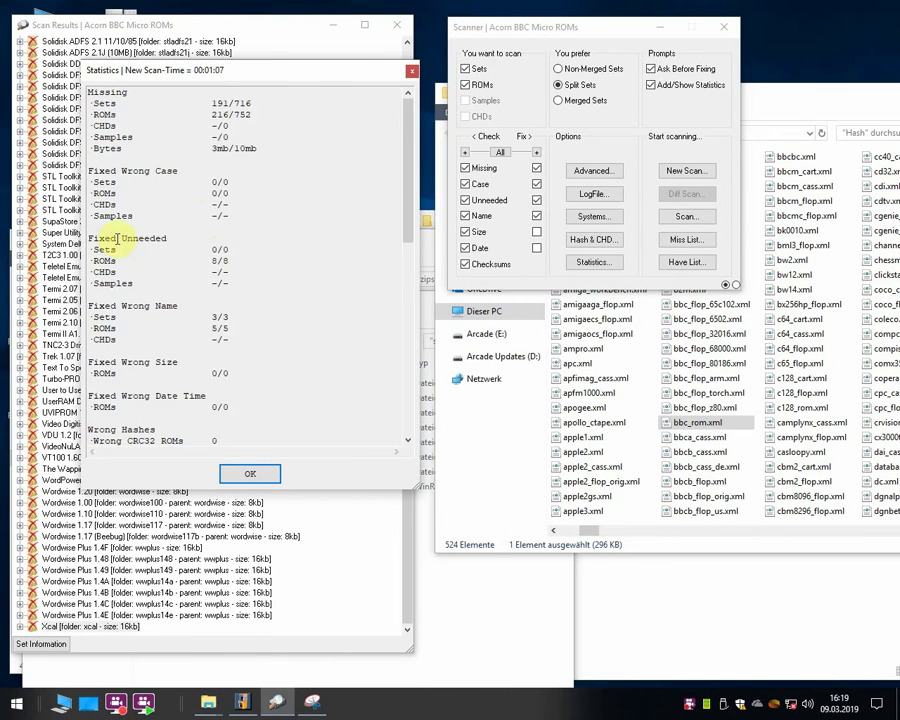
Check the fixed unneeded ROMs and the fixed wrong set and ROM names in the scan statistics, and close them
drag(207, 260, 245, 261)
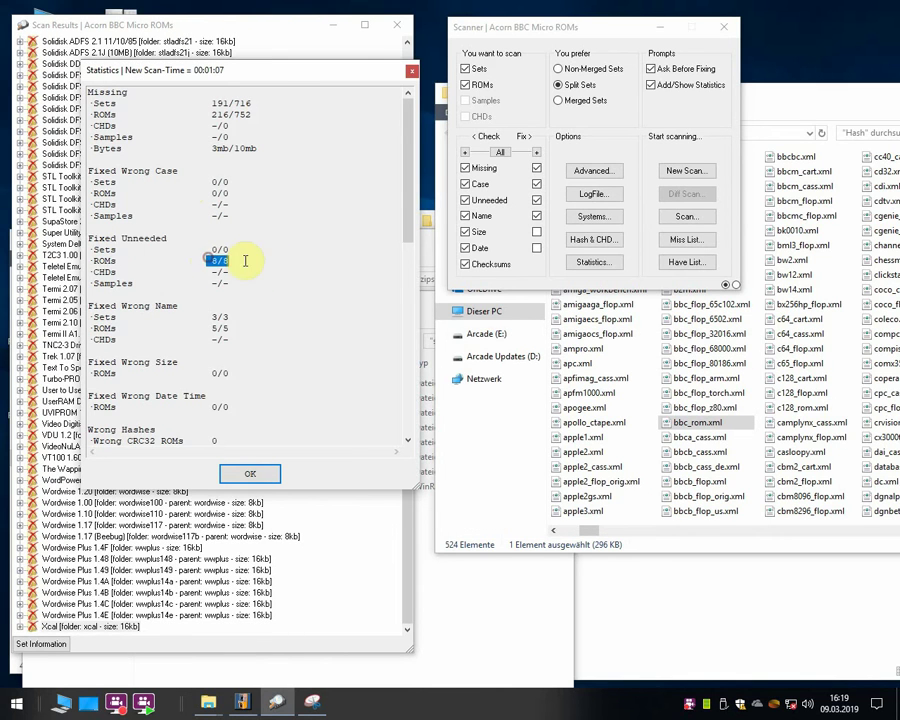
double_click(224, 318)
double_click(220, 328)
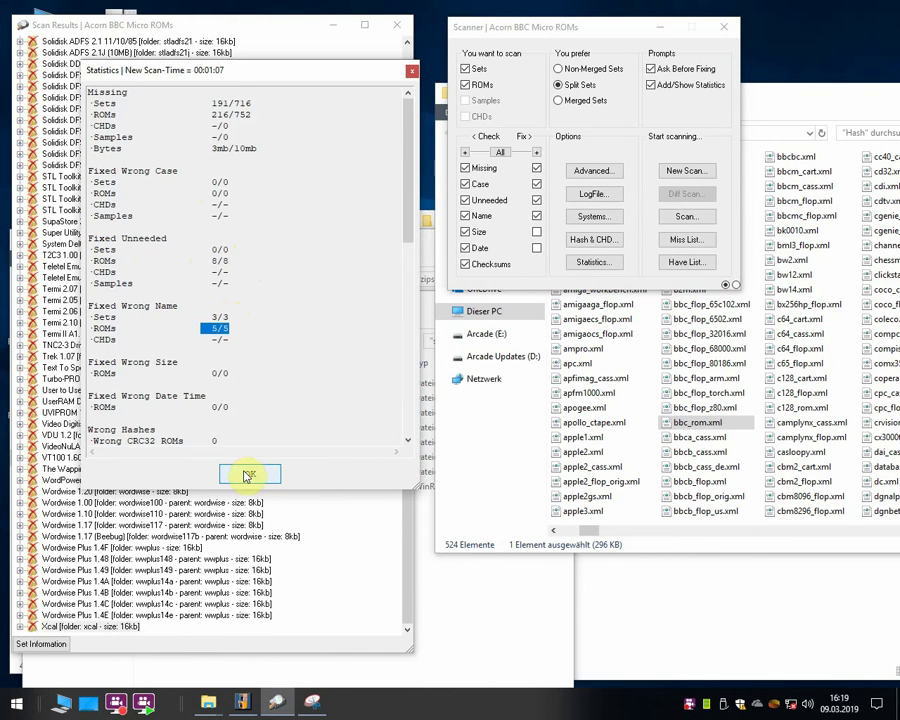
drag(412, 195, 418, 144)
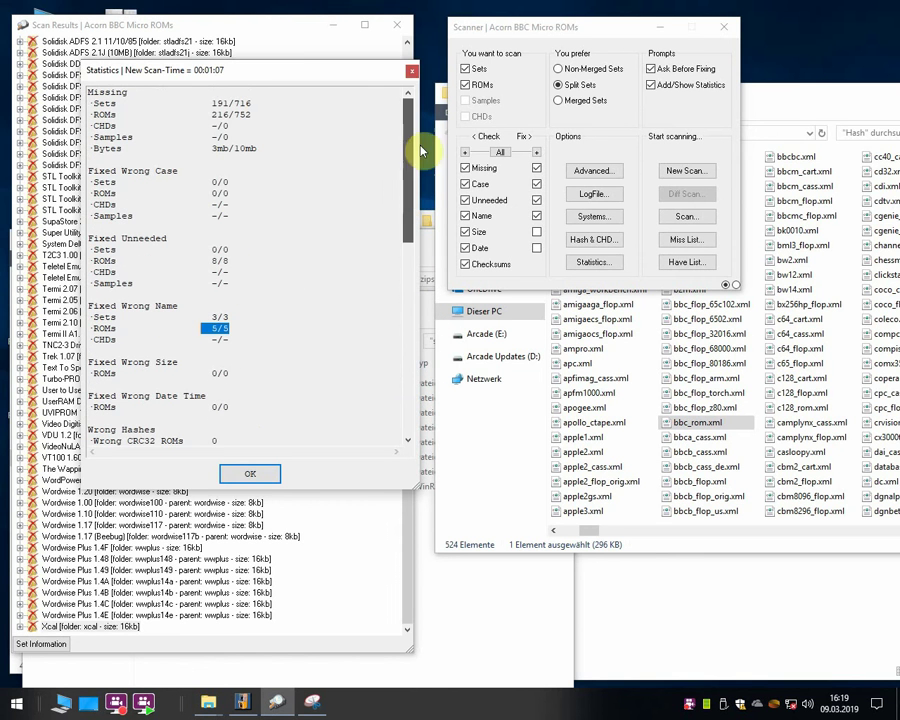
click(248, 472)
Set the scan log file to bbc_rom.log on the Desktop and save the log
click(600, 193)
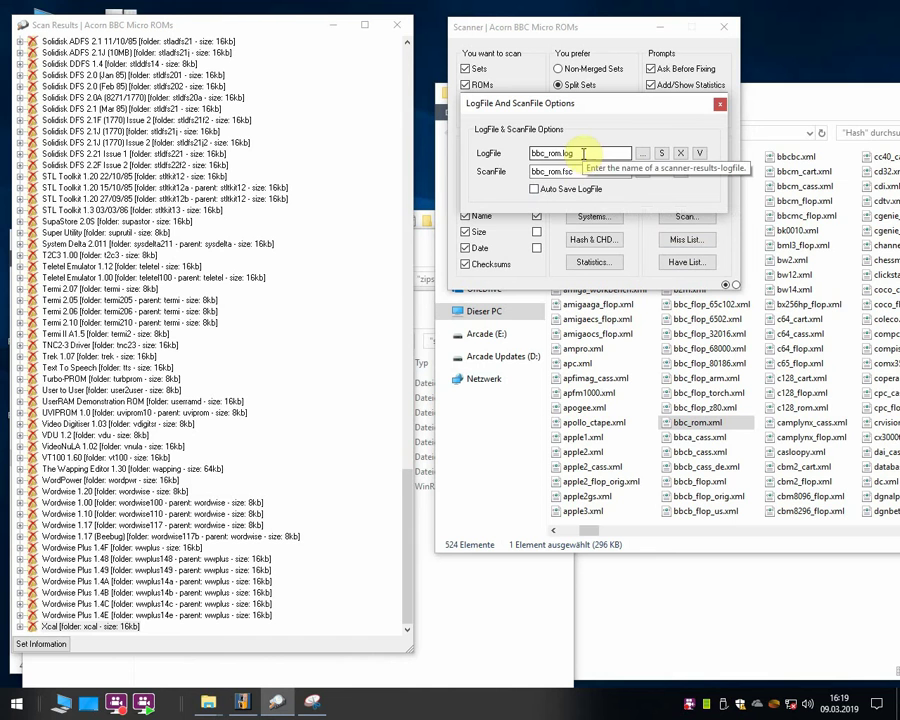
drag(600, 152, 519, 155)
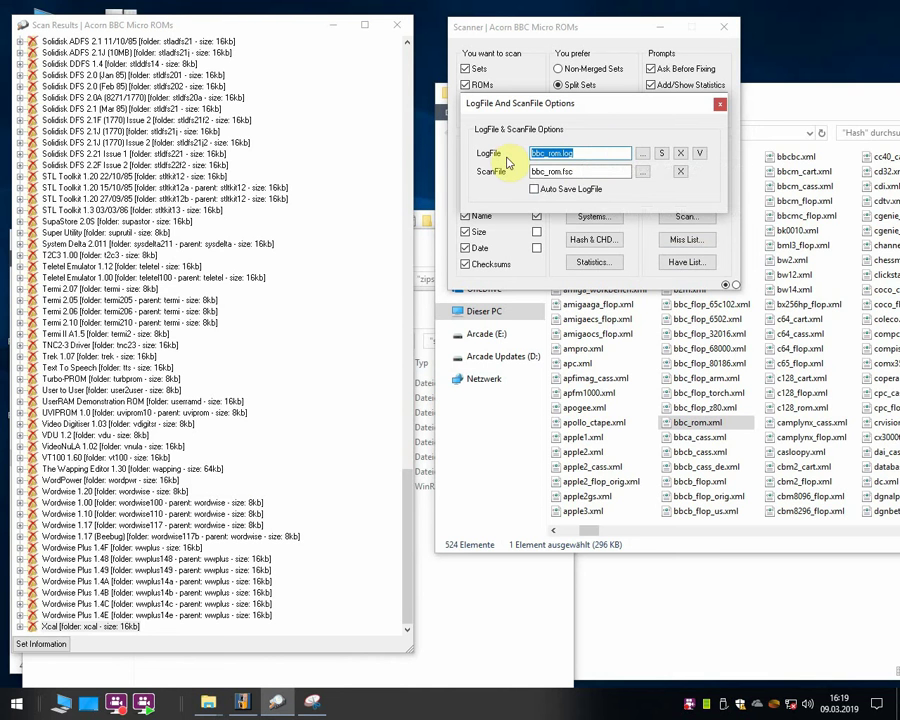
click(662, 151)
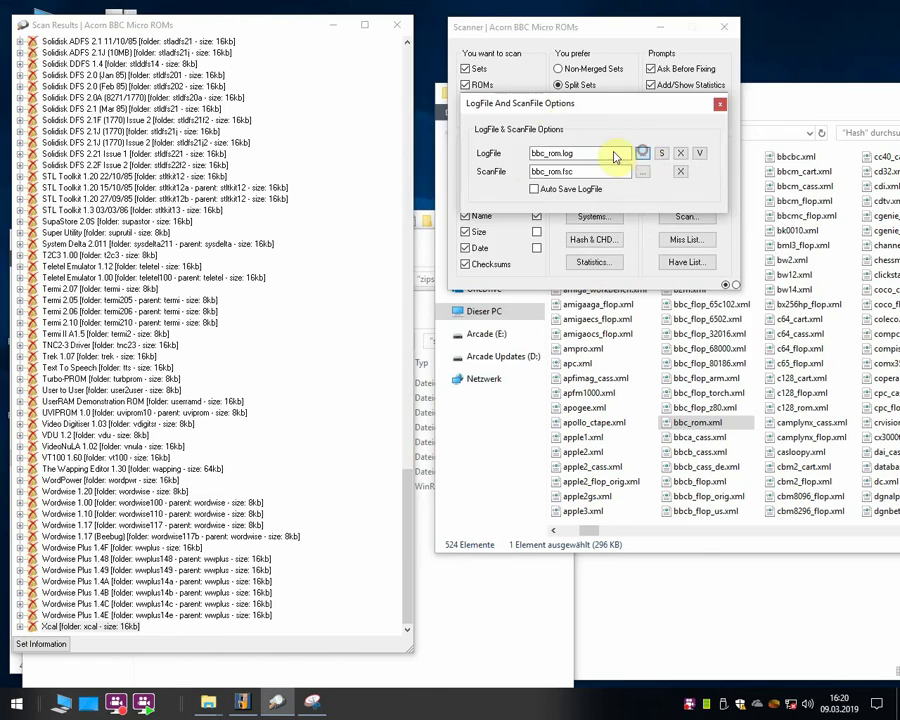
click(643, 152)
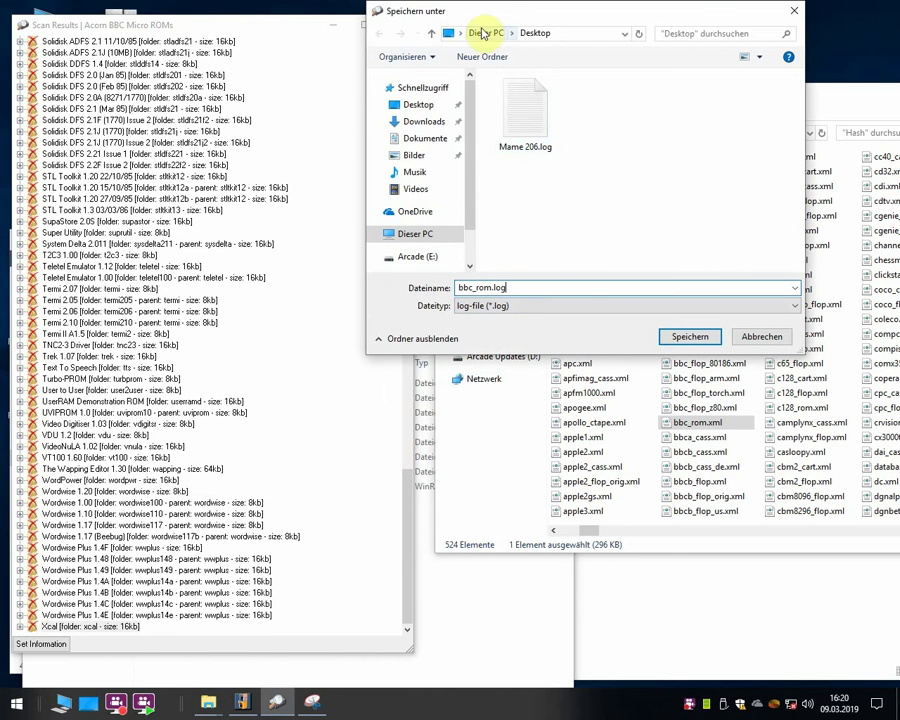
click(688, 337)
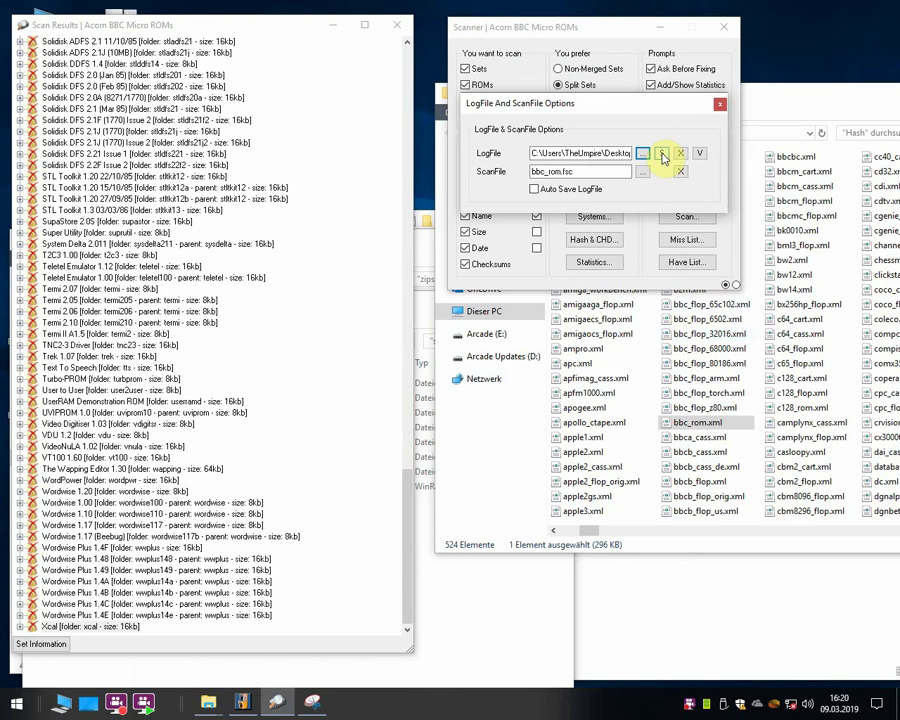
click(661, 157)
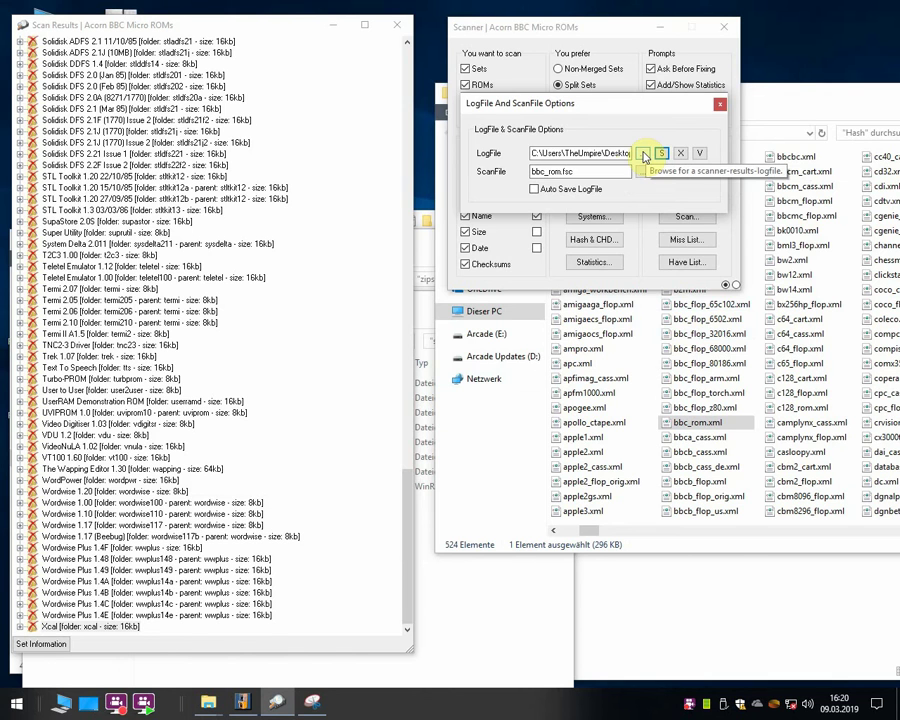
Save the scan log to the Desktop under the new name 206_bbc_rom.log and close the log file options
click(644, 154)
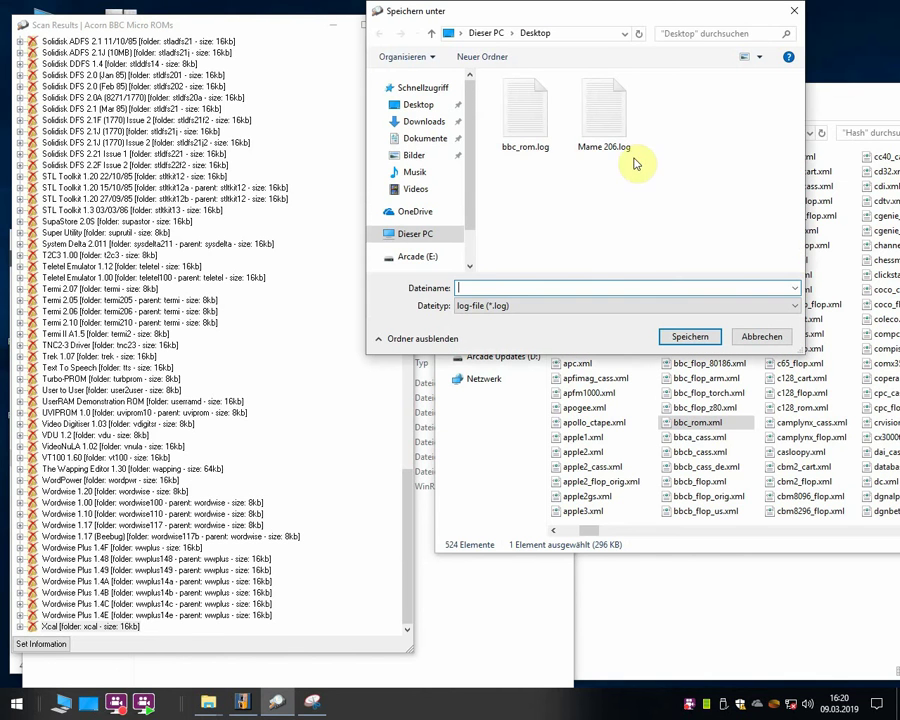
click(537, 128)
click(547, 286)
key(Home)
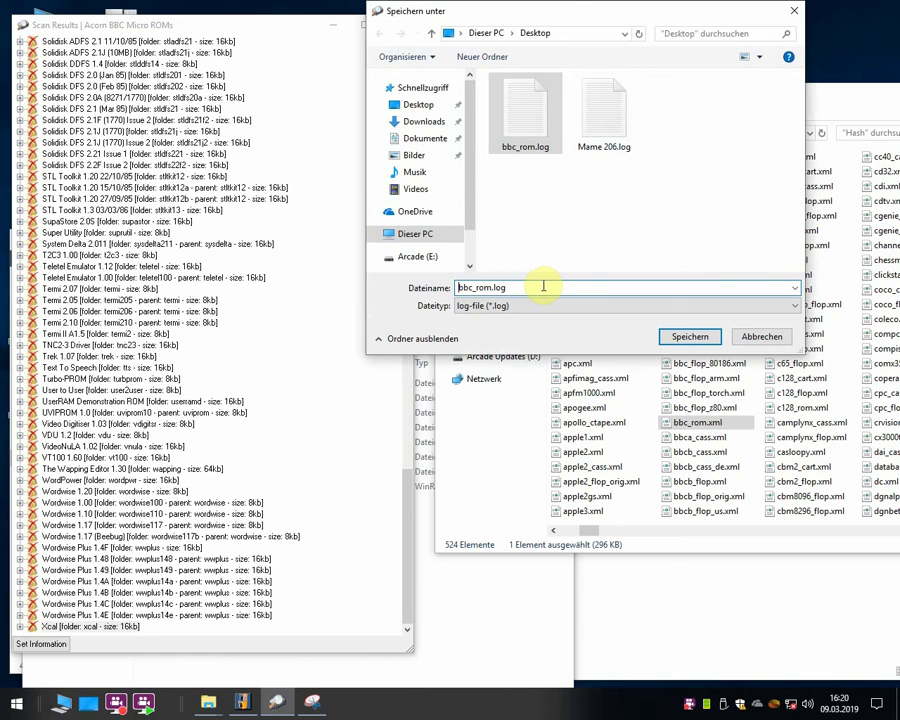
text(206_)
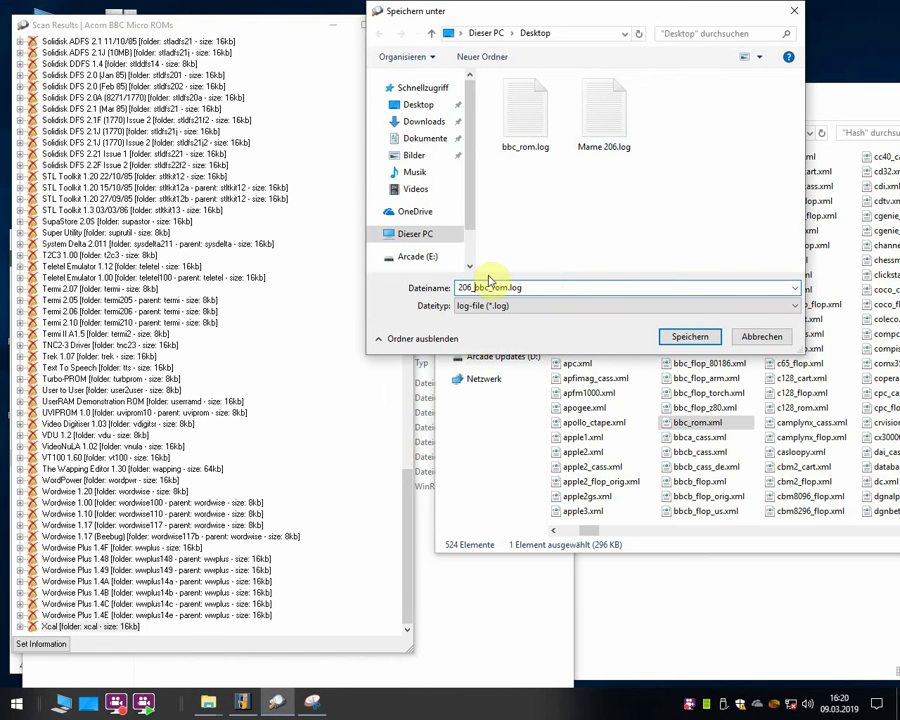
click(681, 339)
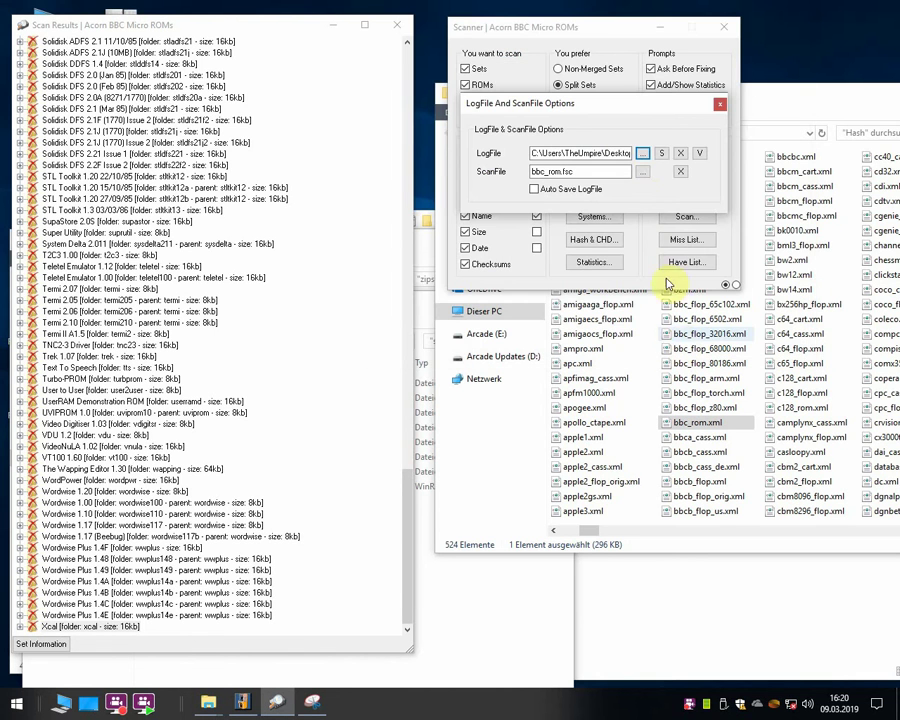
click(719, 104)
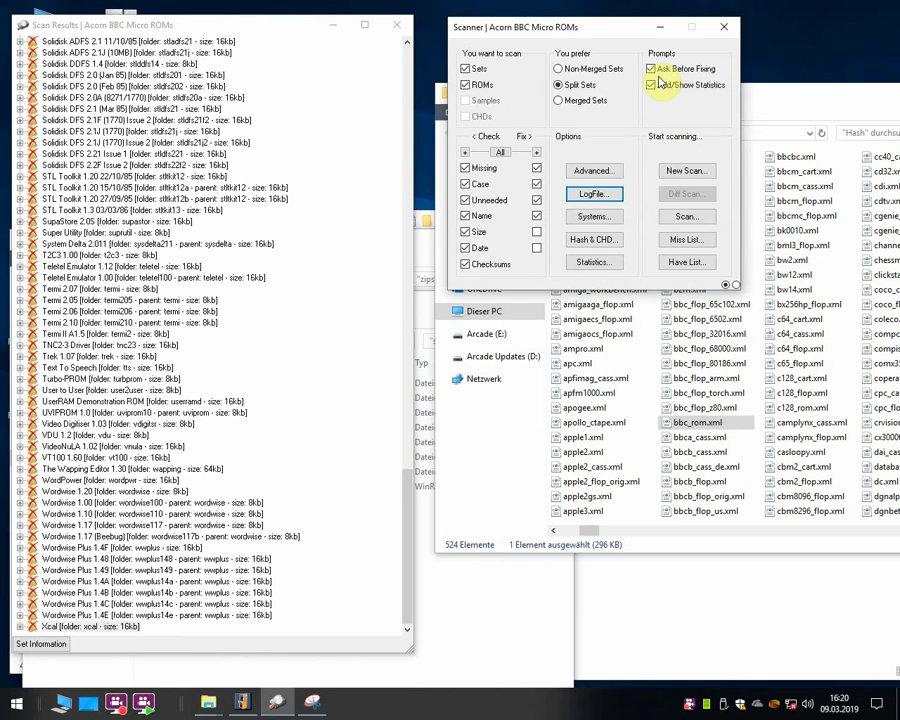
Show the desktop and line up Mame 206.log, 206_bbc_rom.log and bbc_rom.log side by side in its middle
key(super+d)
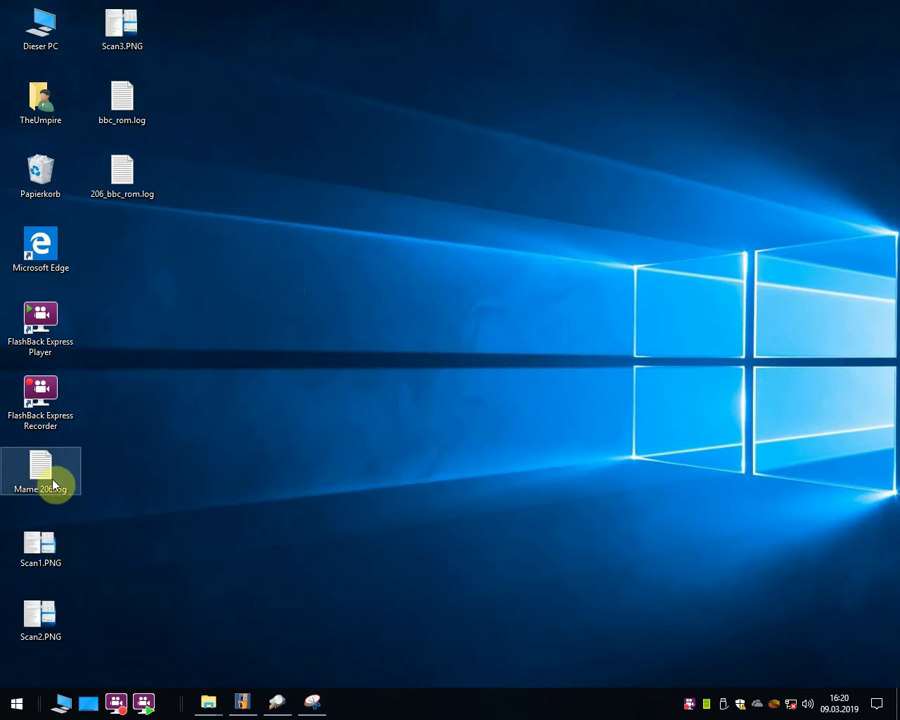
drag(56, 480, 297, 335)
click(122, 178)
drag(122, 178, 390, 332)
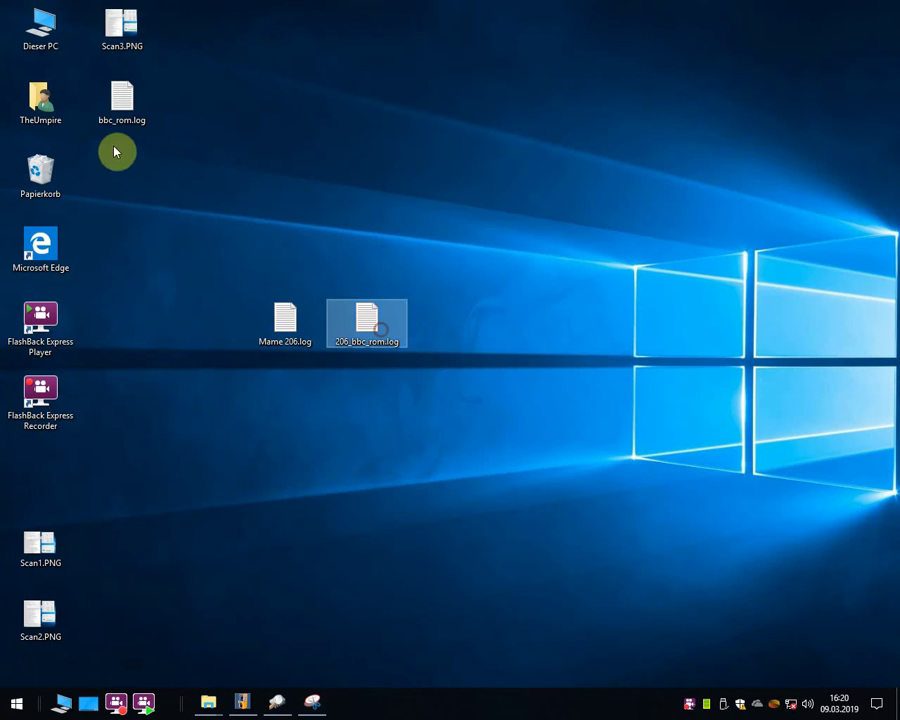
drag(122, 100, 430, 345)
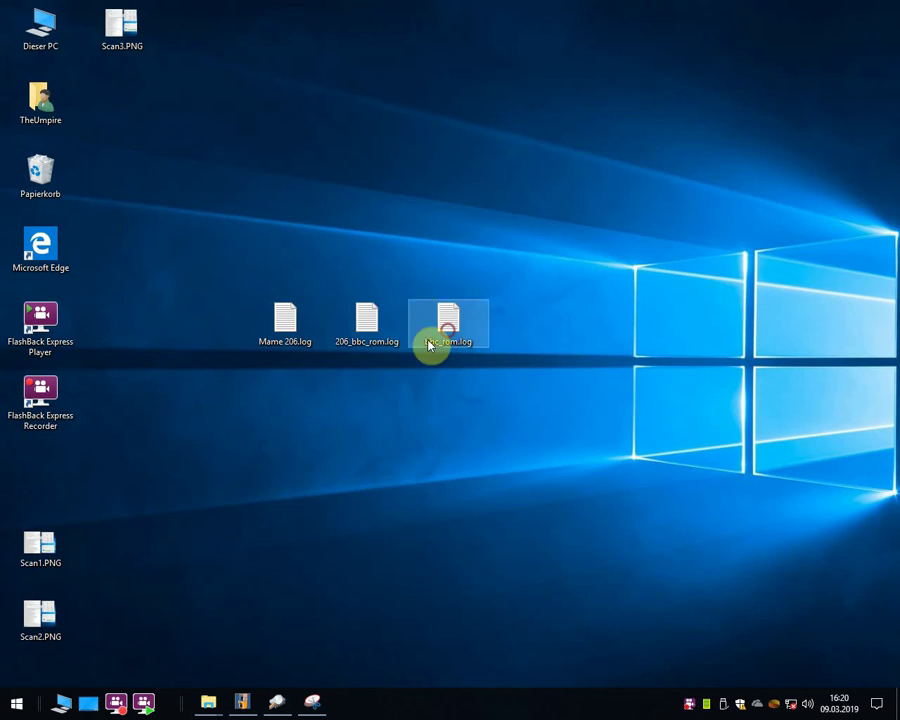
Open 206_bbc_rom.log from the desktop and look through the missing sets down to the statistics at its end
double_click(365, 325)
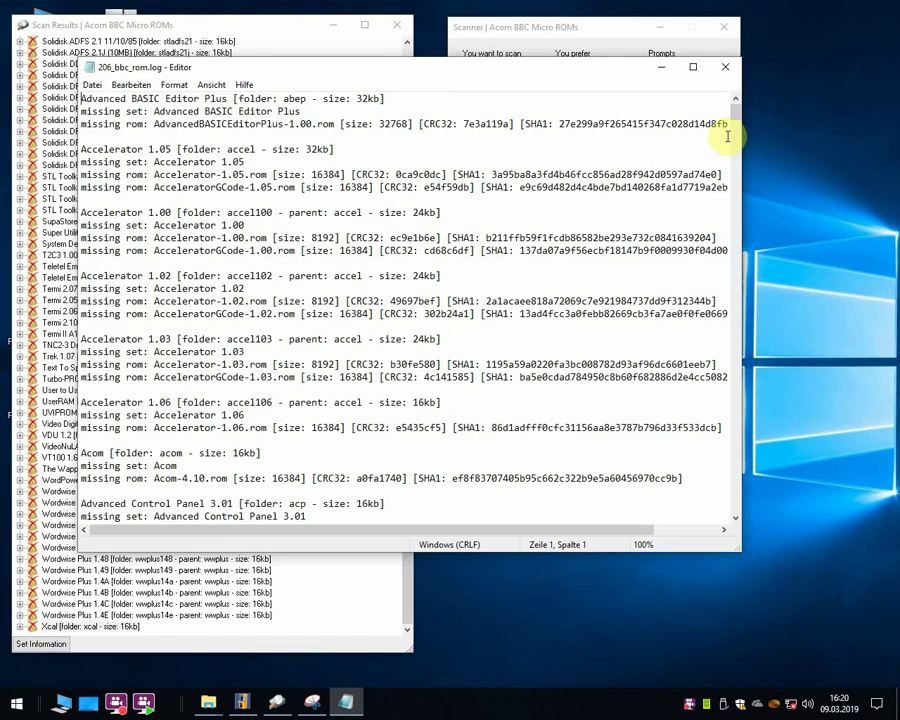
drag(737, 113, 741, 520)
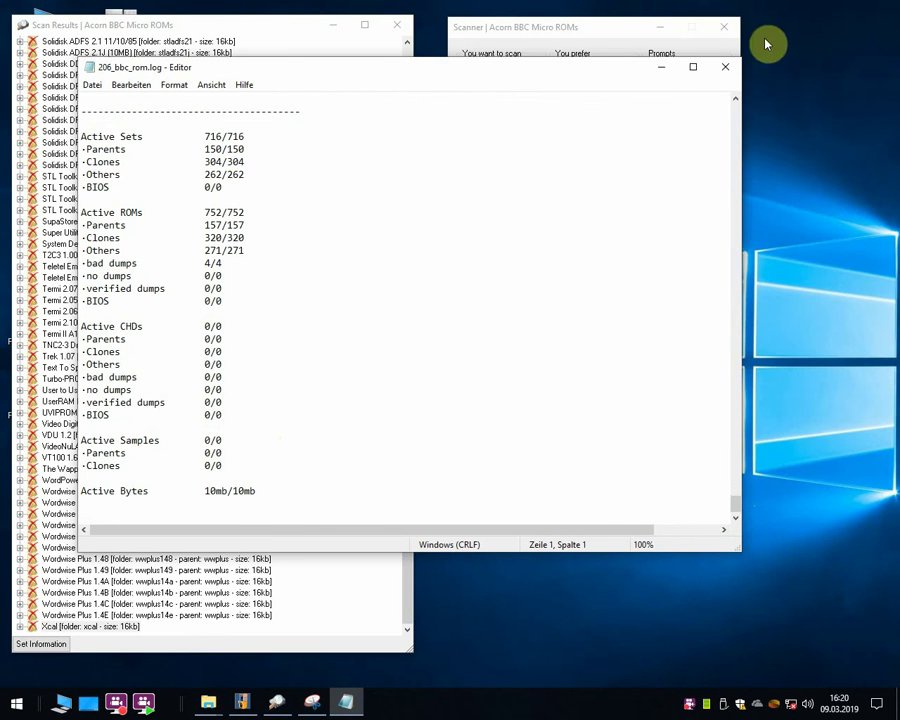
Close 206_bbc_rom.log and the Acorn BBC Micro ROMs scanner, and check the game search progress in MAMEUI64
click(728, 70)
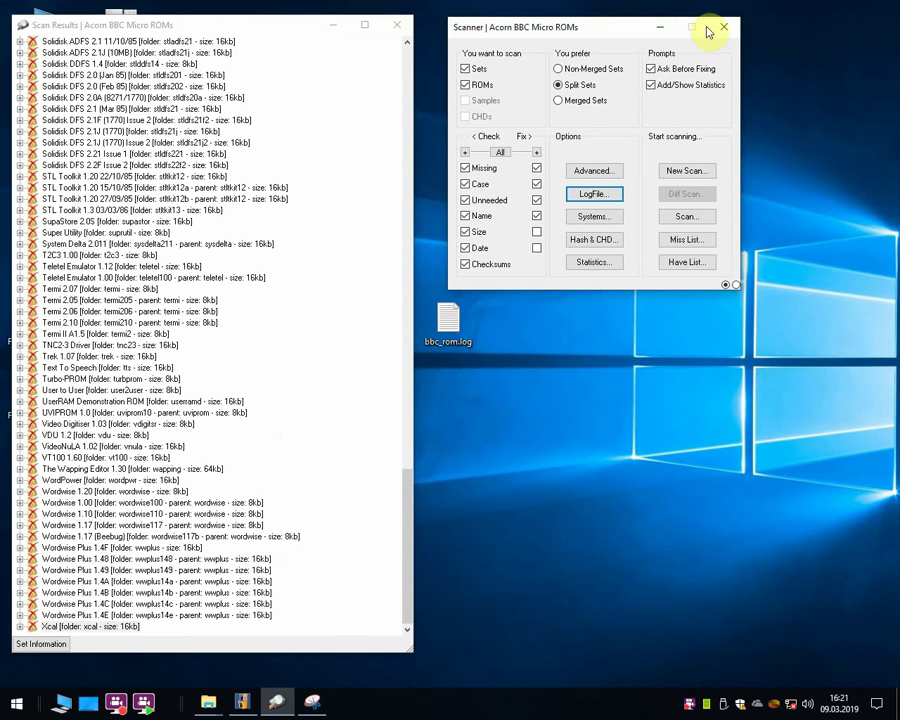
click(724, 27)
click(242, 701)
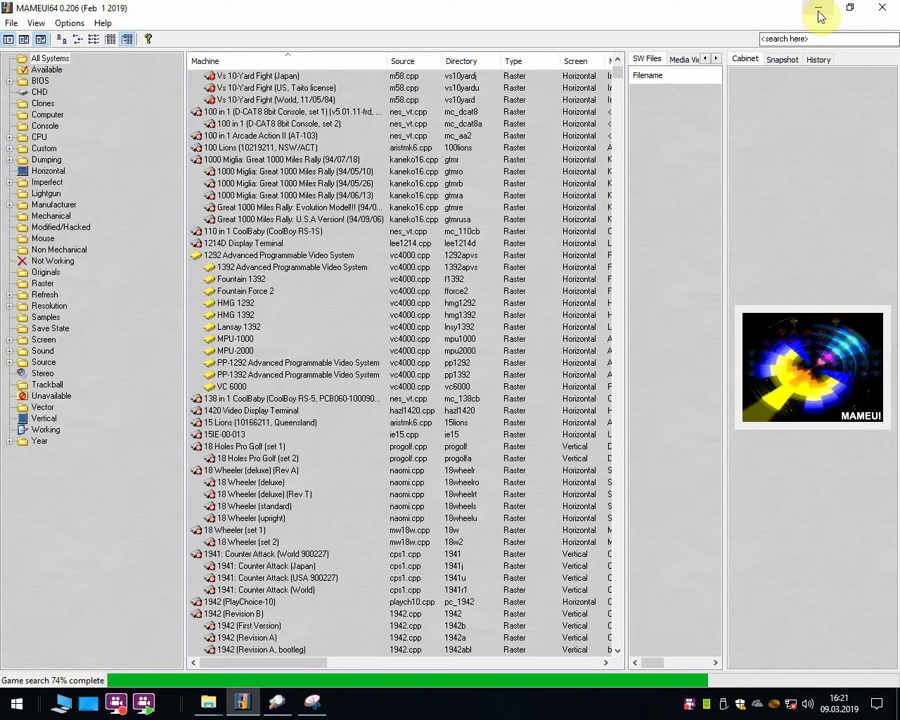
click(818, 7)
click(362, 421)
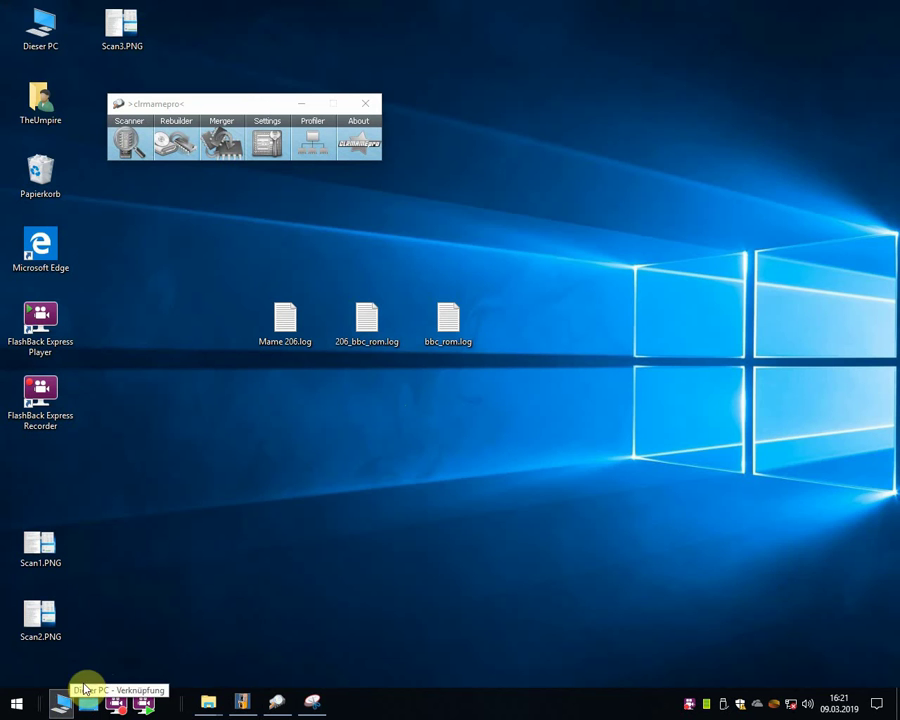
click(245, 703)
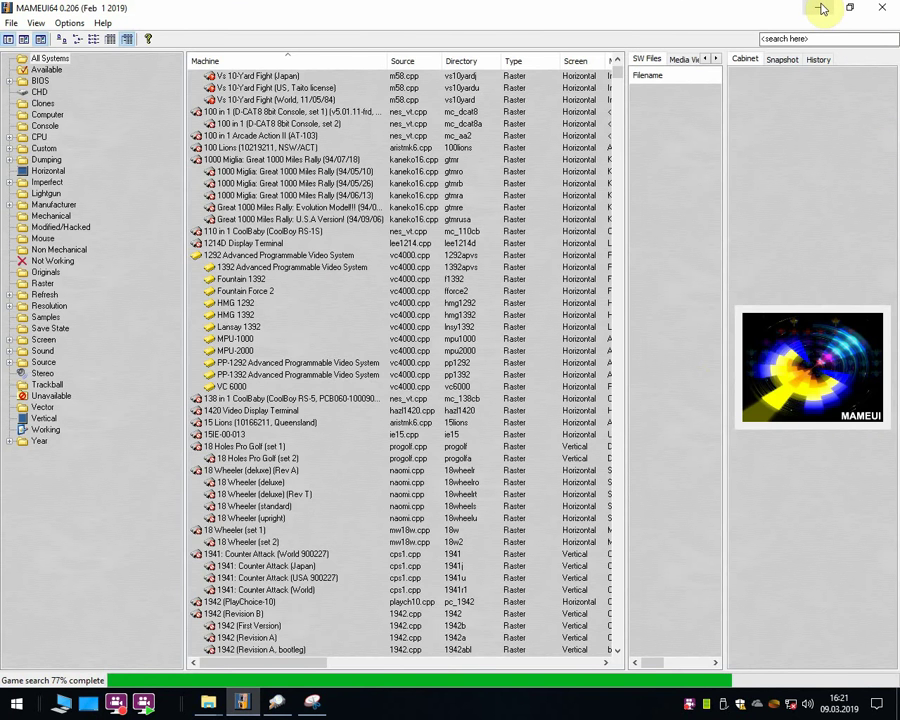
Bring up the Arcade Updates (D:) folder, select MAME 0205 update and minimise MAMEUI64 behind it
mouse_move(208, 700)
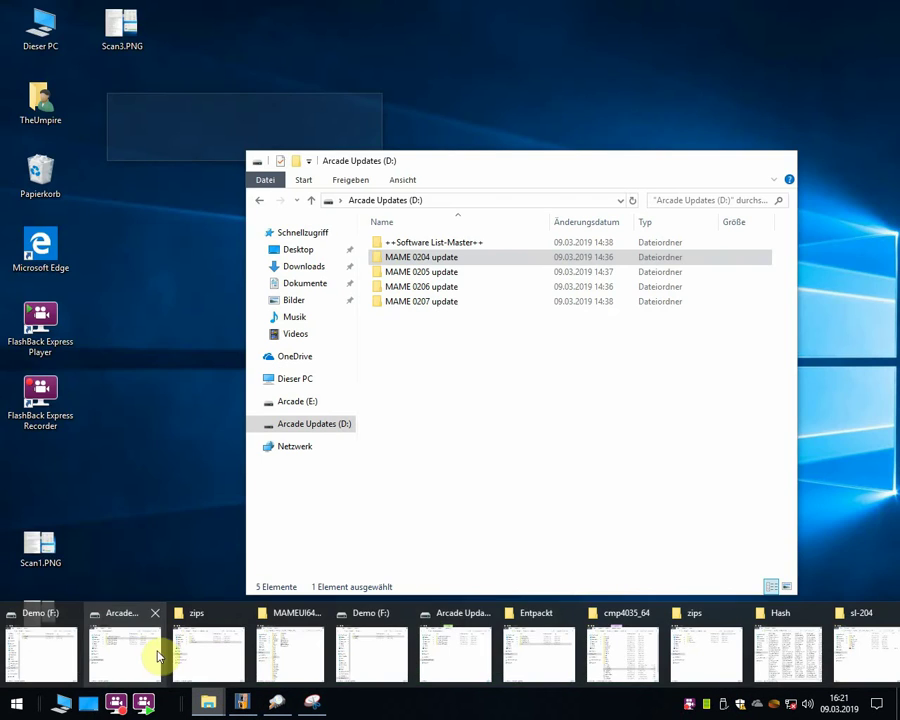
click(160, 648)
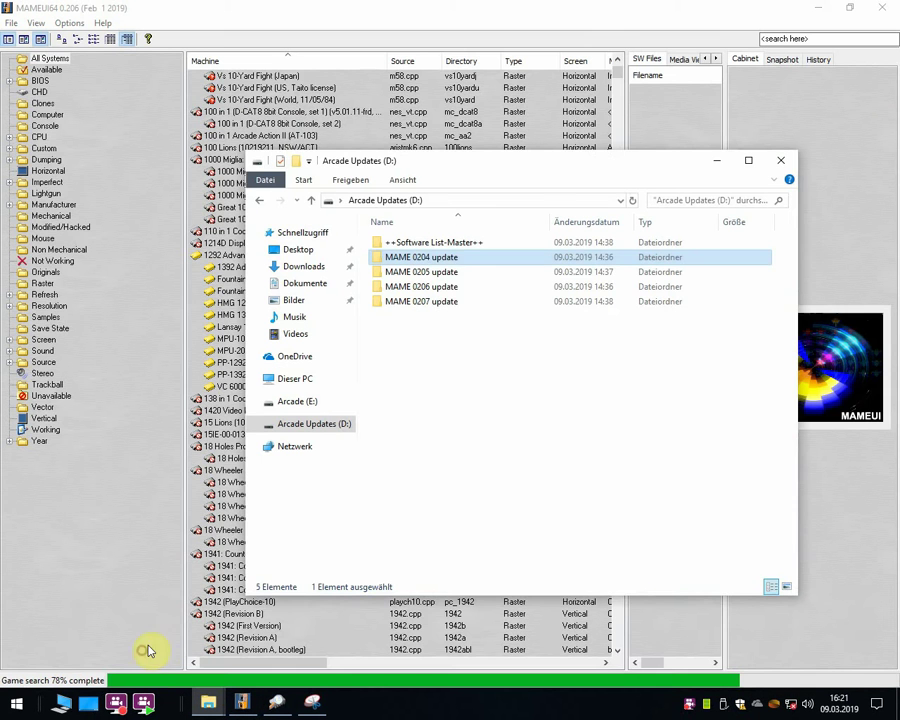
click(449, 338)
click(444, 287)
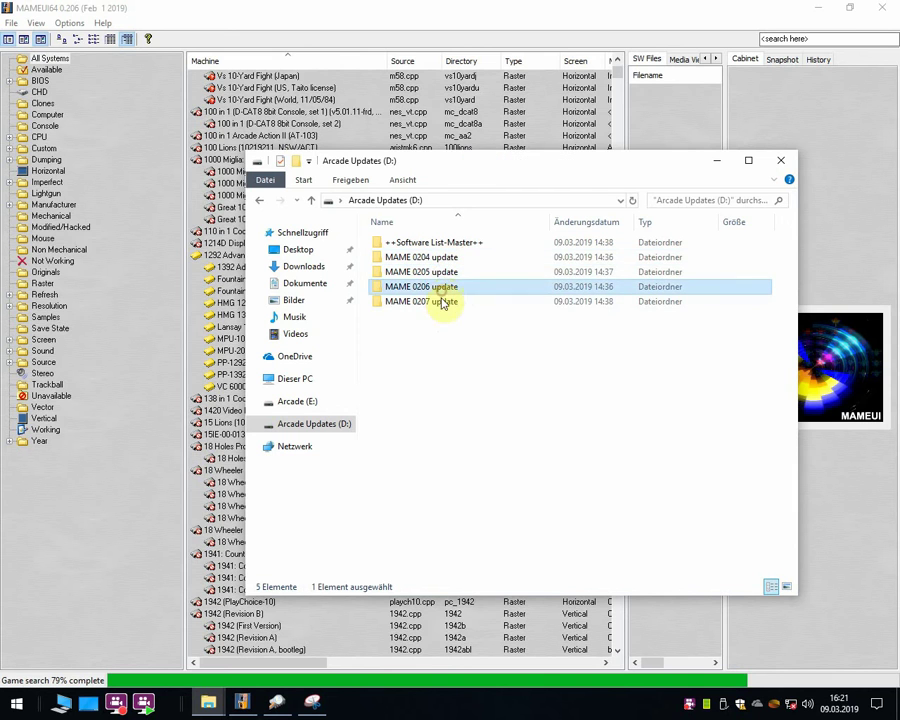
click(447, 273)
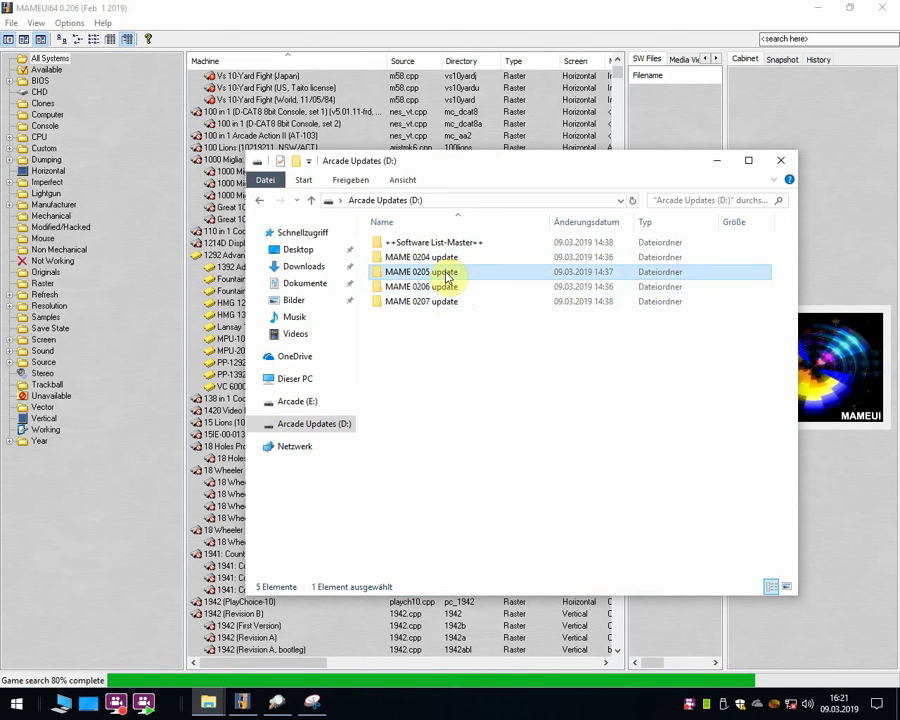
click(824, 16)
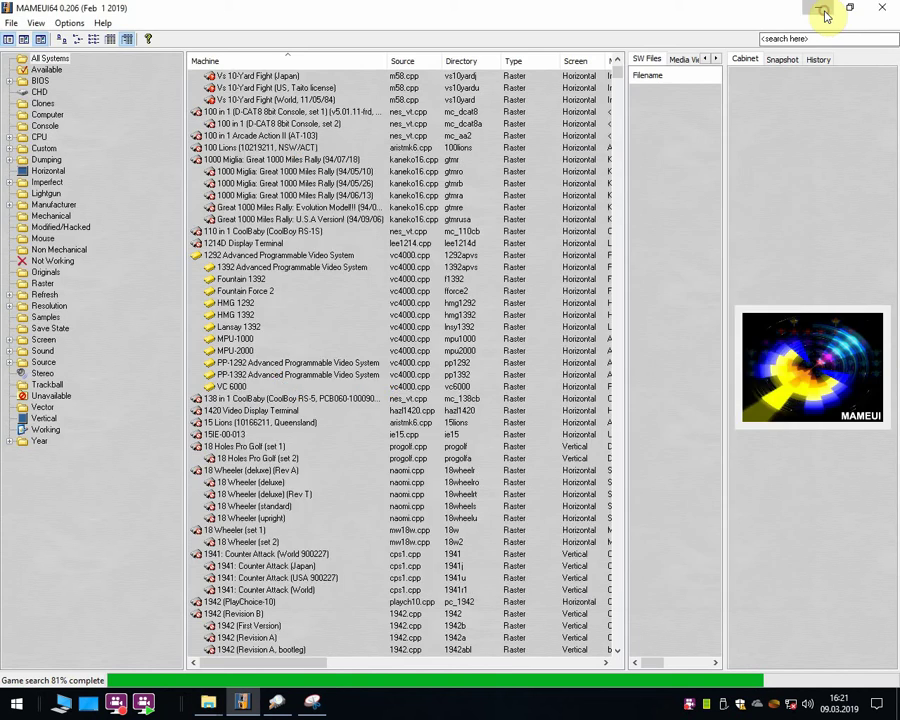
click(823, 12)
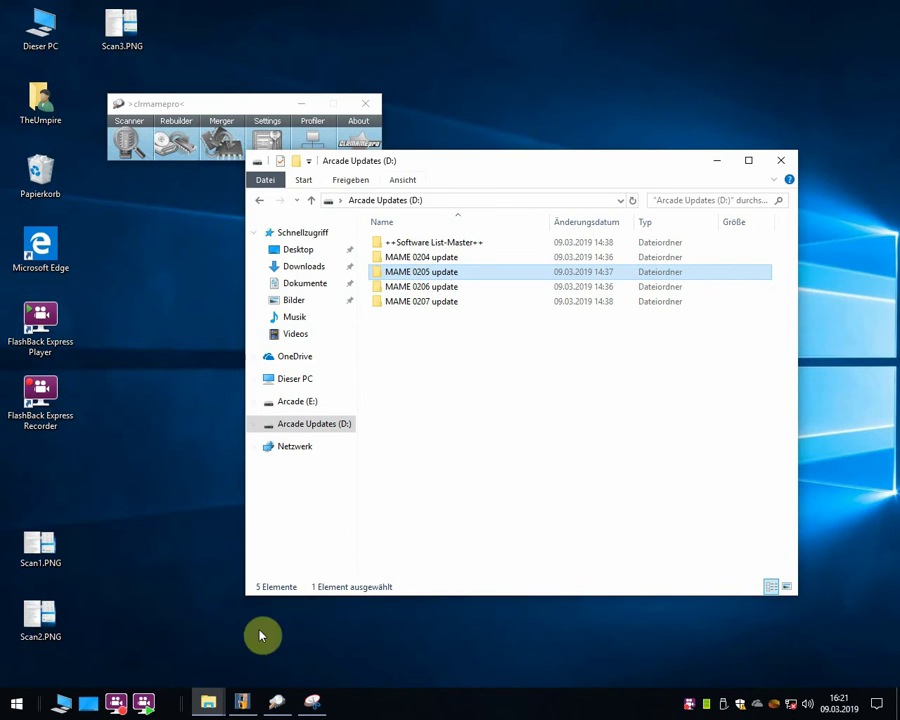
click(241, 702)
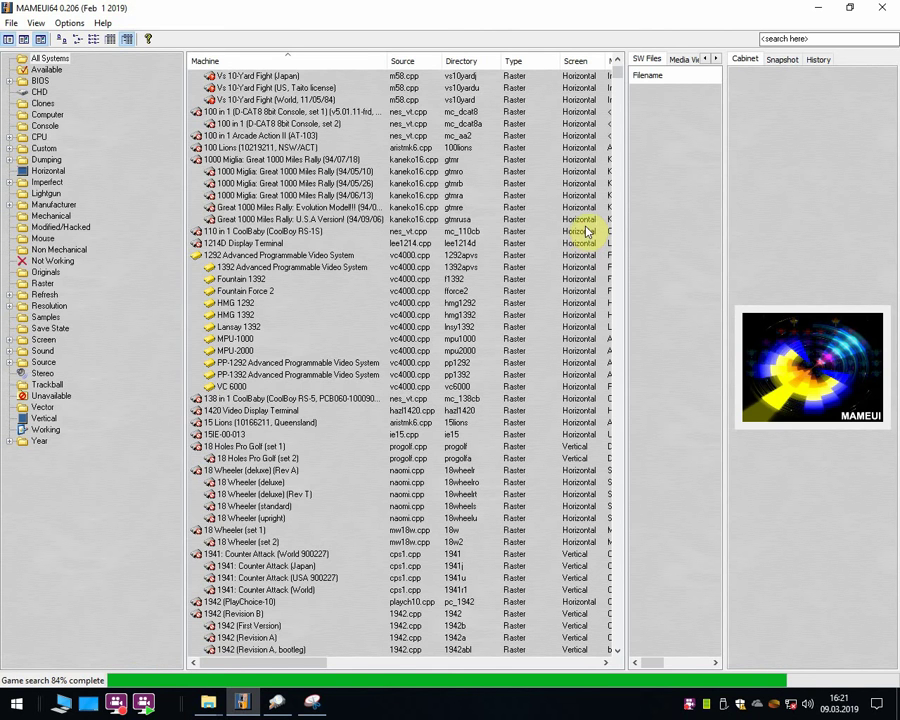
click(821, 8)
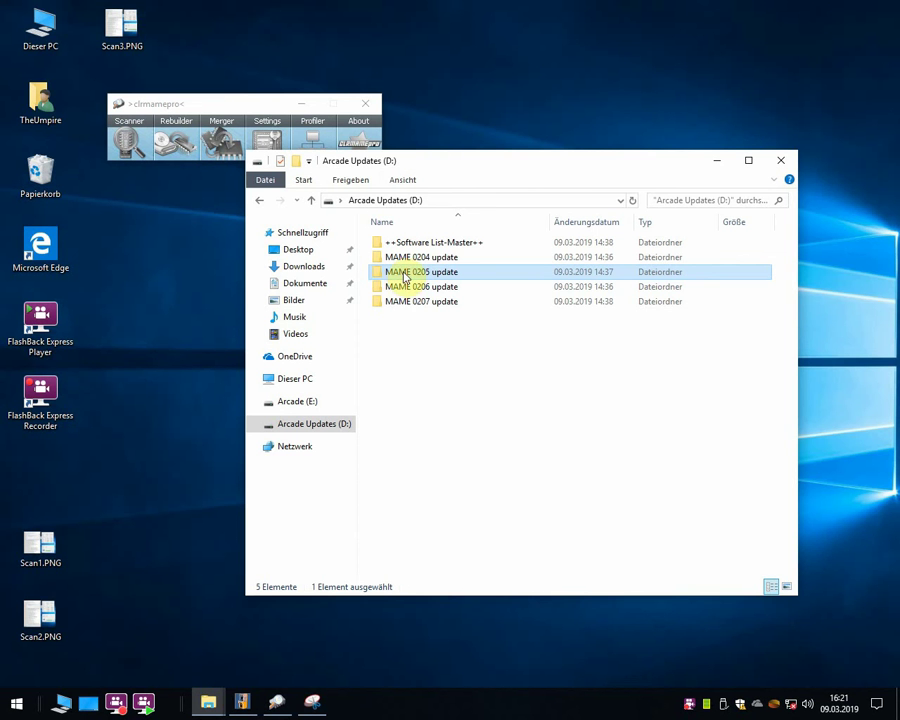
Bring up the zips folder on Demo (F:), open MAME 0205 update from Arcade Updates (D:) and arrange the windows side by side
mouse_move(208, 700)
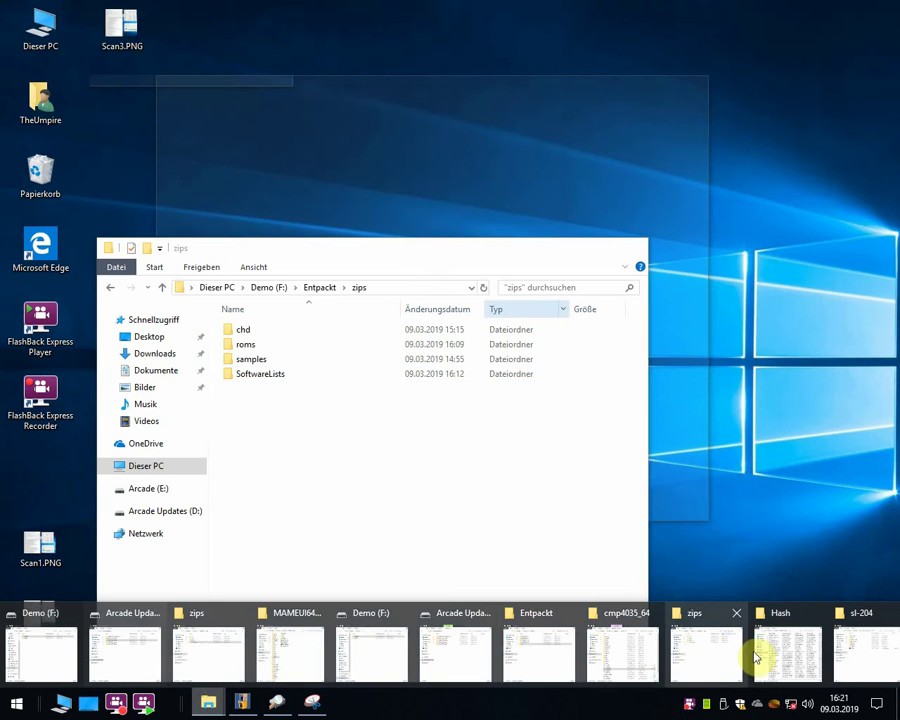
click(692, 650)
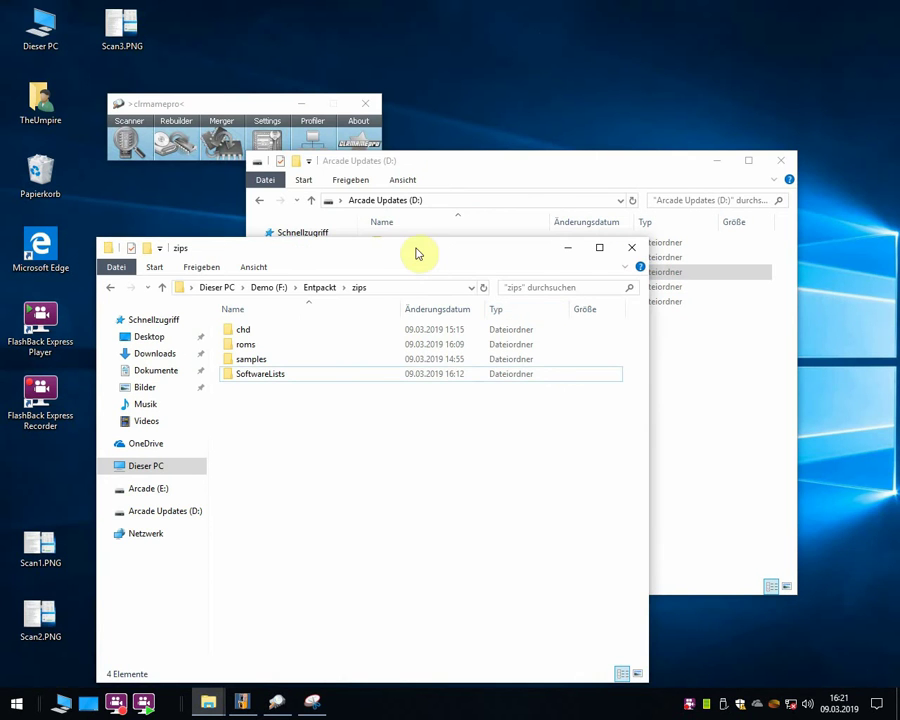
drag(414, 250, 296, 245)
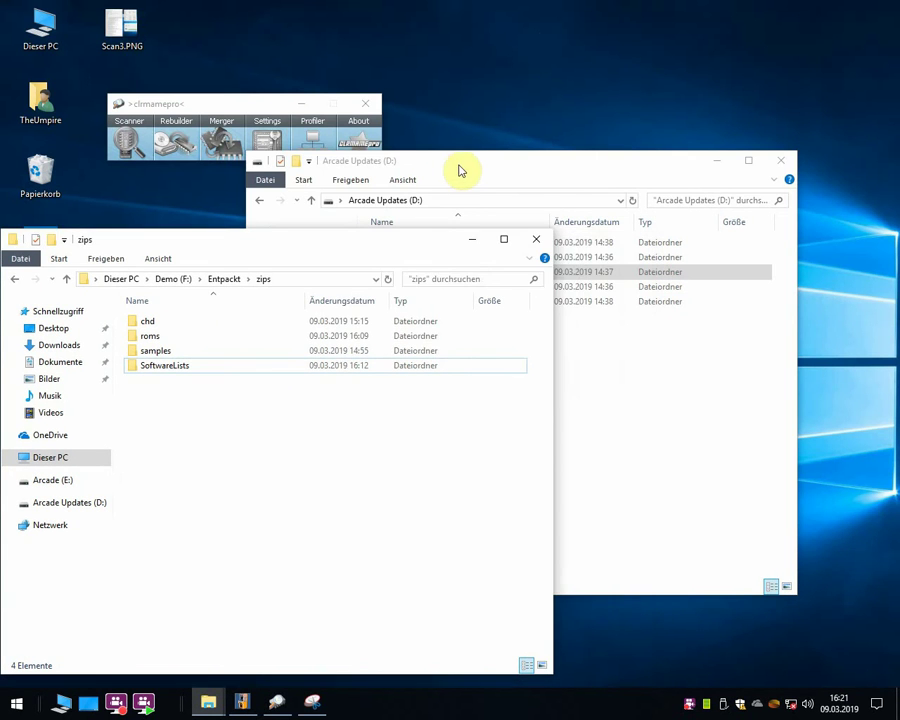
drag(458, 168, 578, 160)
double_click(576, 263)
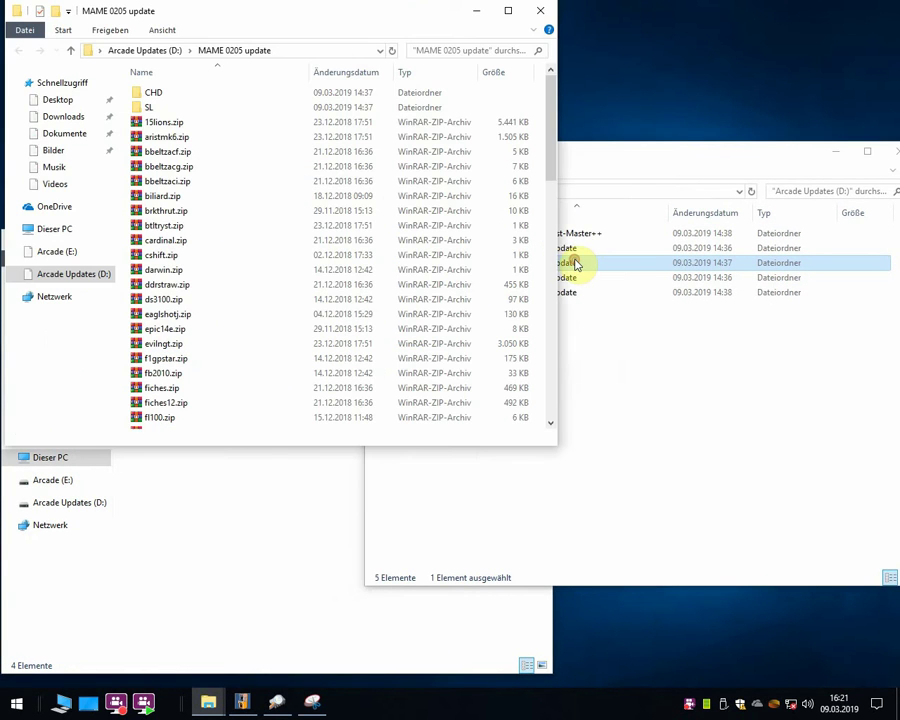
drag(325, 26, 645, 256)
drag(683, 300, 653, 283)
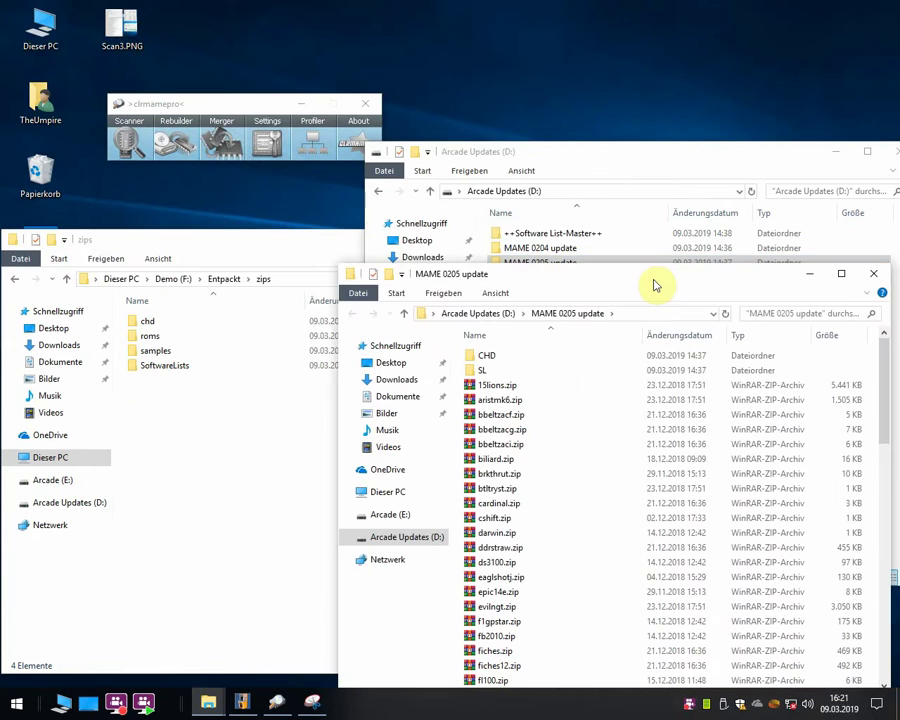
Open the MAME 0204 update folder to compare its contents with MAME 0205 update, and close it again
click(555, 250)
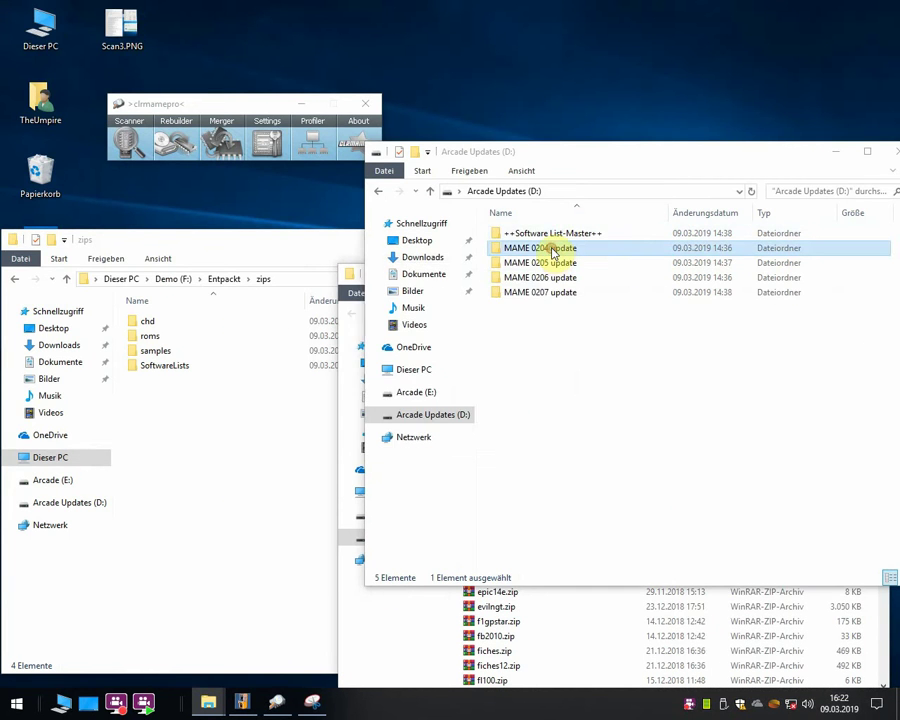
double_click(555, 250)
click(368, 636)
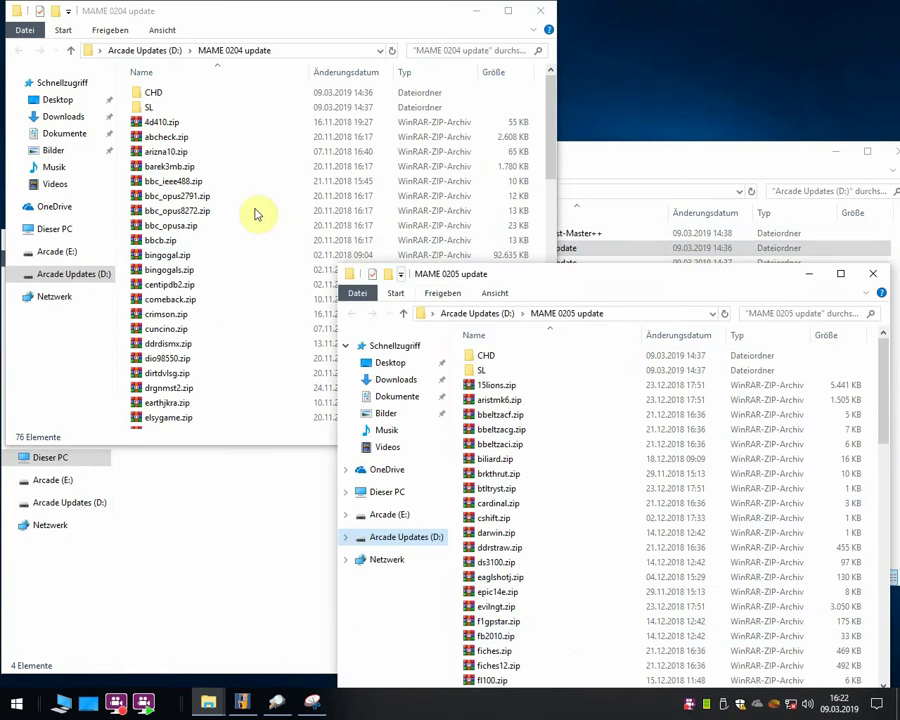
click(540, 12)
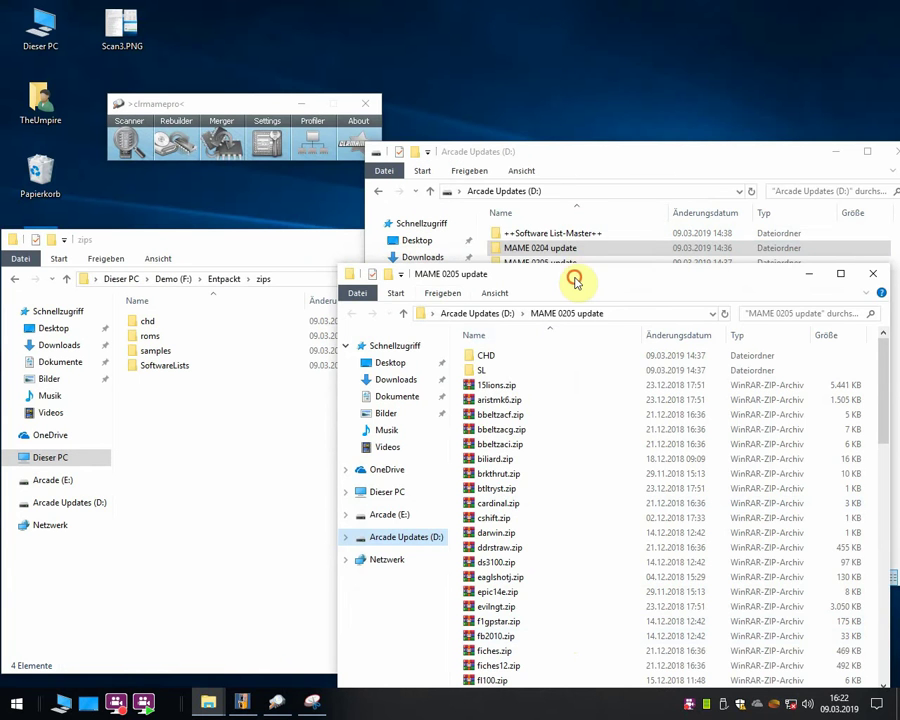
Copy the SL folder from MAME 0205 update into the SoftwareLists folder inside zips
drag(577, 275, 576, 283)
click(512, 376)
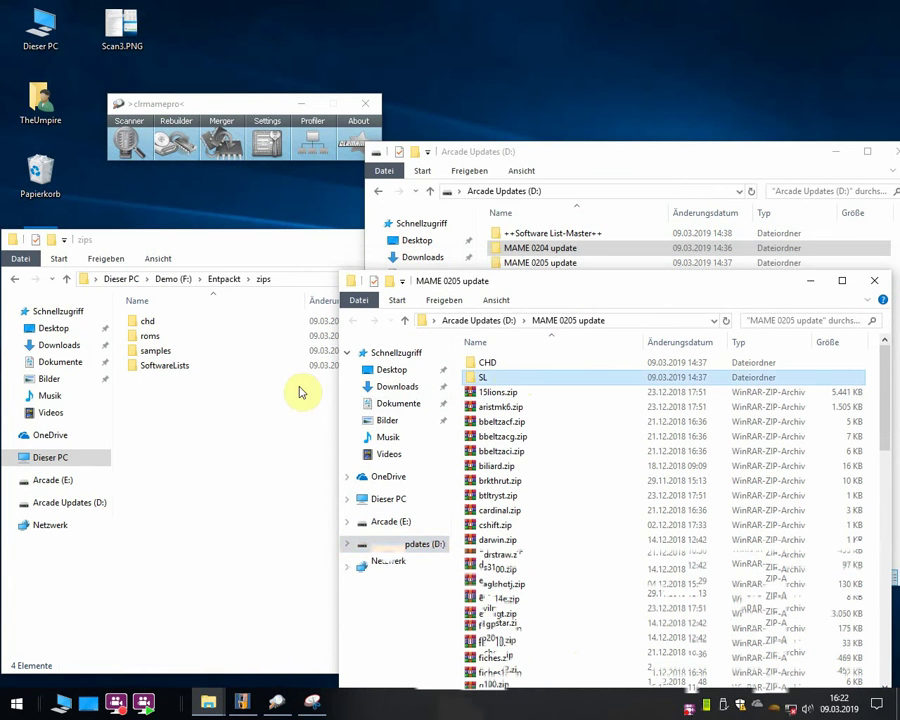
click(163, 369)
double_click(164, 370)
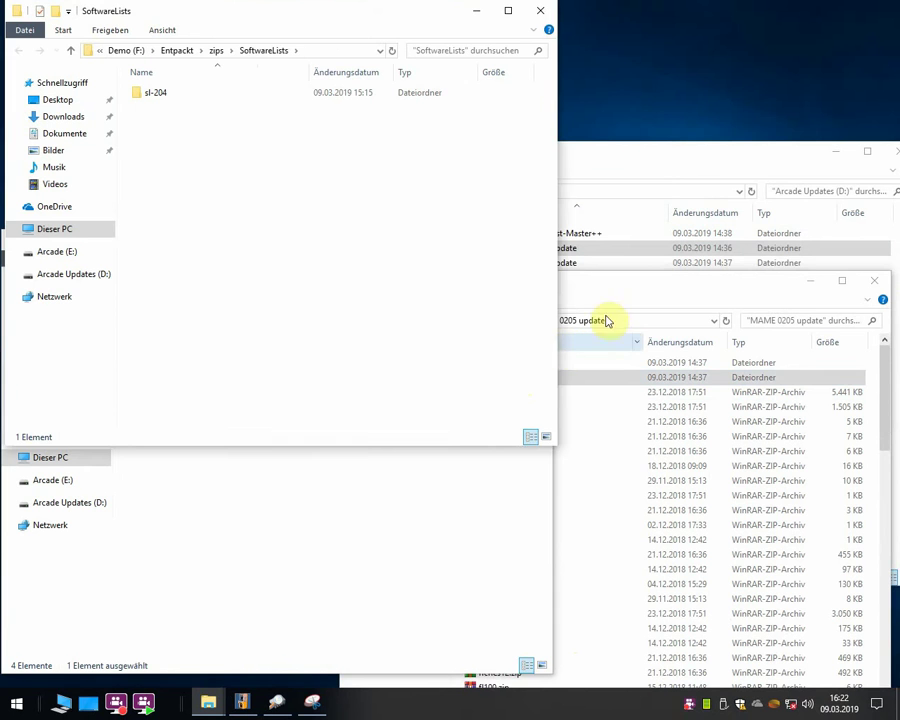
click(612, 286)
drag(487, 381, 231, 283)
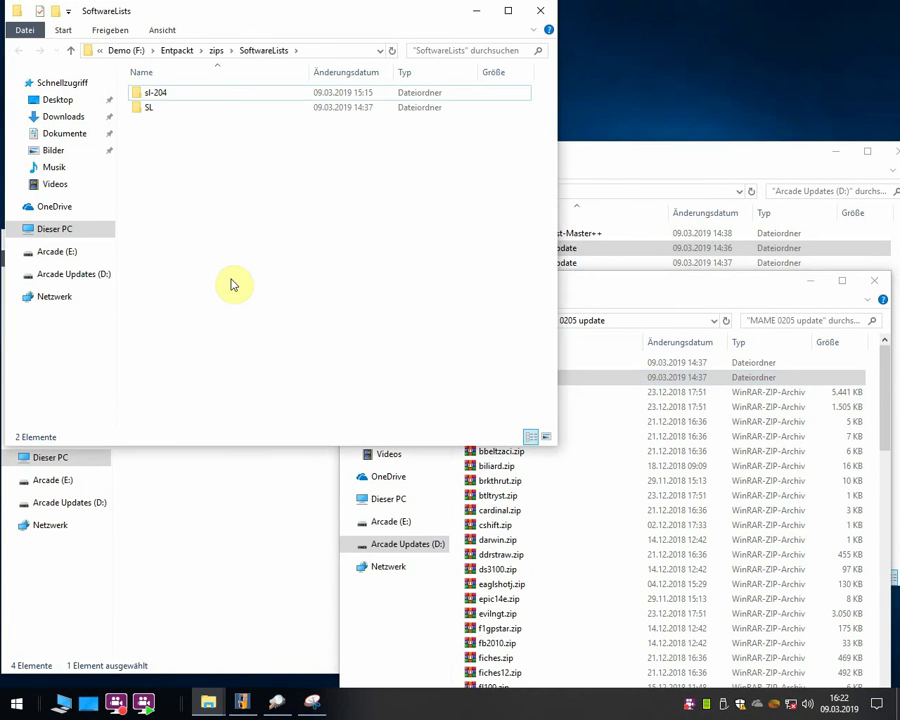
click(317, 251)
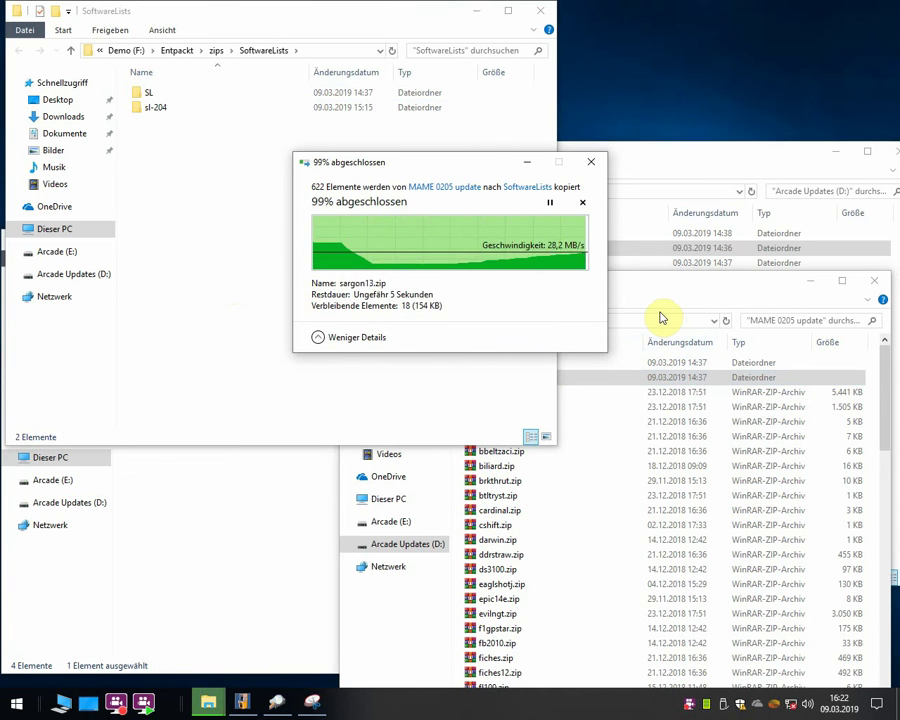
Rename the copied SL folder in SoftwareLists as sl-205
click(154, 96)
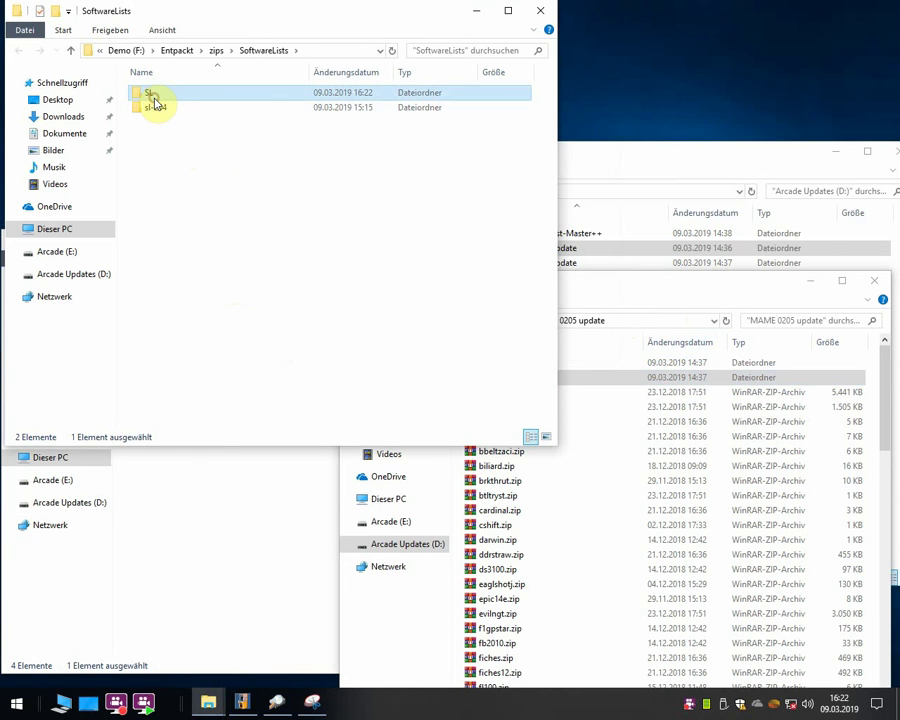
text(sl-)
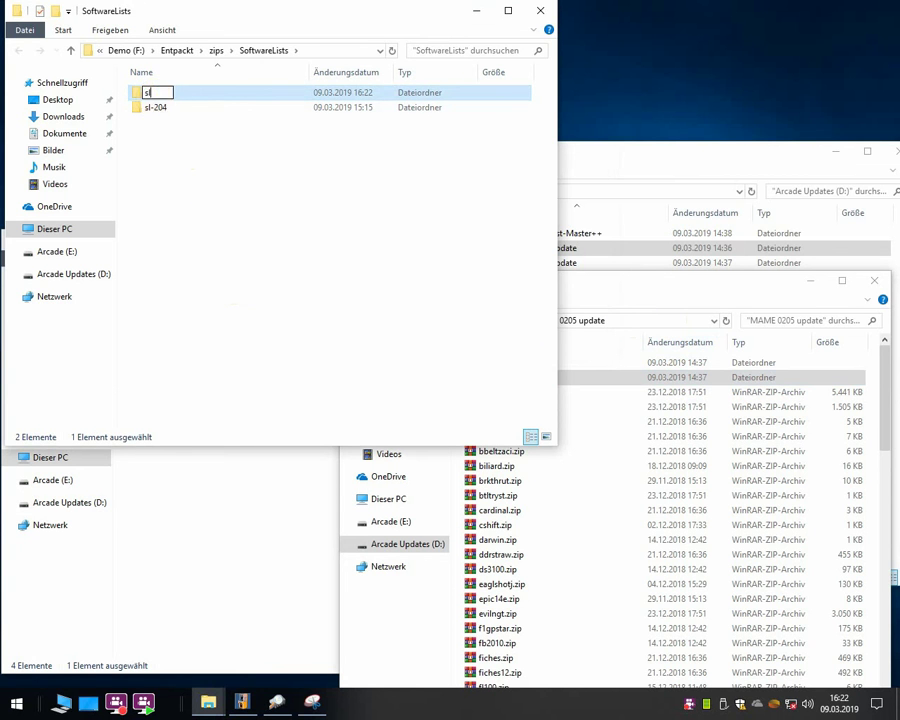
text(205)
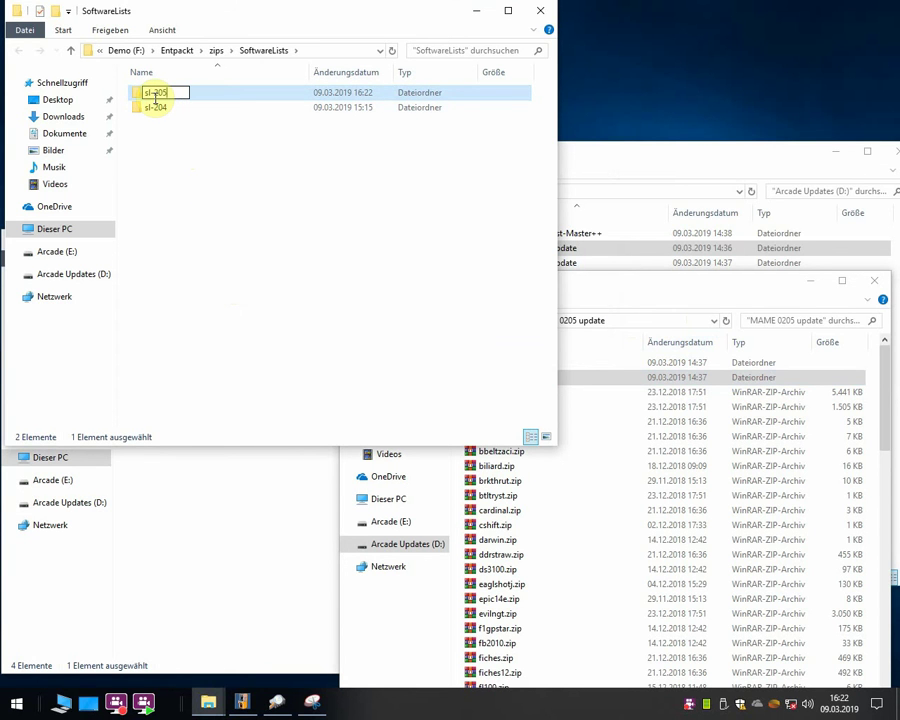
key(Return)
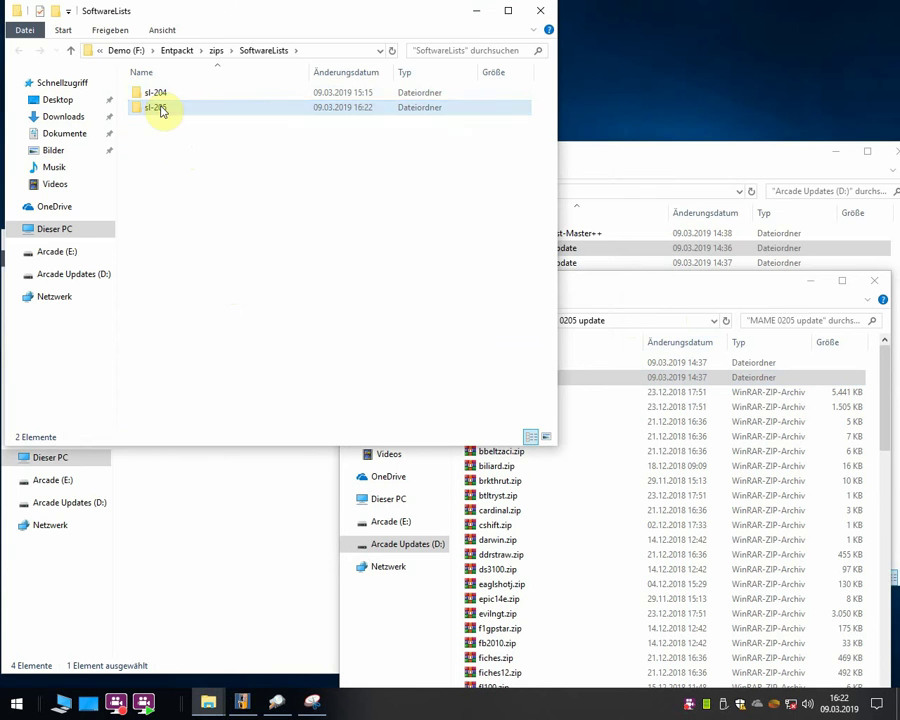
Look at the contents of sl-205, and close both its window and the SoftwareLists window
double_click(161, 108)
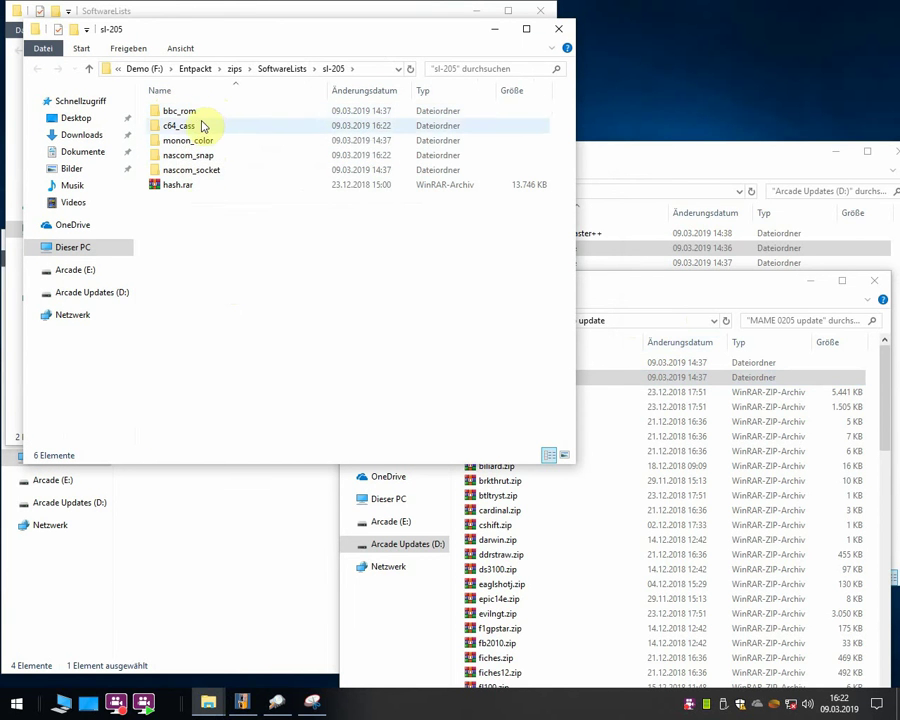
click(563, 31)
click(314, 232)
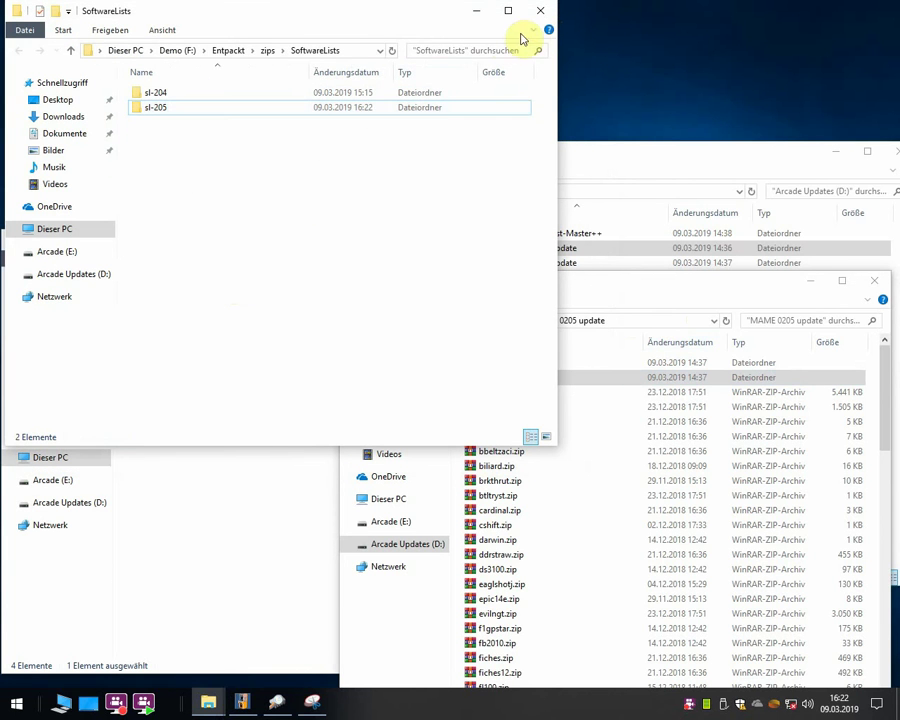
click(540, 20)
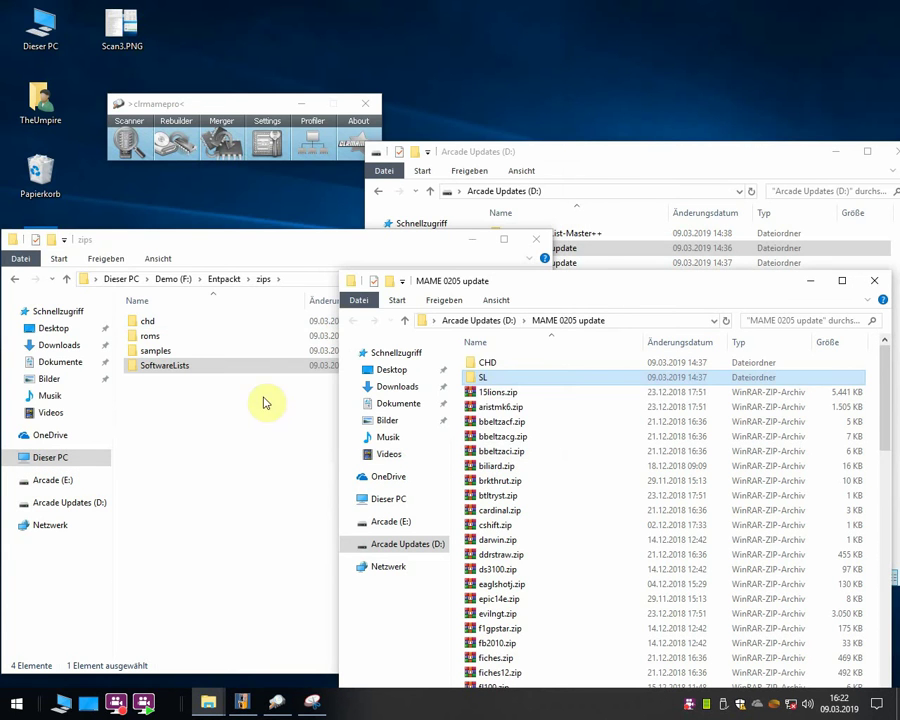
Switch to MAMEUI64 and show only the available machines
click(245, 701)
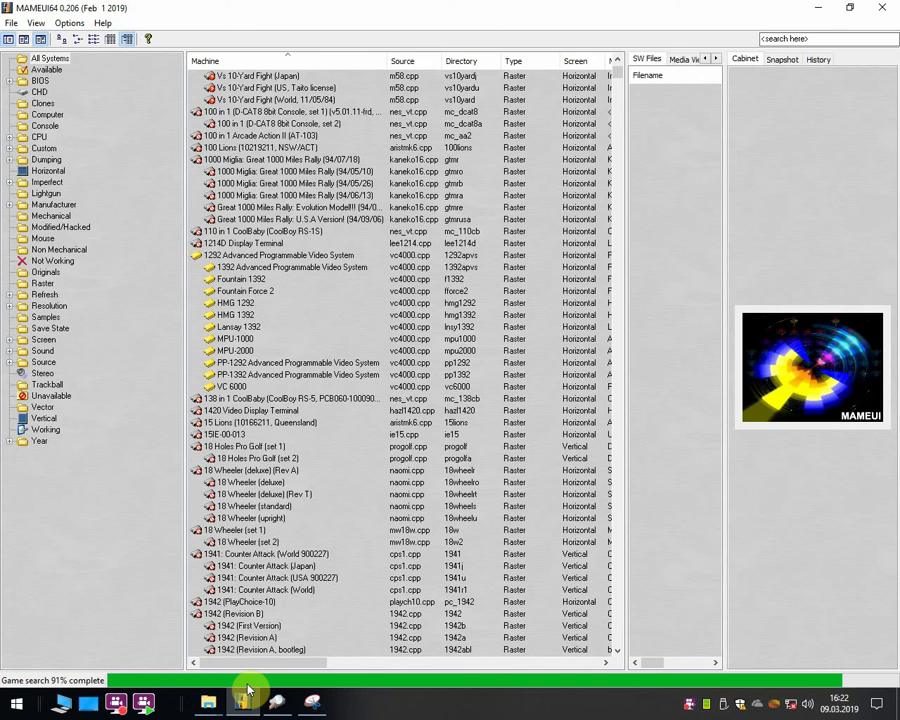
click(46, 69)
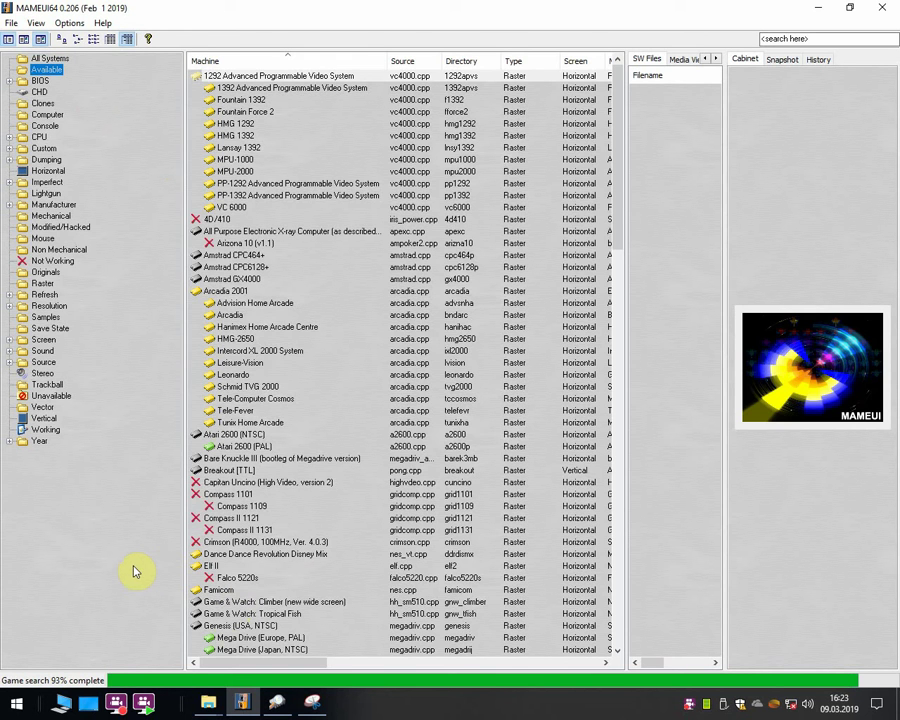
Close all open File Explorer windows and the extra program running beside MAMEUI64 and clrmamepro
mouse_move(284, 708)
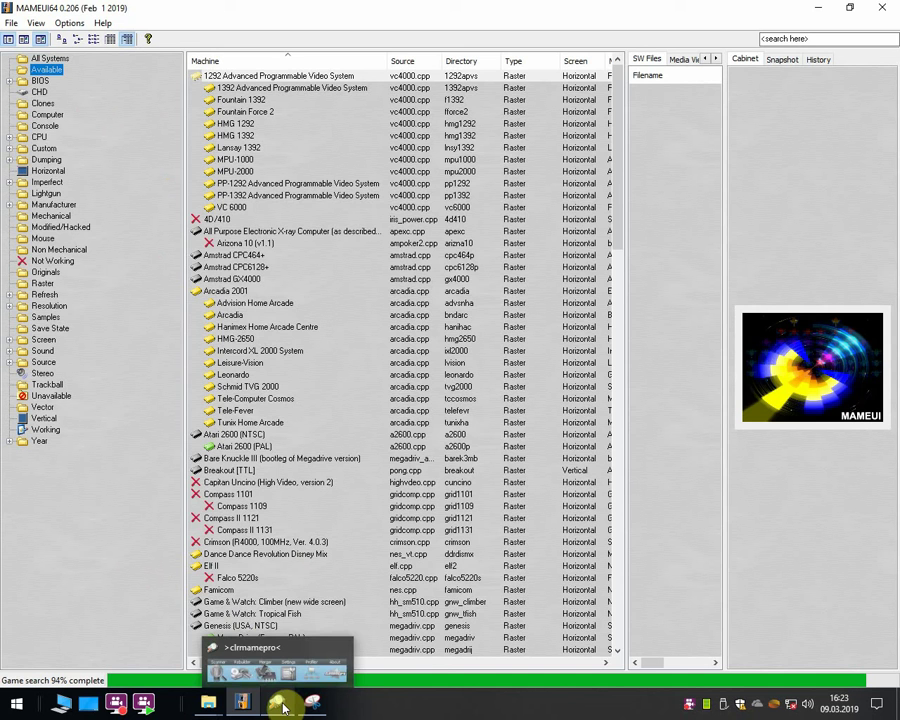
mouse_move(208, 703)
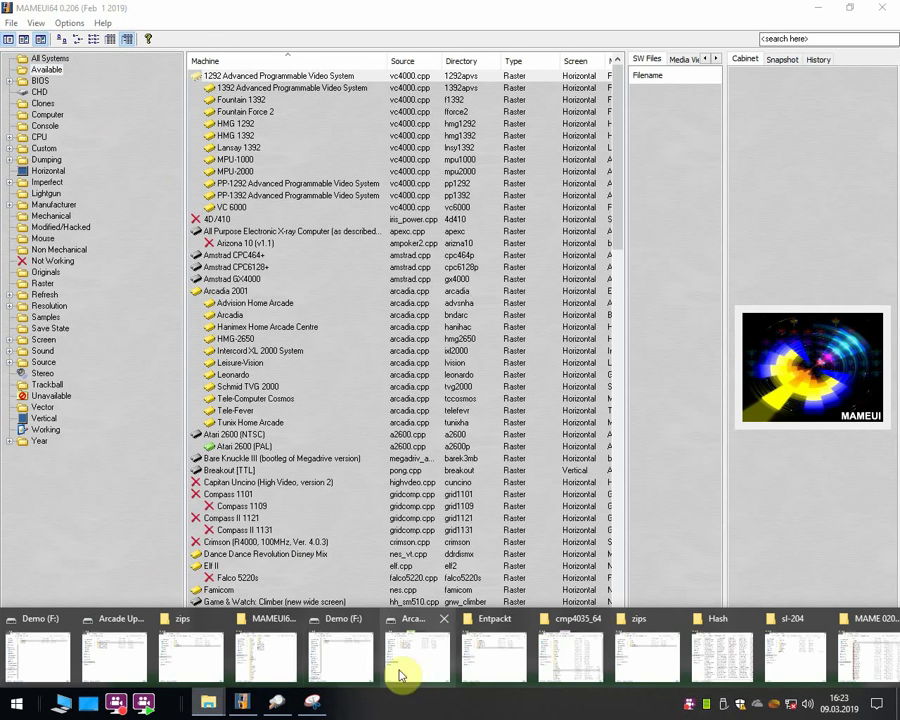
right_click(208, 703)
click(186, 666)
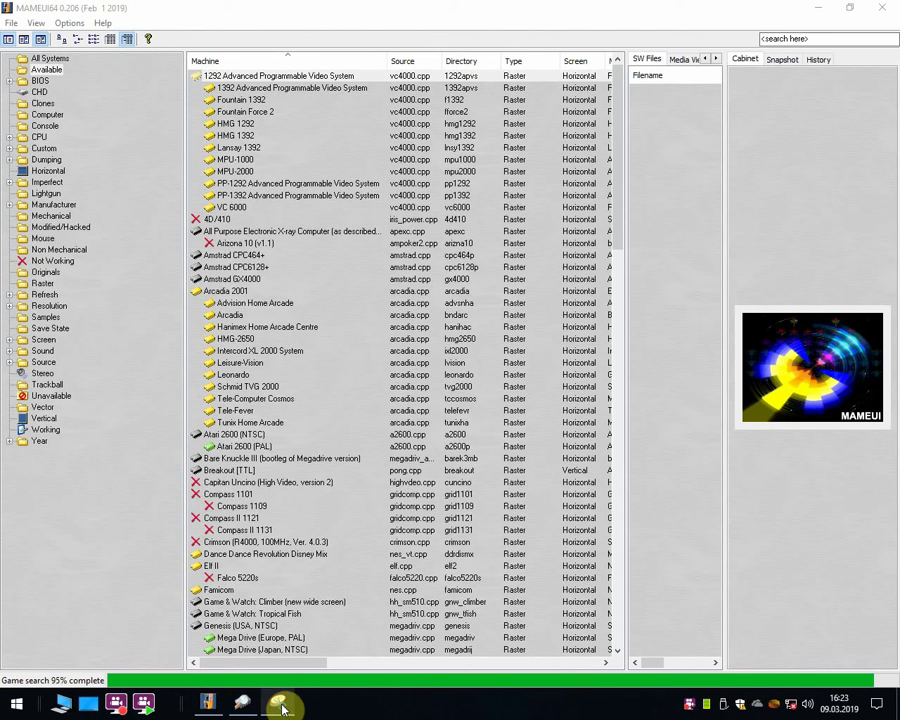
right_click(279, 703)
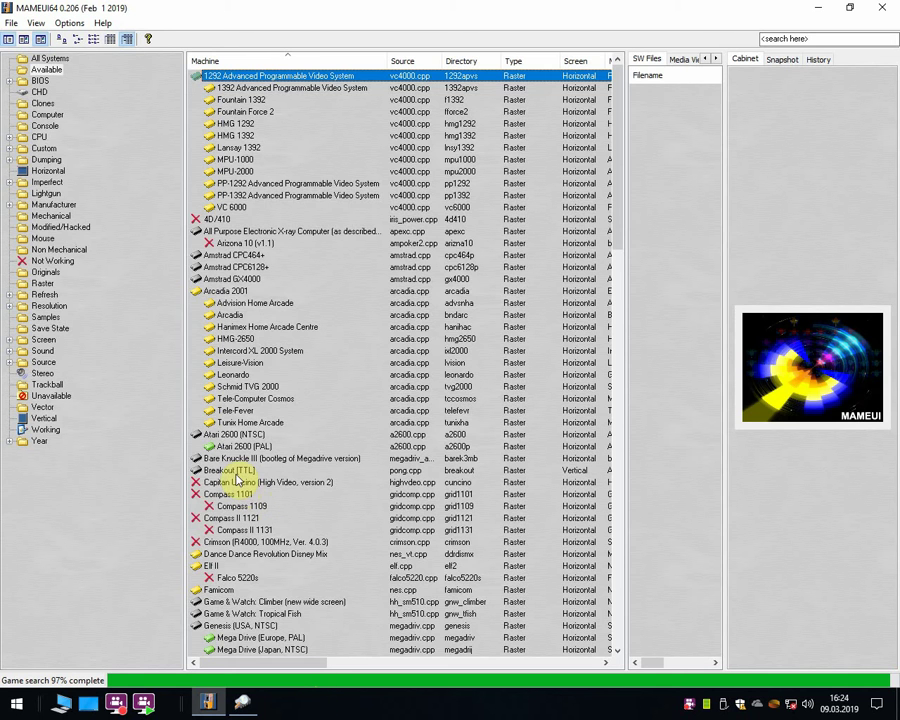
Examine the available machines list and the status of StrongARM Risc PC, Rowtron Television Computer System, SC-3000 and SC-3000H
scroll(237, 480, down, 1)
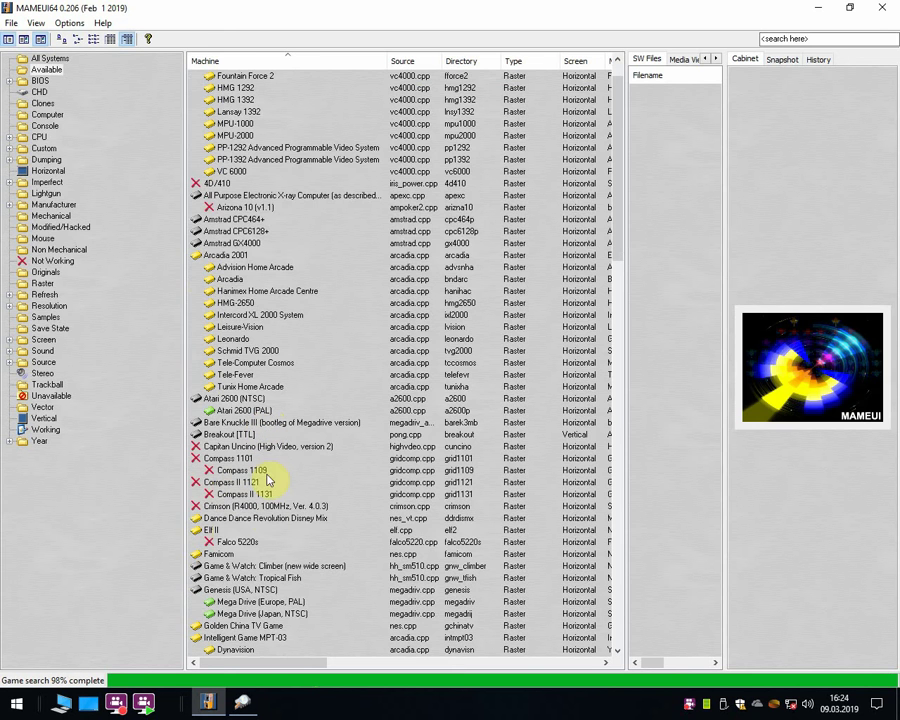
scroll(258, 597, down, 1)
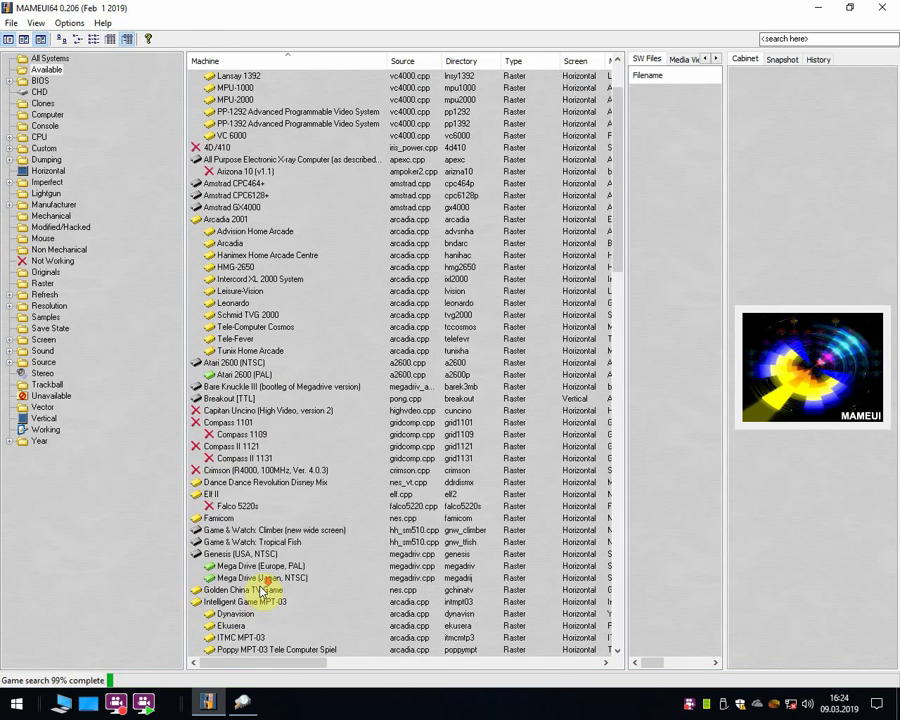
scroll(252, 592, down, 1)
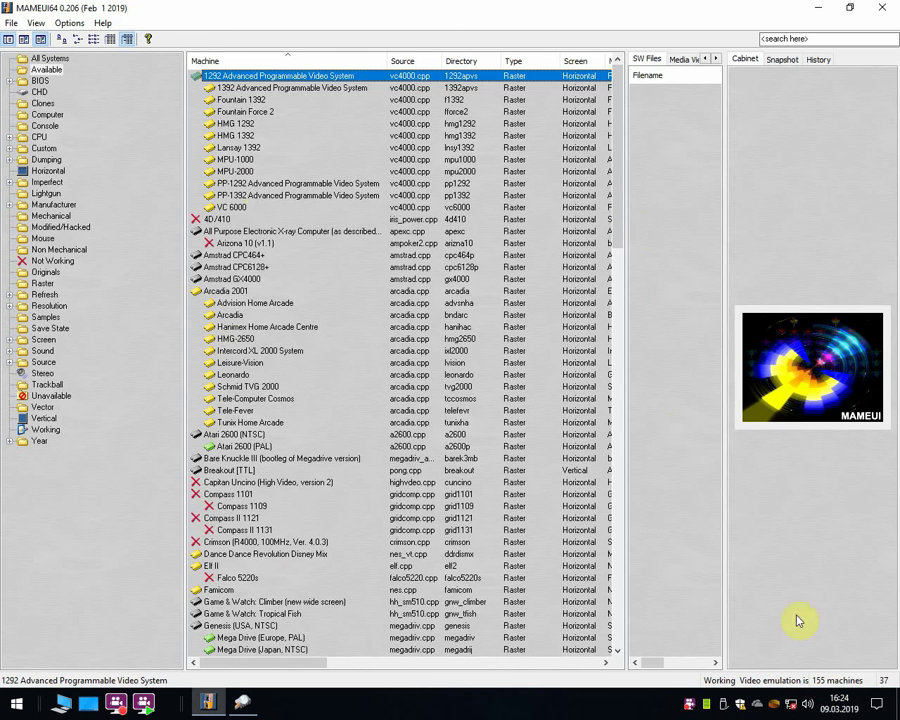
drag(623, 233, 622, 535)
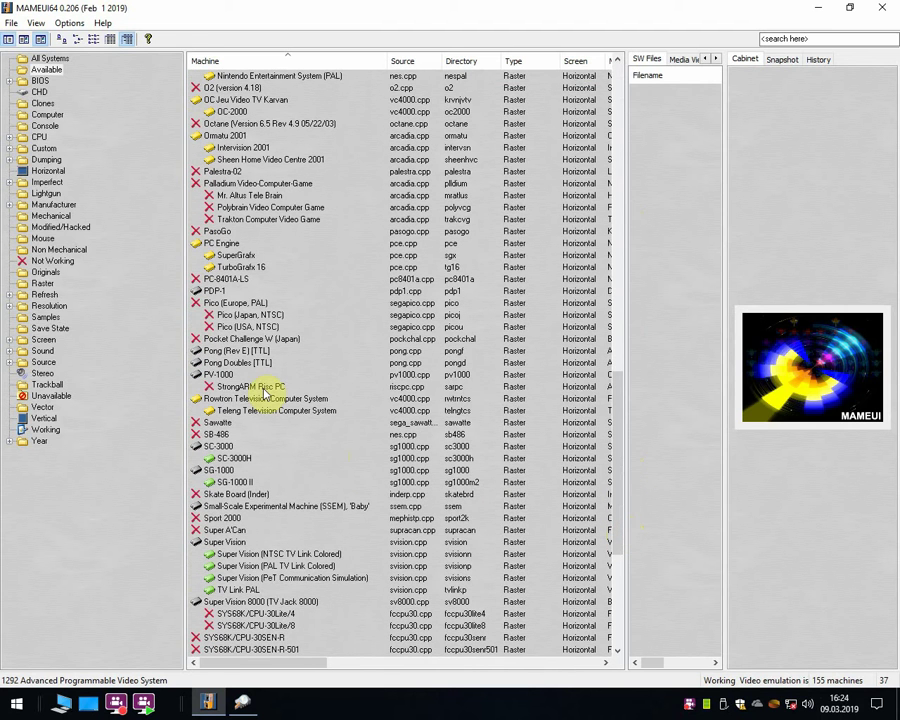
click(214, 388)
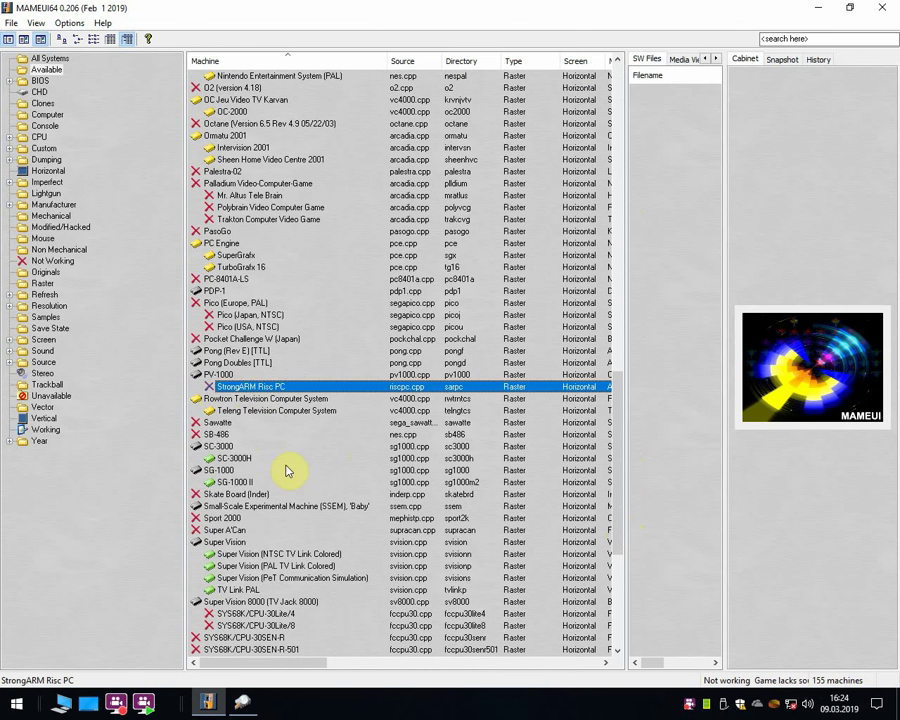
click(251, 400)
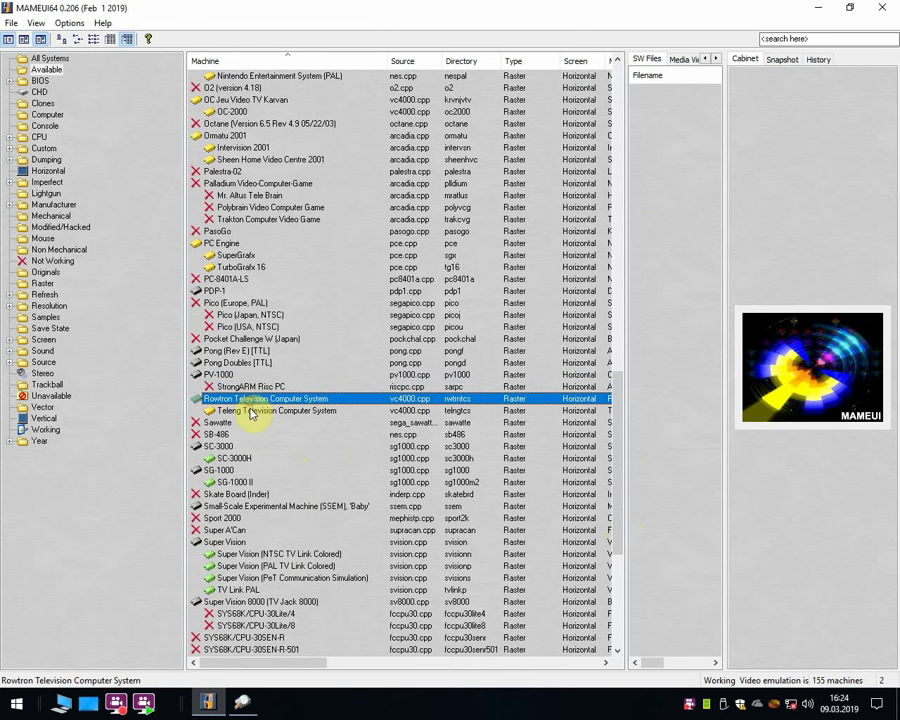
click(206, 448)
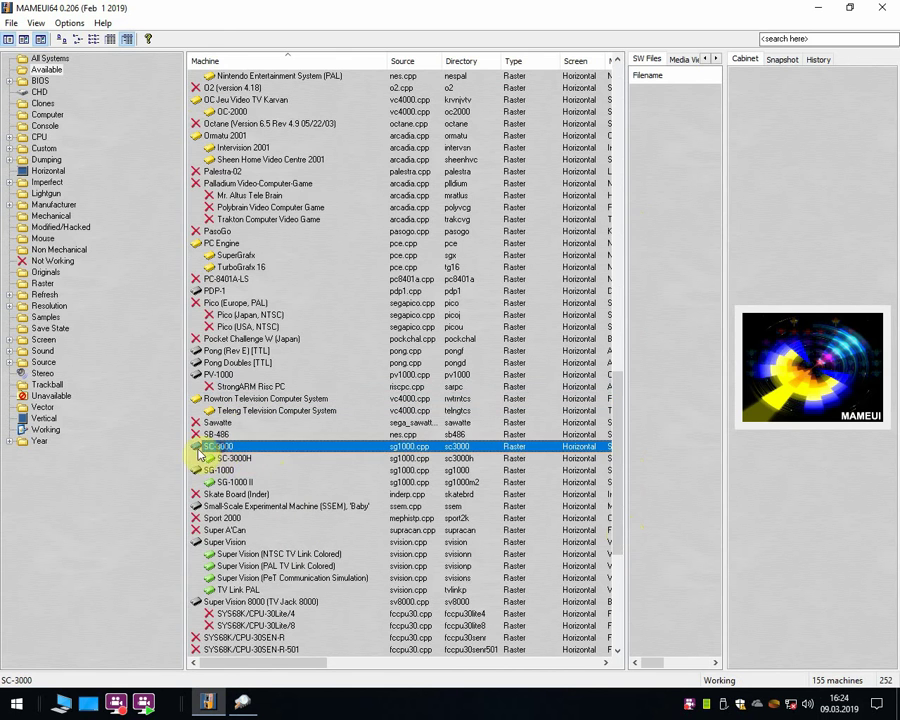
click(222, 458)
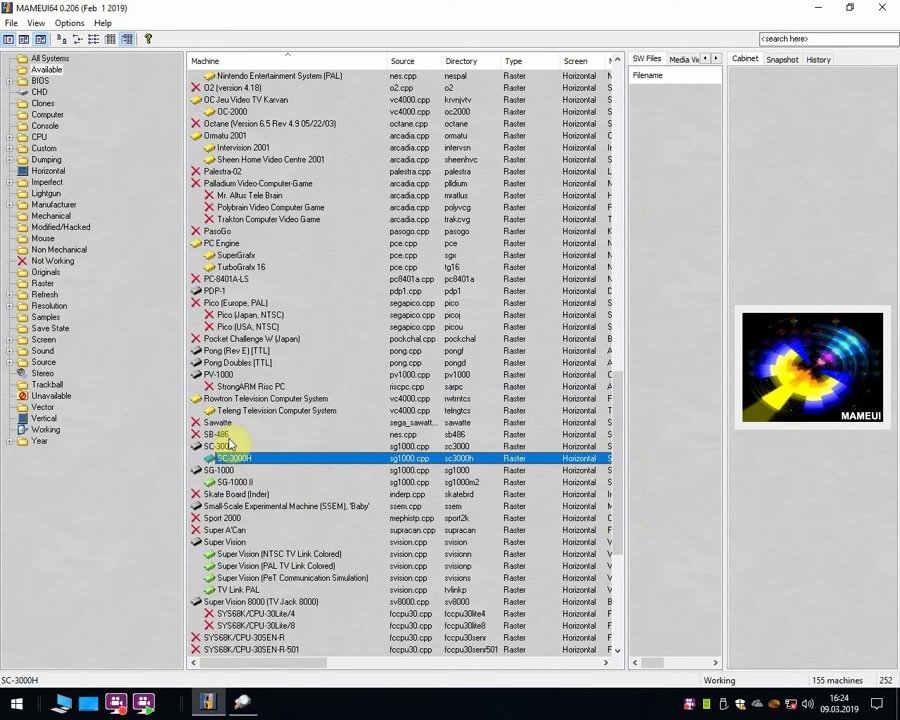
scroll(290, 515, down, 4)
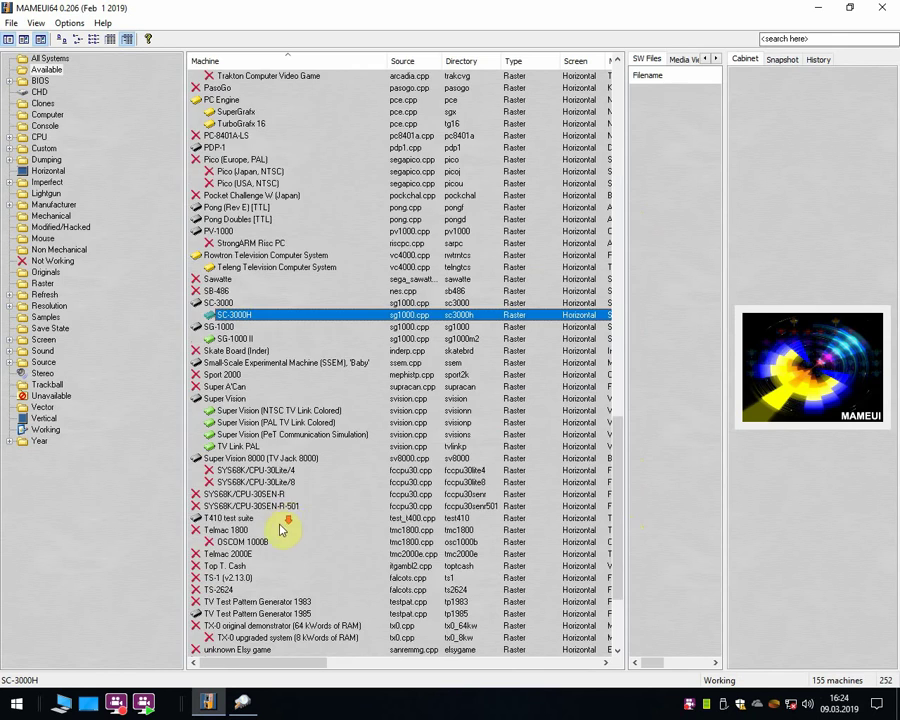
scroll(283, 530, down, 4)
scroll(277, 534, up, 17)
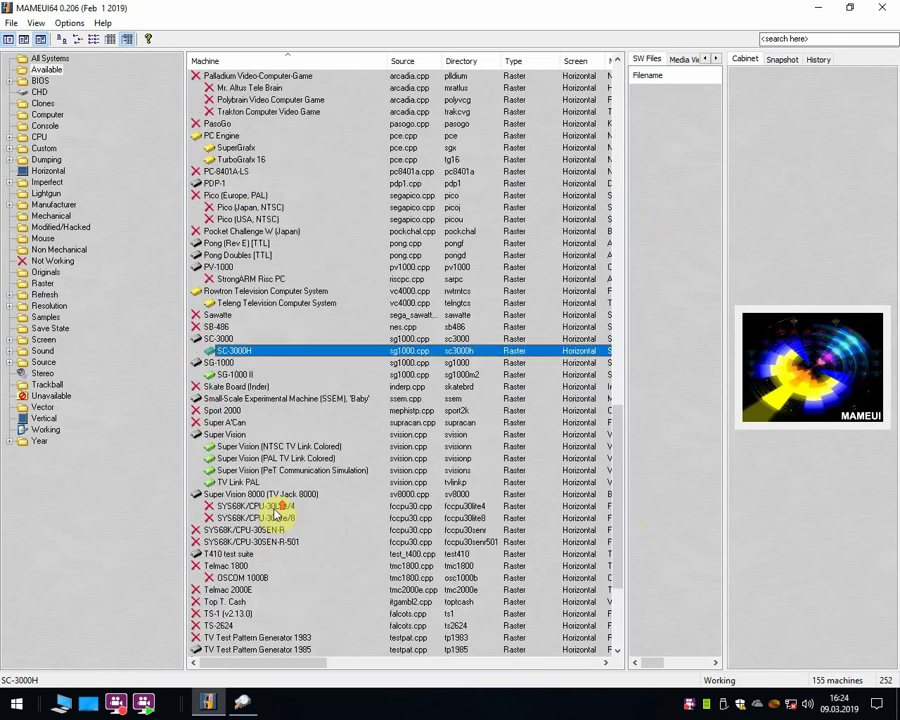
scroll(276, 513, up, 14)
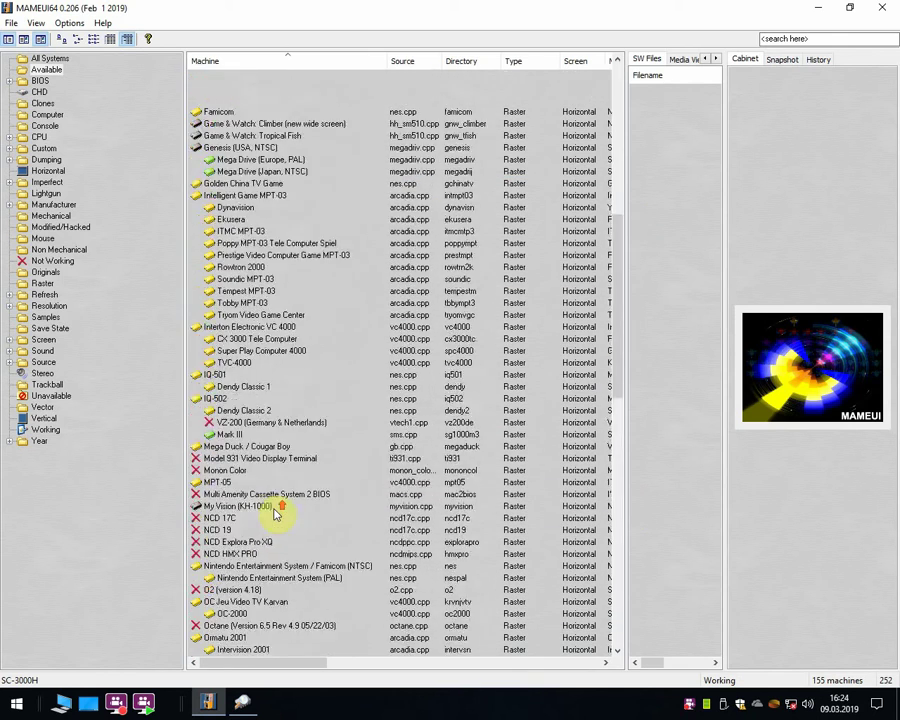
scroll(276, 515, up, 4)
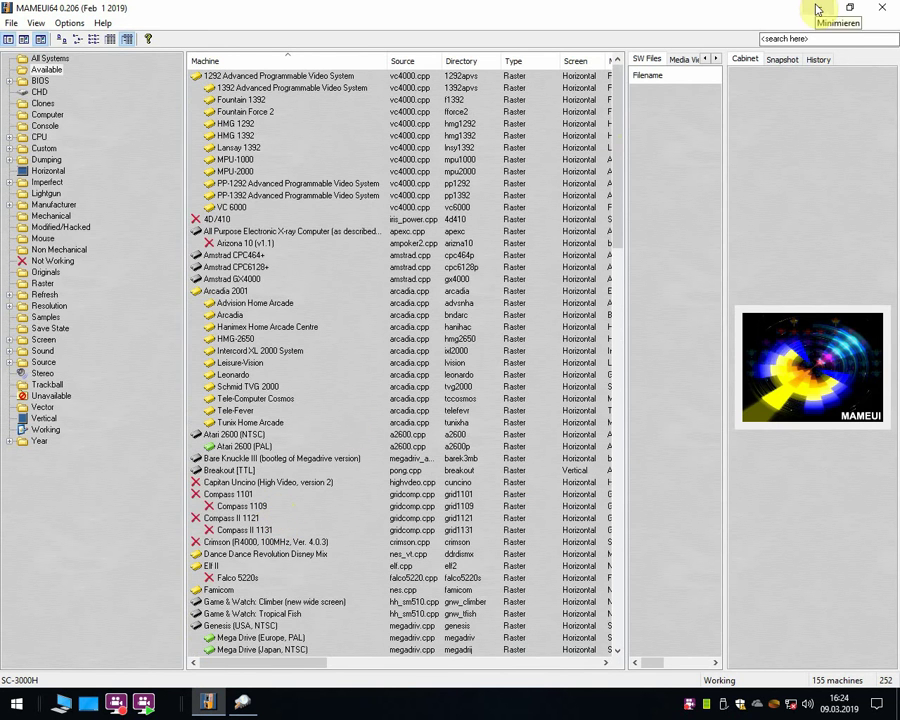
Minimize MAMEUI64 and move the clrmamepro window to the upper middle of the desktop
click(817, 9)
click(255, 107)
drag(255, 107, 411, 90)
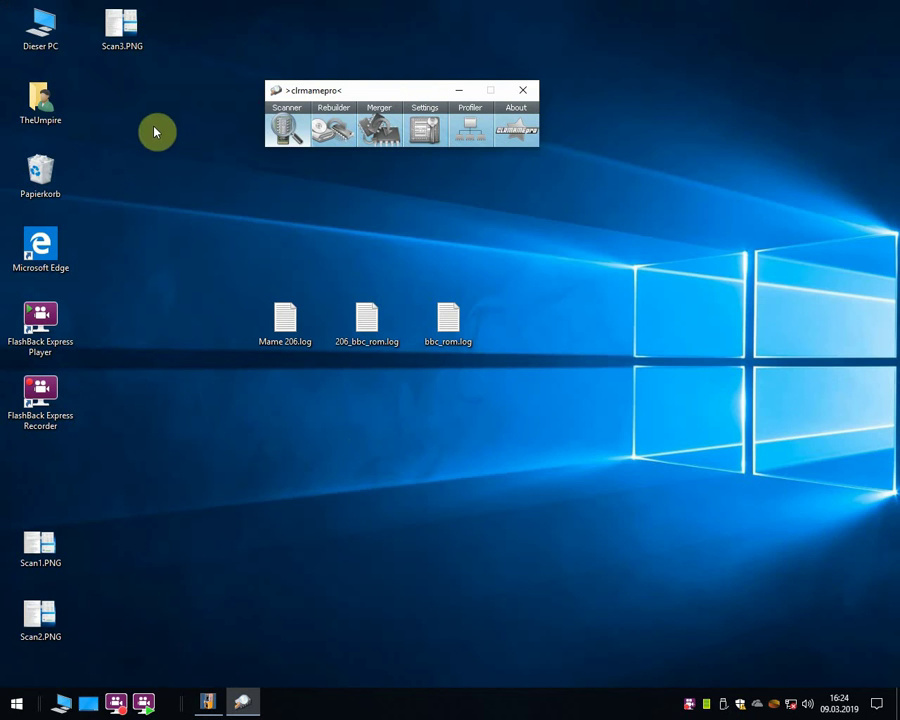
Open the Arcade Updates (D:) drive in its own File Explorer window, close the Dieser PC window and move the drive window aside
key(super+e)
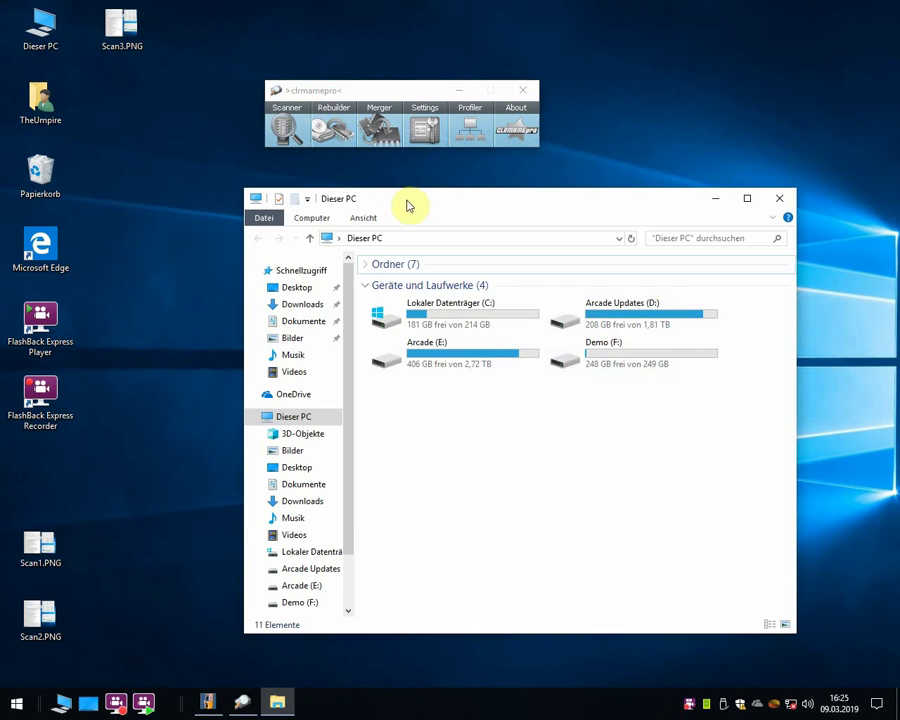
double_click(620, 318)
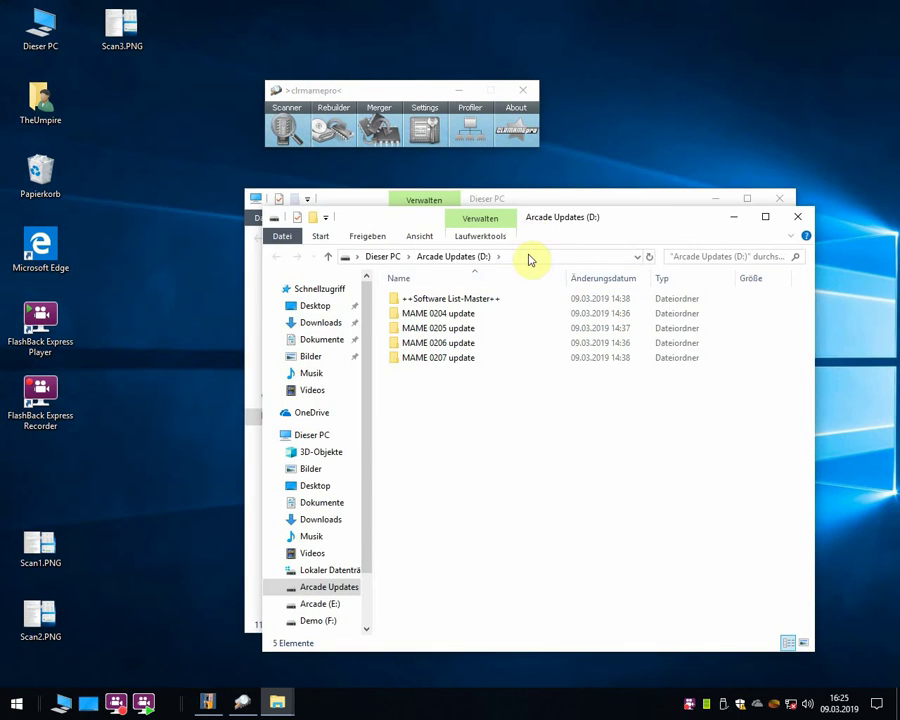
click(779, 198)
drag(594, 222, 717, 225)
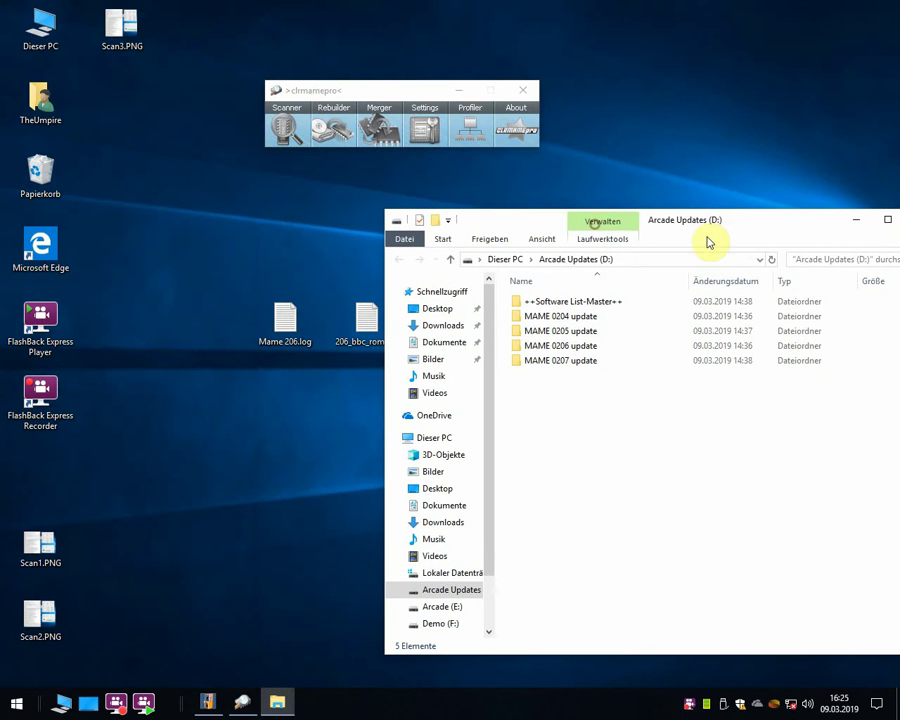
Copy the masmario and wontame folders from CHD in MAME 0205 update into Entpackt\zips\chd on Demo (F:)
click(597, 337)
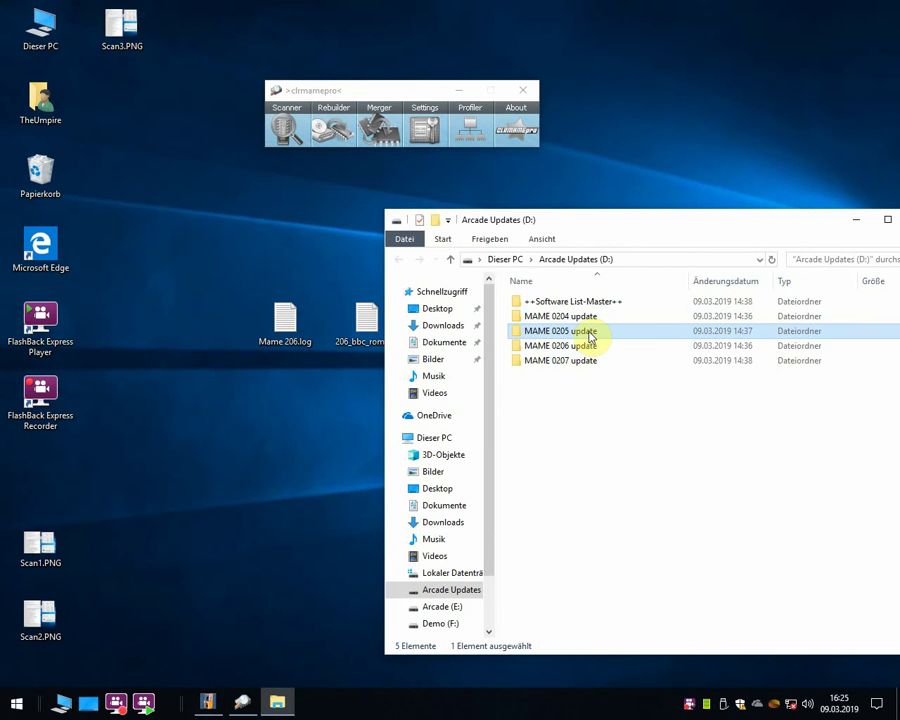
double_click(590, 337)
click(155, 96)
double_click(155, 96)
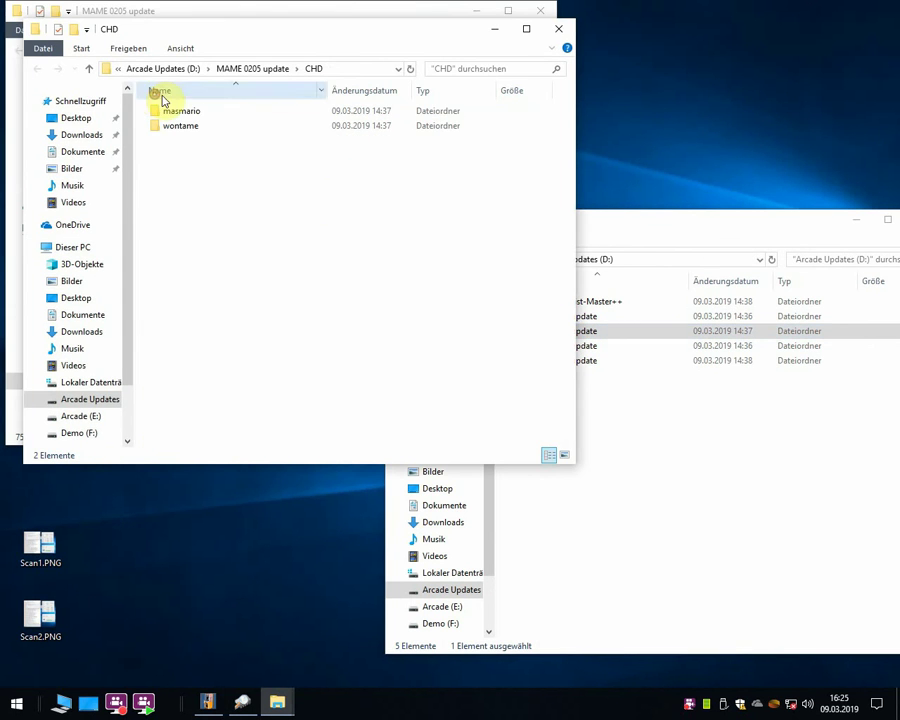
drag(242, 186, 201, 122)
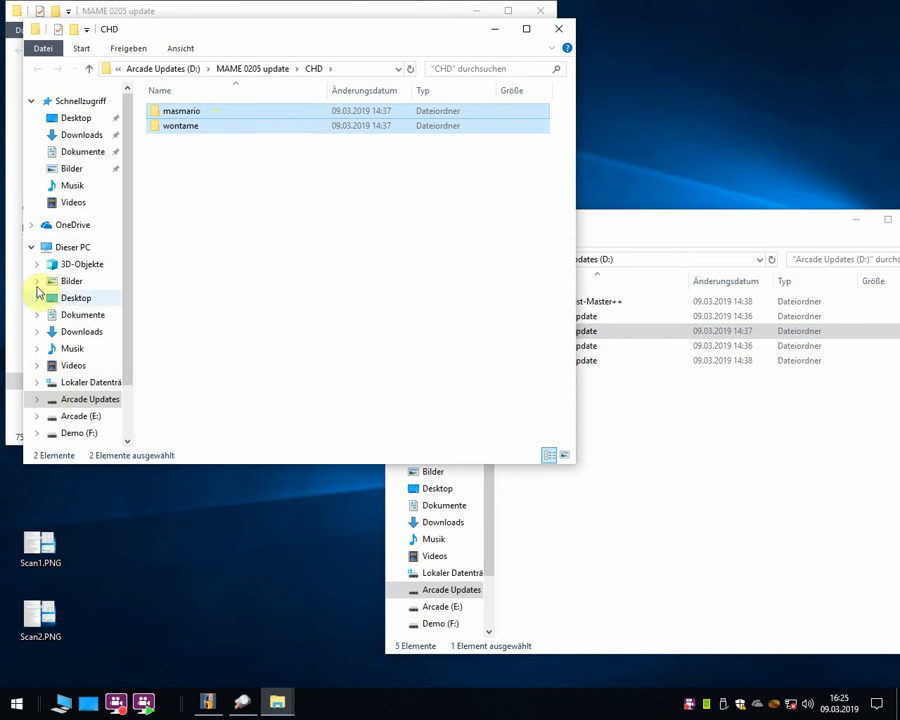
click(82, 432)
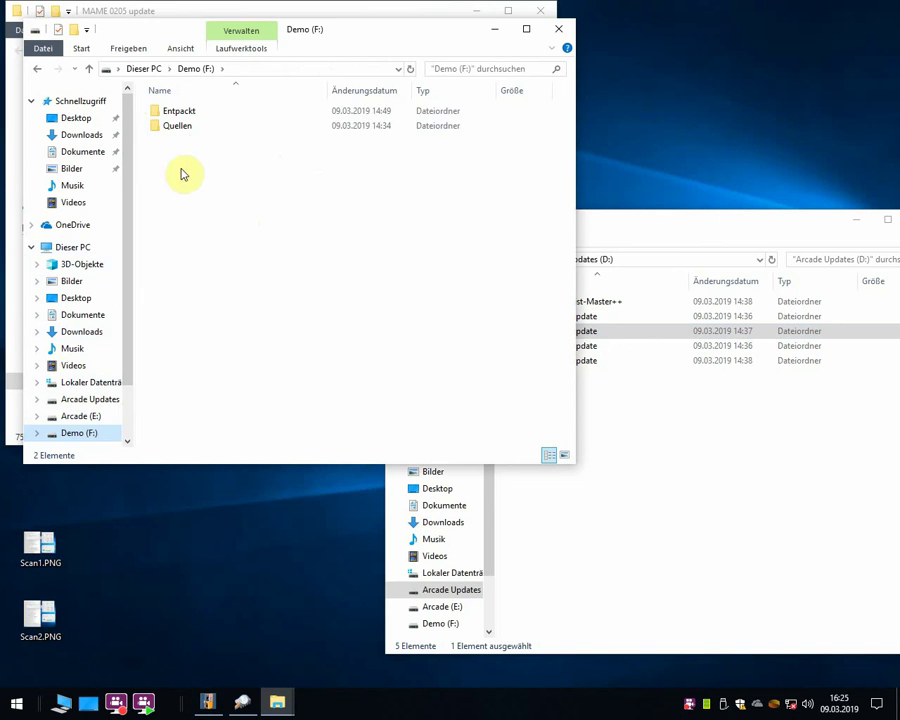
double_click(178, 111)
double_click(190, 190)
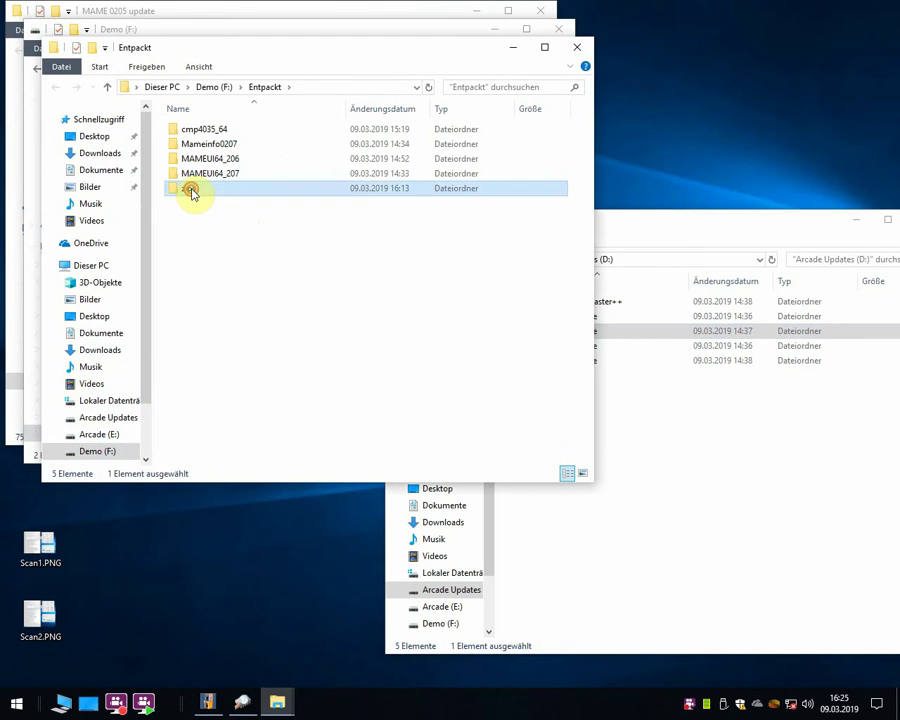
double_click(206, 149)
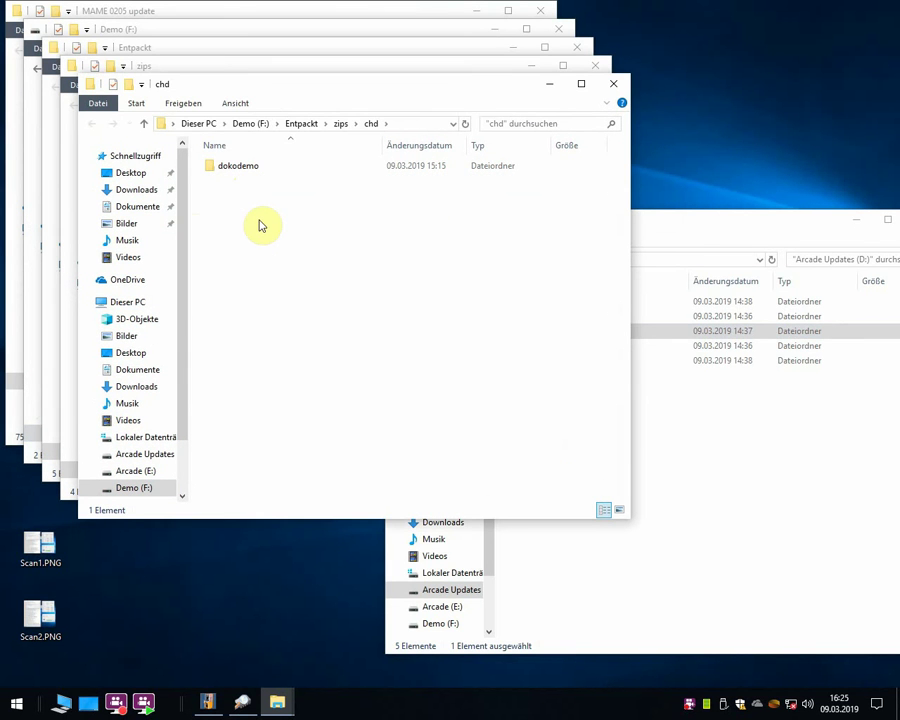
key(ctrl+v)
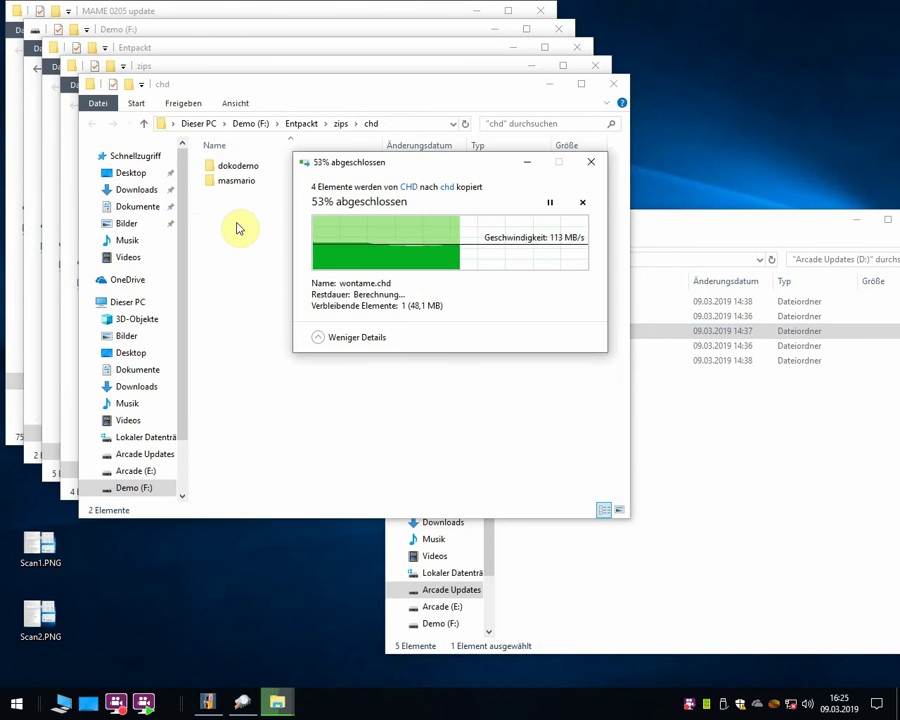
click(250, 228)
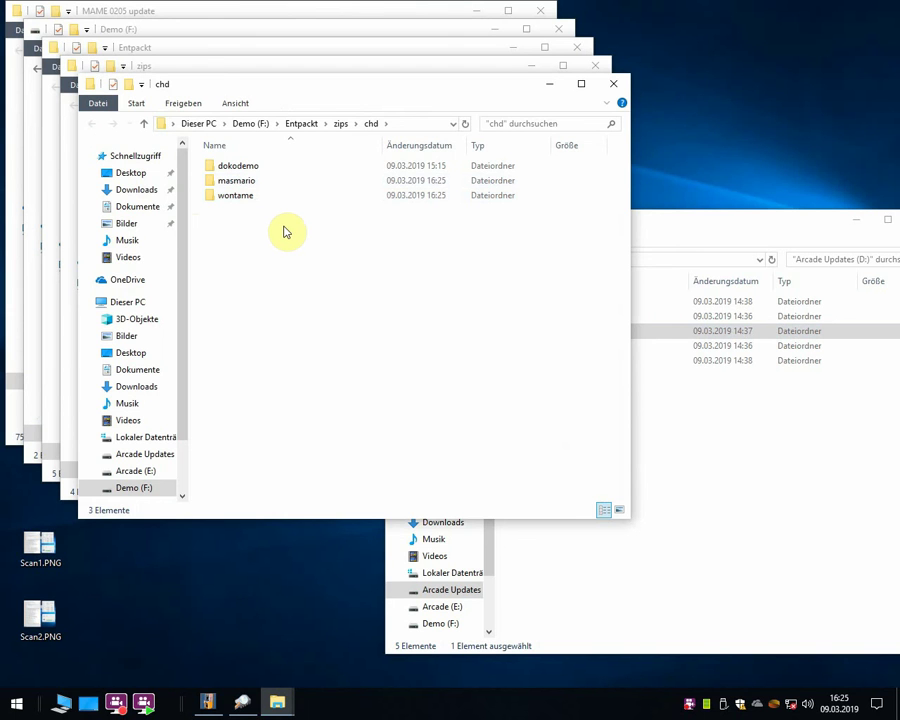
Copy wontame.chd out of the wontame folder into its parent folder chd
double_click(242, 196)
click(253, 185)
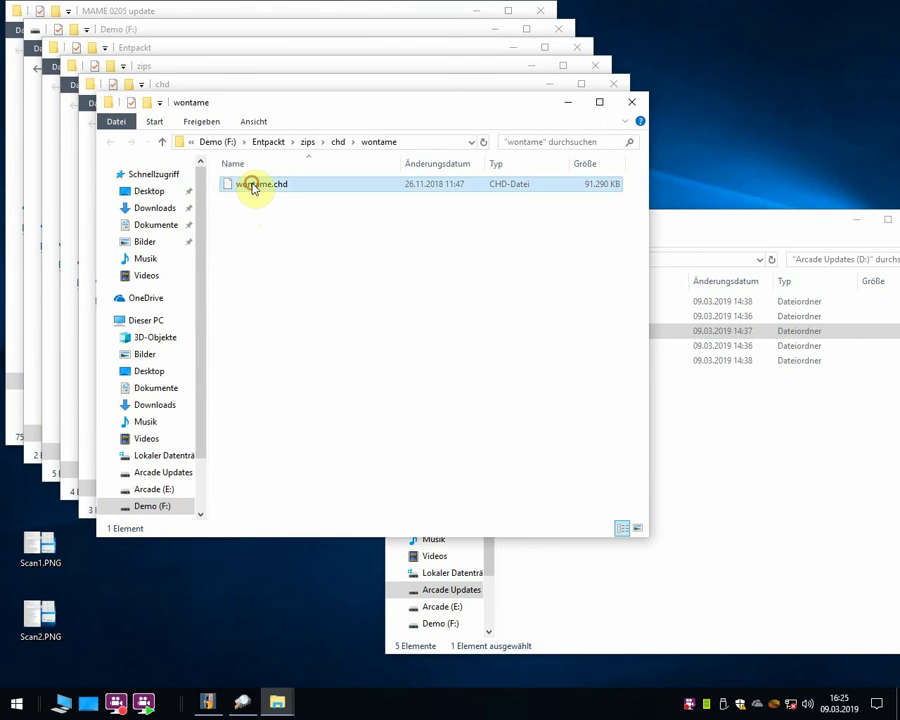
key(alt+Tab)
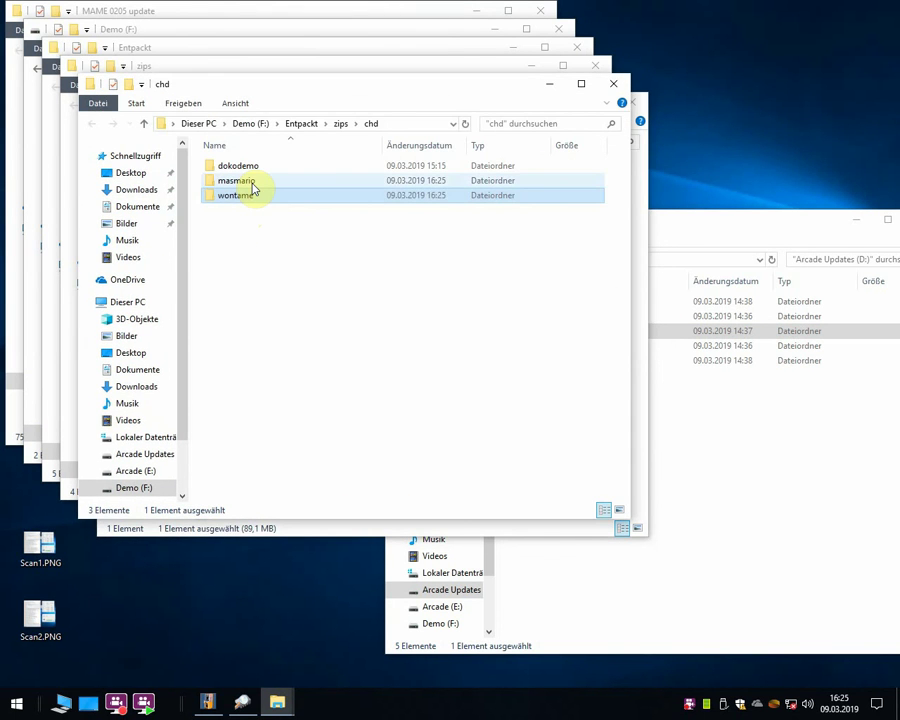
key(ctrl+v)
Rename the copied file in chd as wontame_2.chd and close the chd window
key(F2)
key(Right)
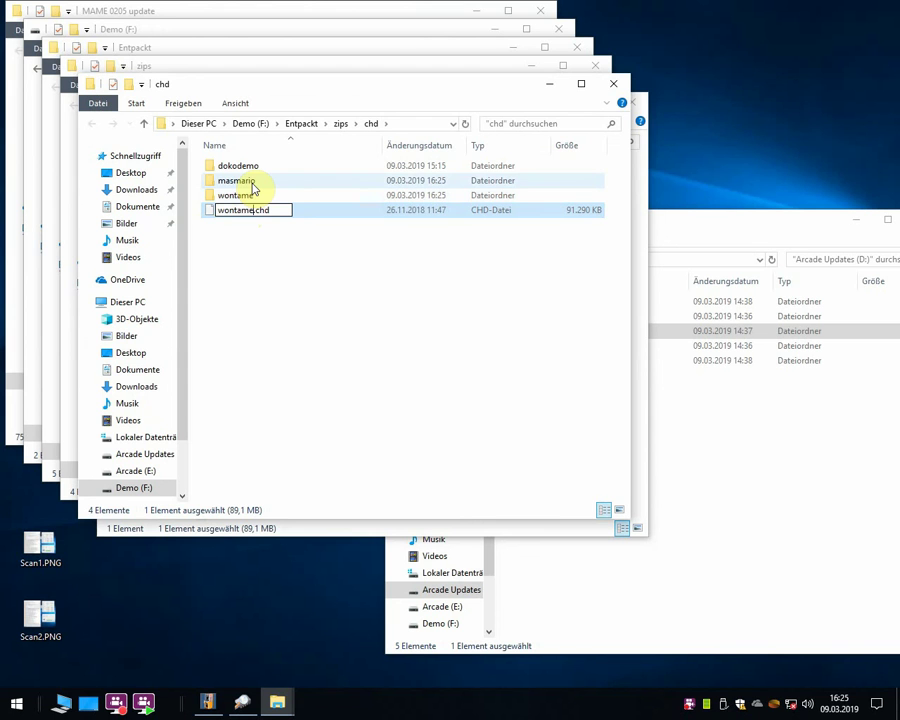
text(_2)
click(420, 260)
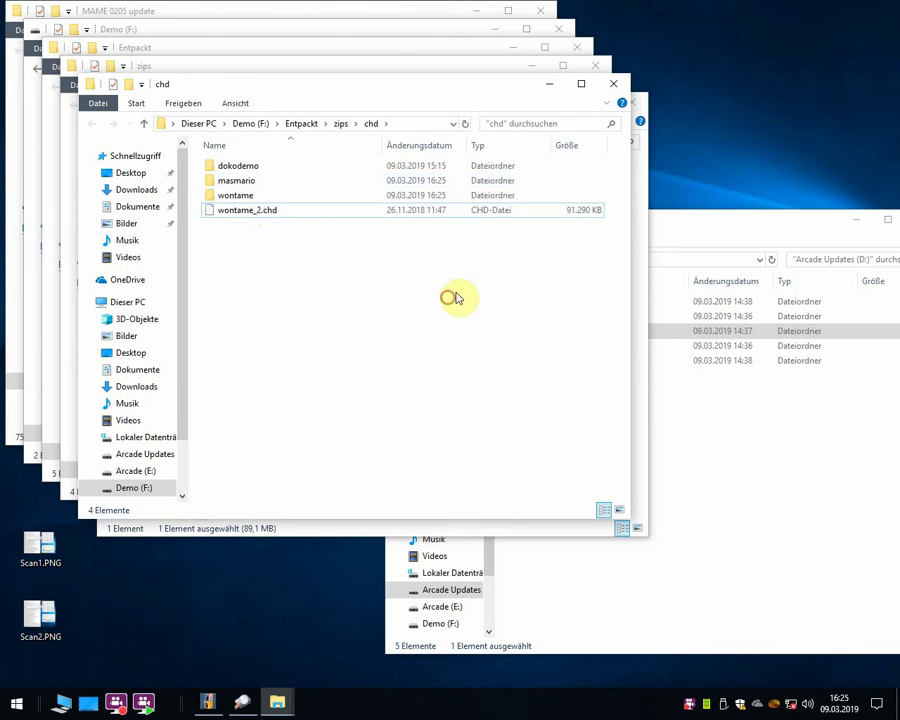
click(613, 84)
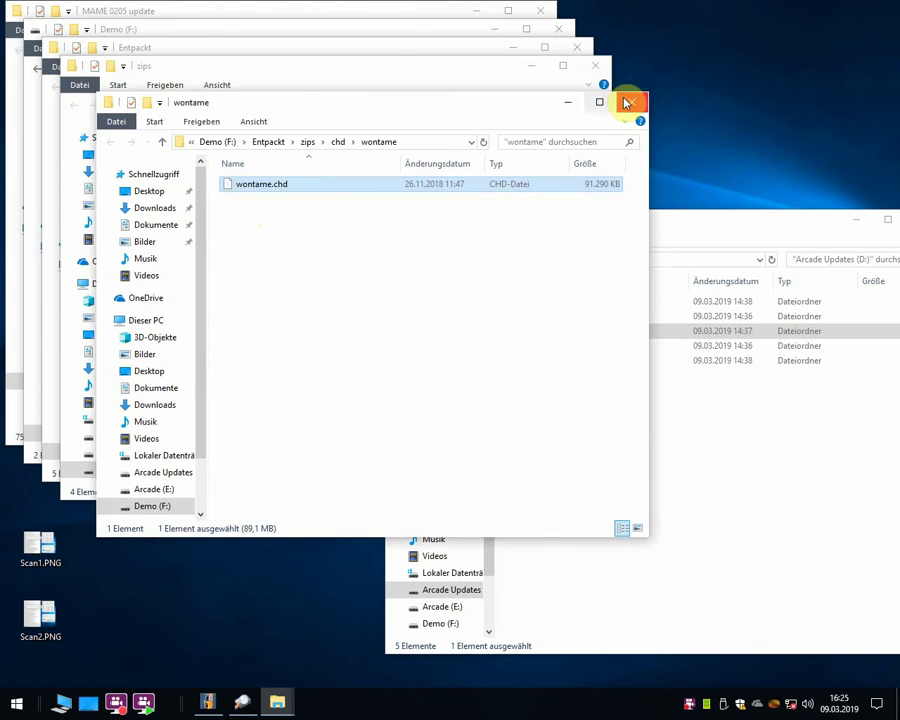
Close the wontame window, bring the MAME 0205 update folder from Arcade Updates (D:) forward and move it beside the zips window
click(630, 101)
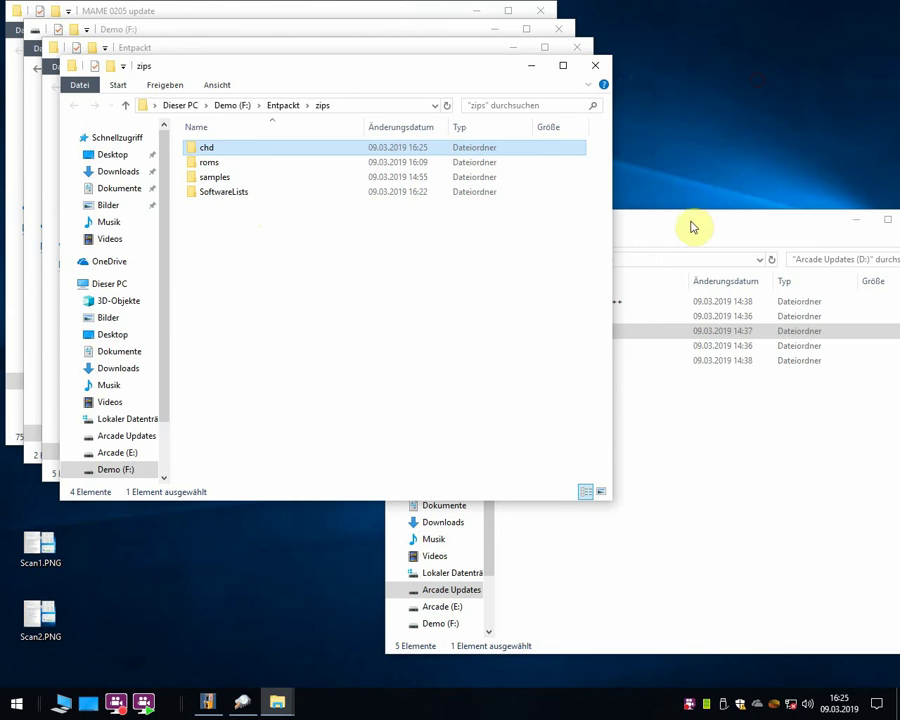
click(695, 224)
double_click(580, 333)
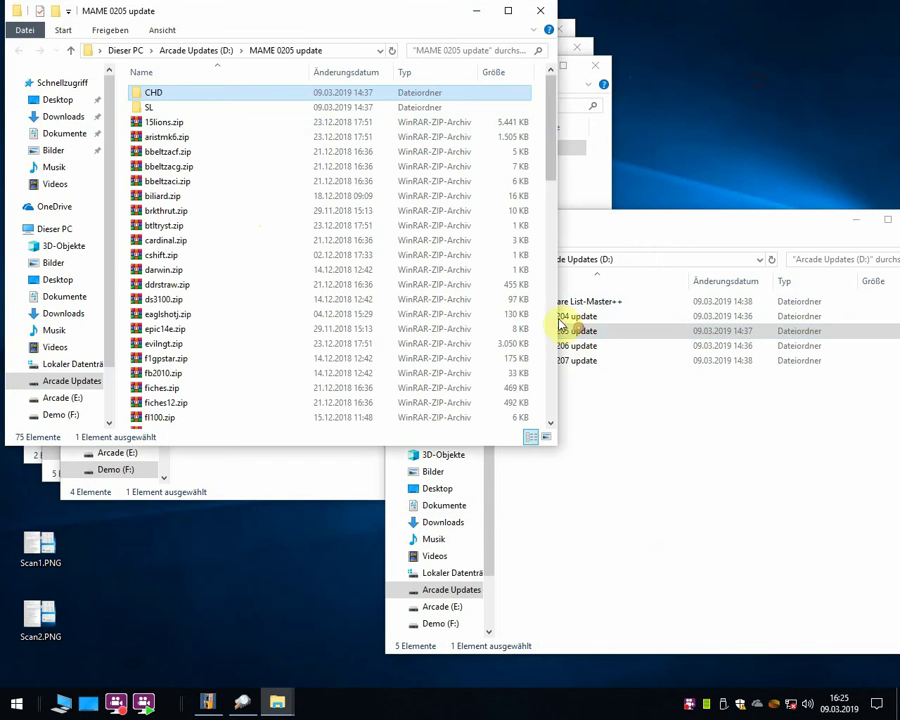
drag(271, 22, 585, 92)
Examine the ROM archives in MAME 0205 update, selecting all from 15lions.zip to z80ne.zip and looking through the list
click(477, 192)
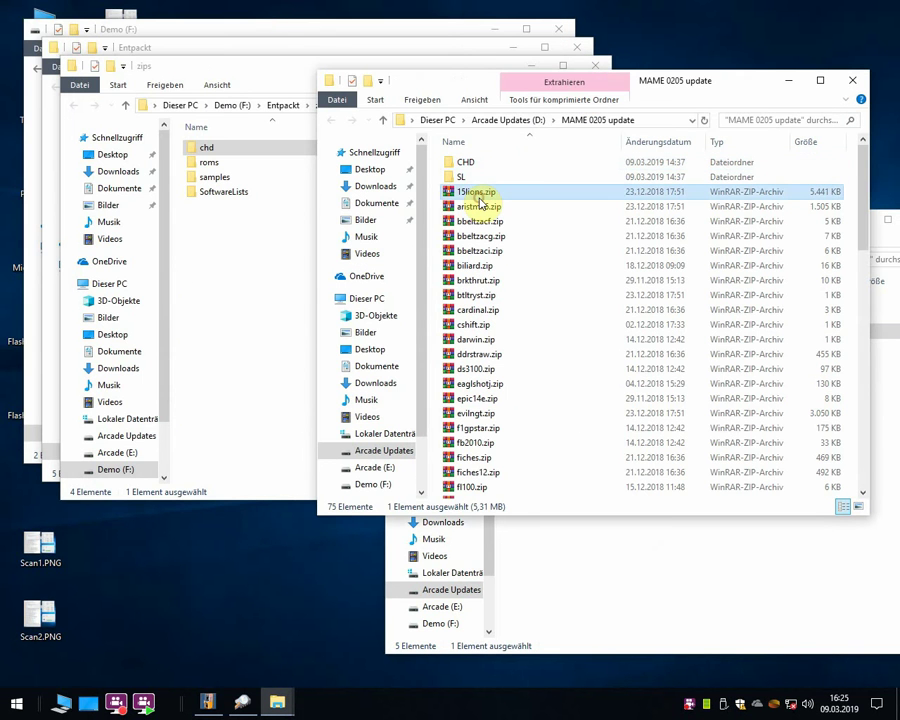
key(shift+Page_Down)
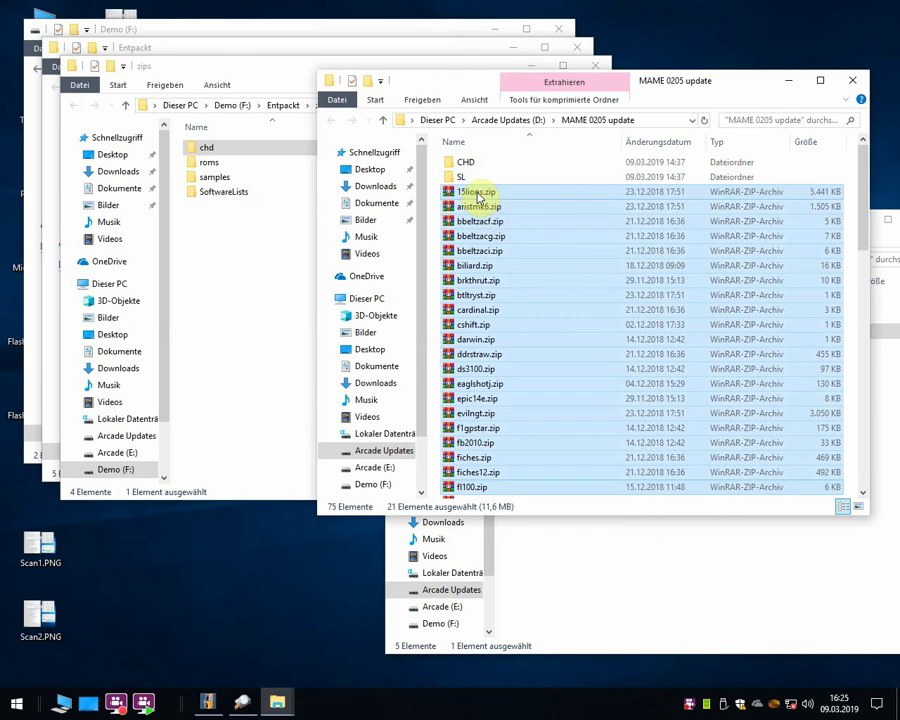
scroll(497, 268, down, 7)
scroll(497, 262, up, 7)
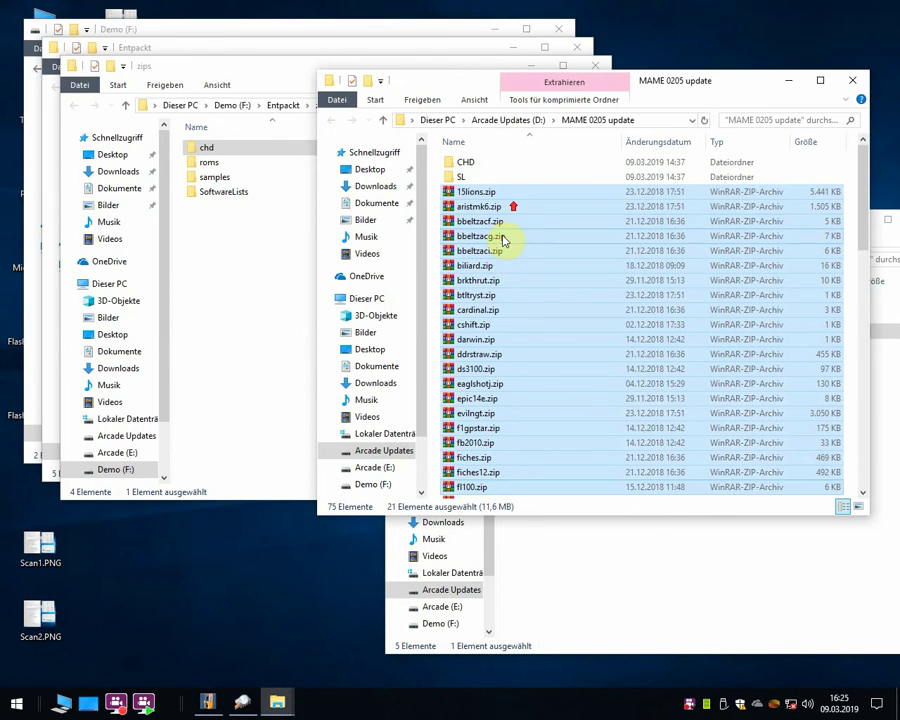
key(shift+End)
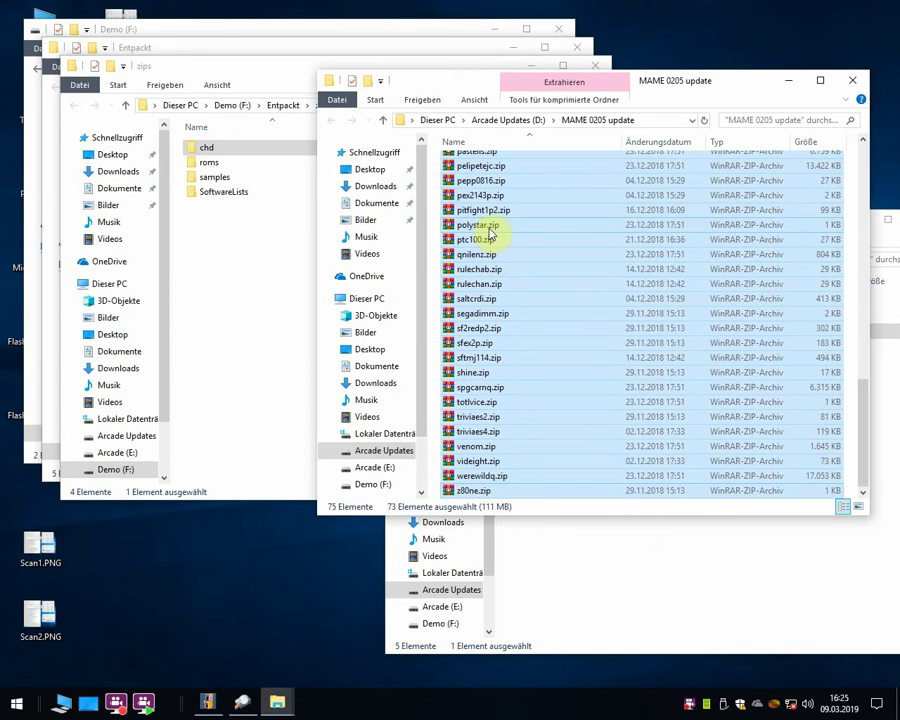
drag(737, 88, 613, 161)
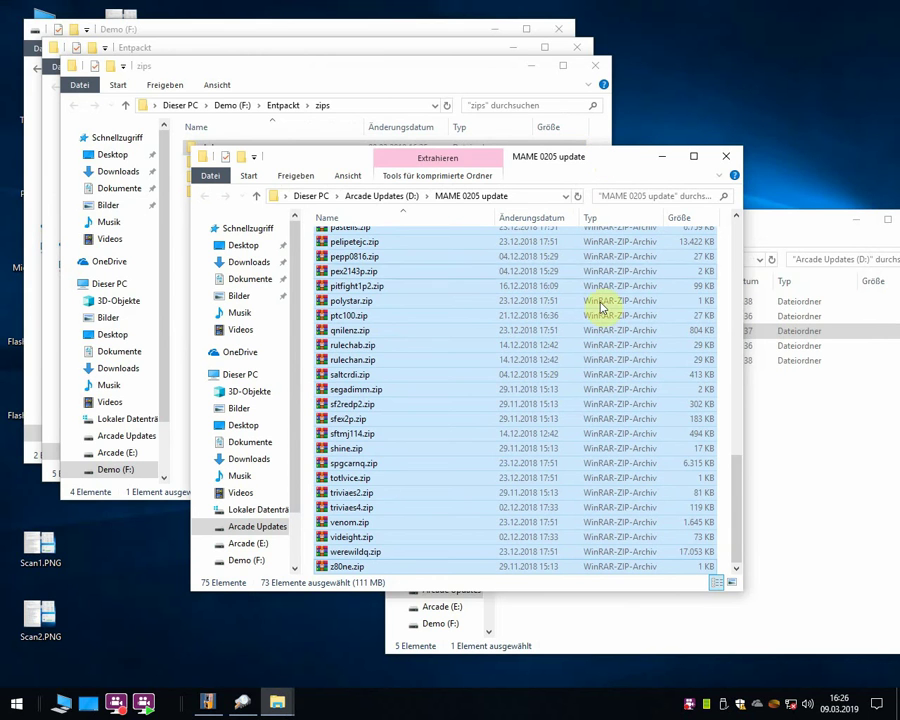
drag(737, 482, 776, 208)
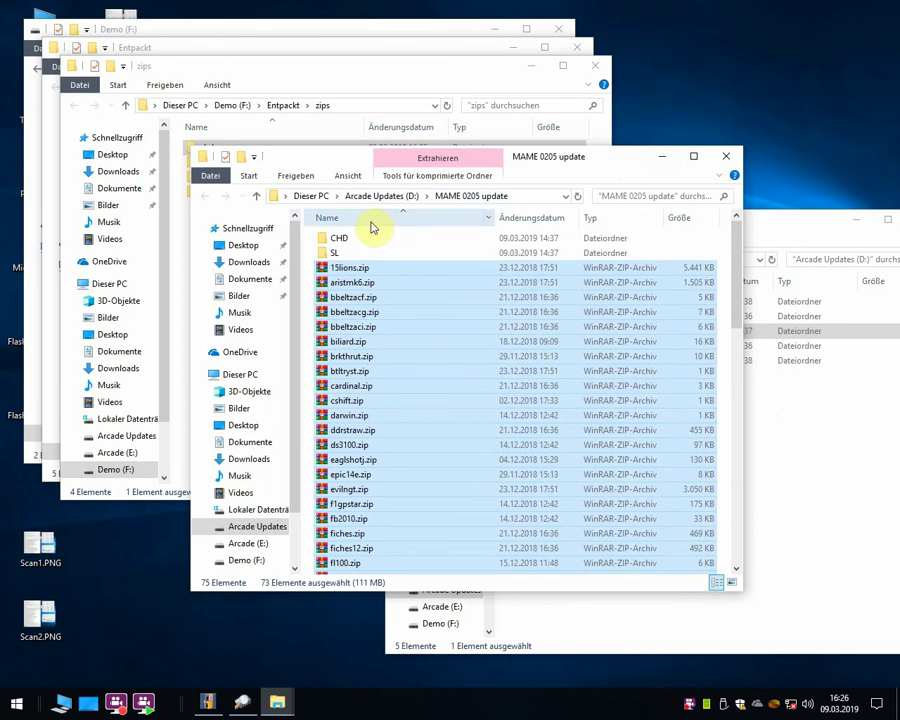
click(364, 237)
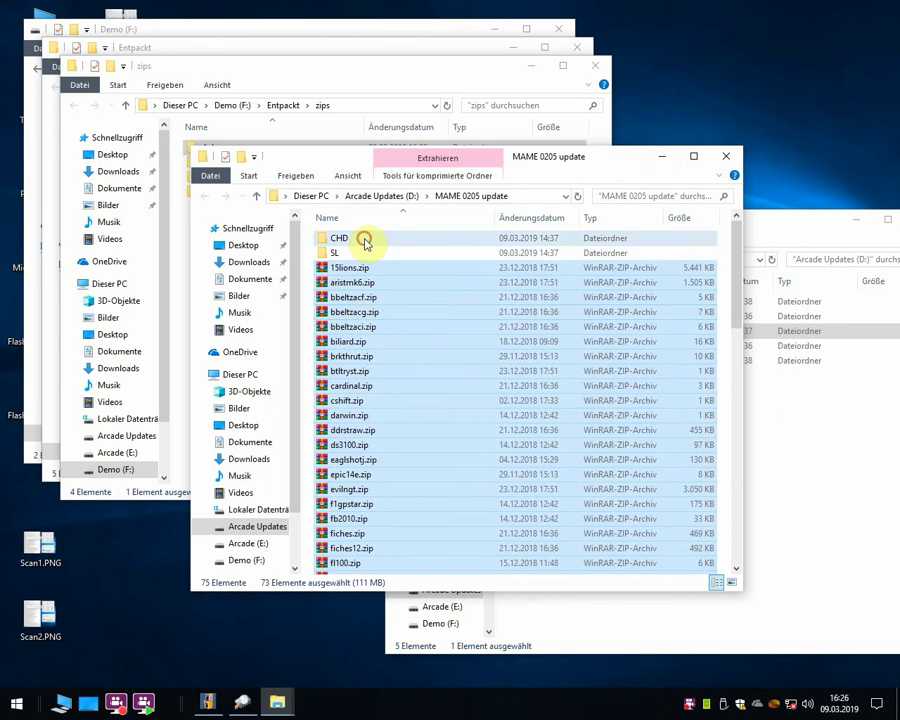
scroll(388, 428, down, 7)
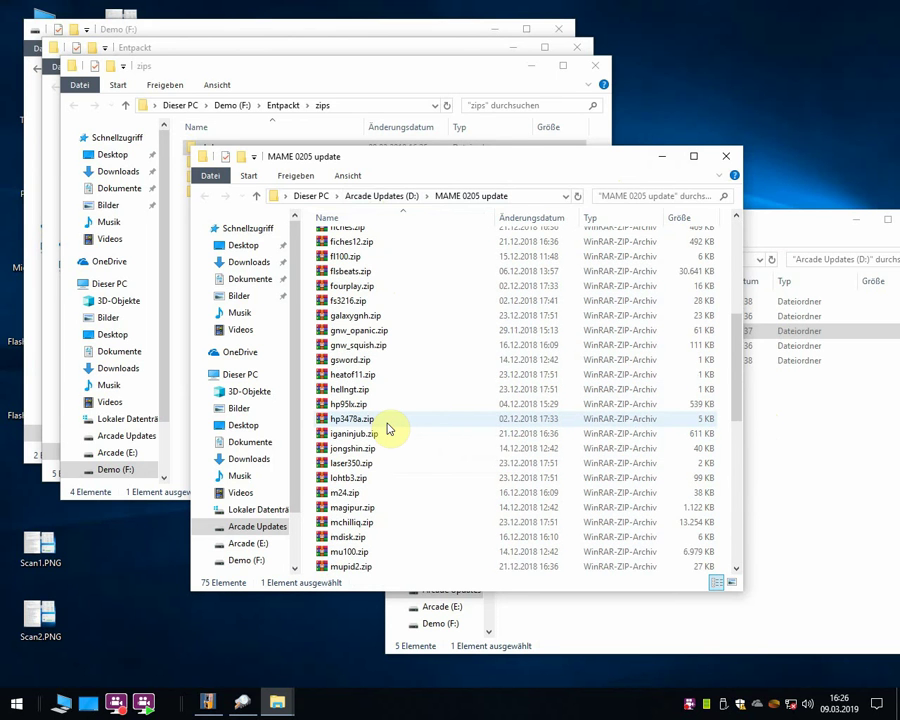
scroll(388, 428, down, 7)
scroll(392, 422, up, 8)
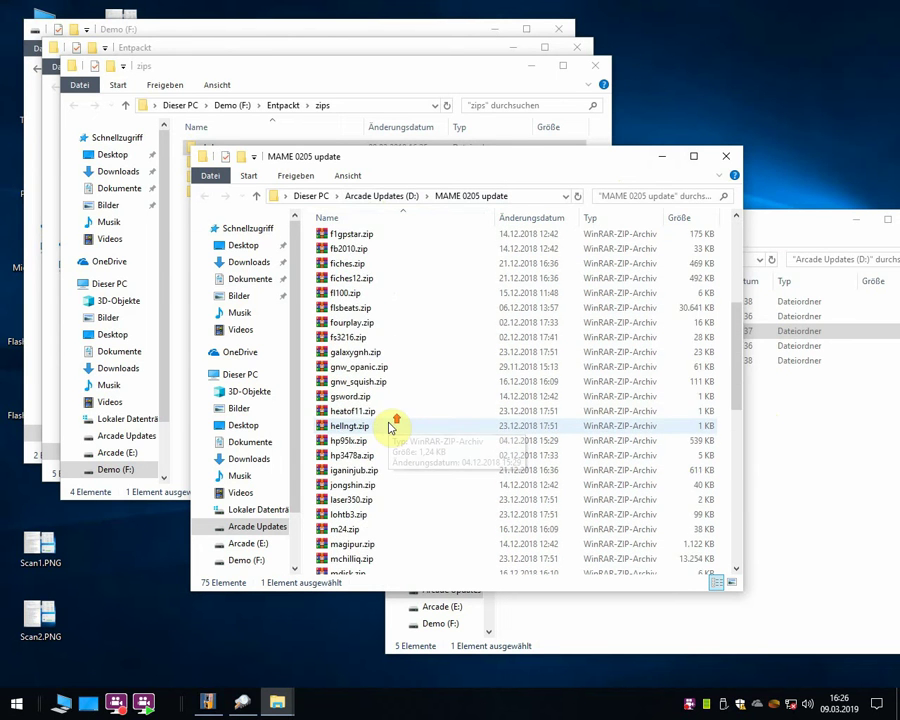
scroll(396, 412, up, 7)
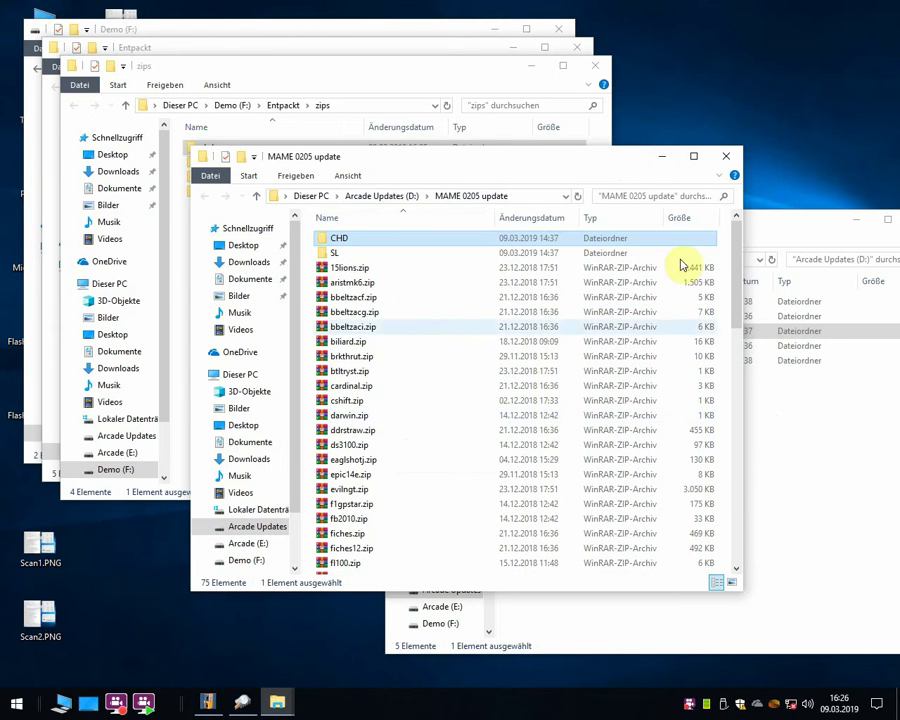
Close the MAME 0205 update, Demo (F:) and Arcade Updates (D:) windows and minimise the zips and Entpackt windows
click(732, 160)
click(530, 66)
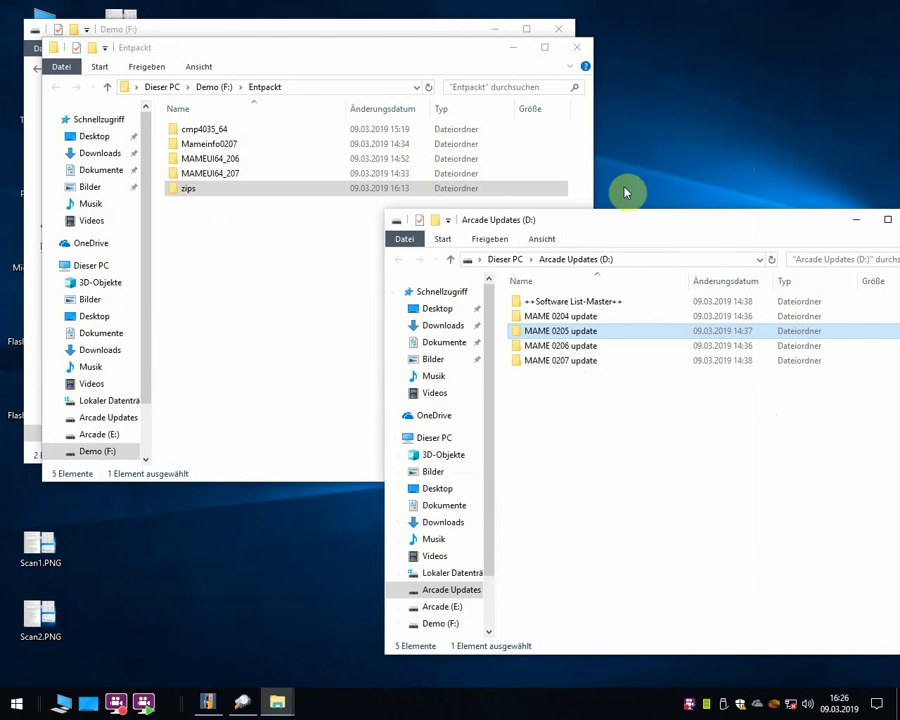
click(516, 45)
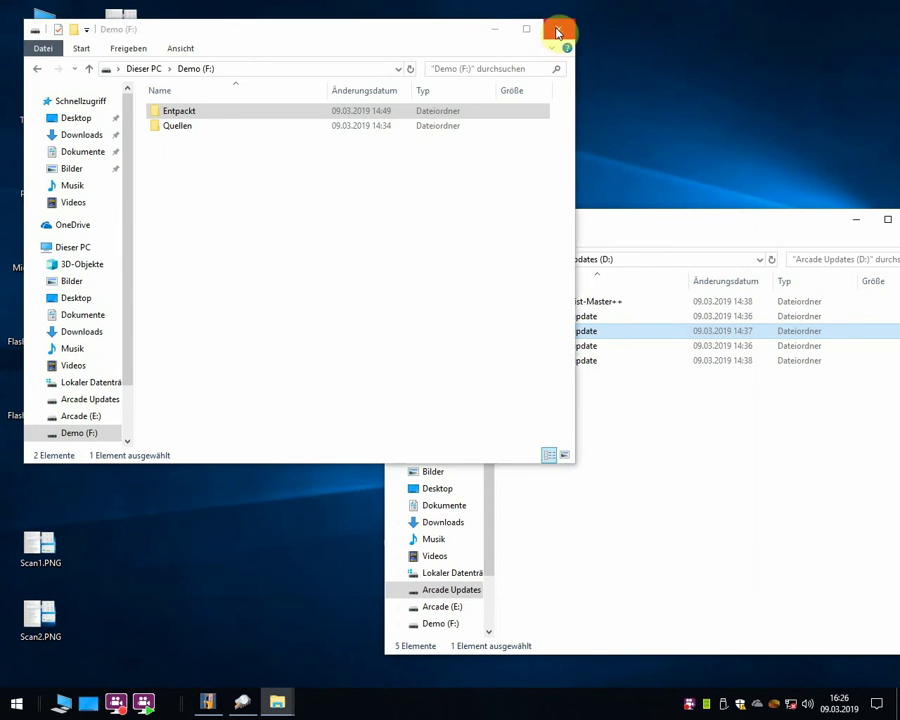
click(557, 32)
drag(548, 222, 308, 219)
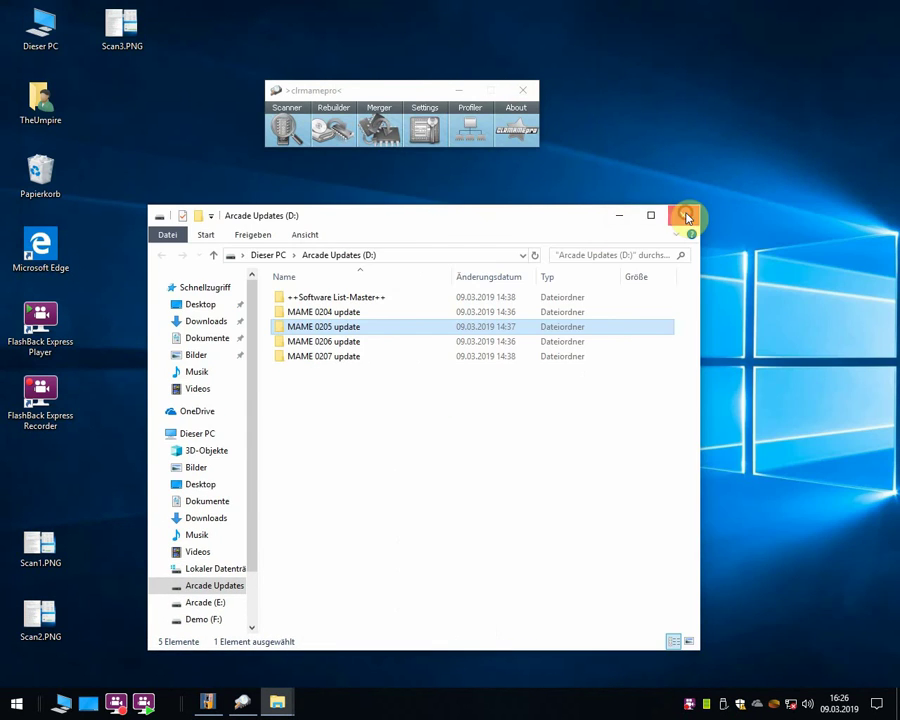
click(686, 216)
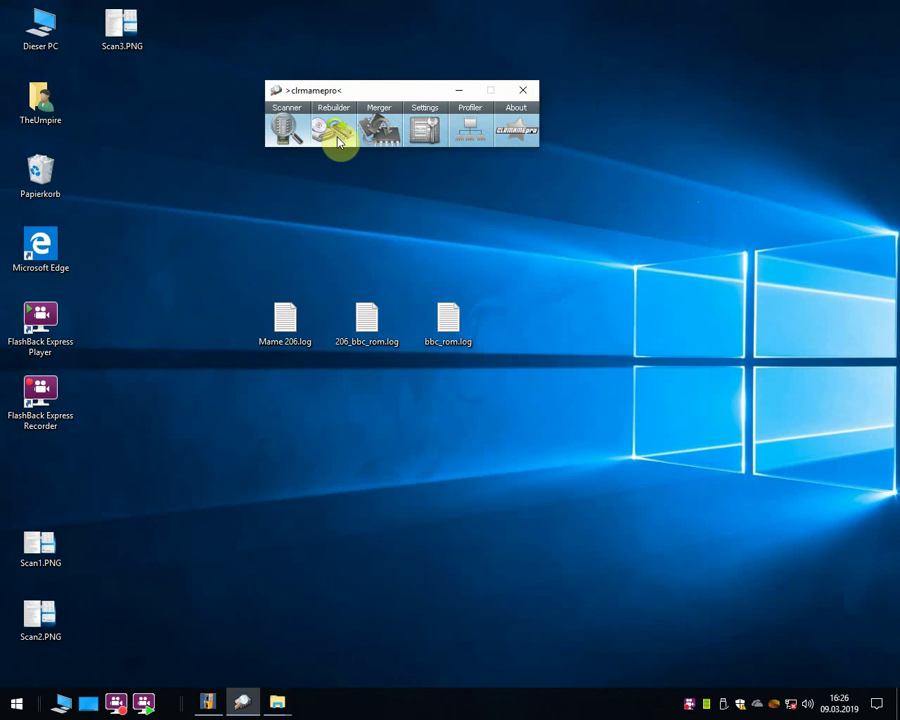
Load the Mame 206 profile in clrmamepro and check its ROM-Paths in the settings
click(468, 135)
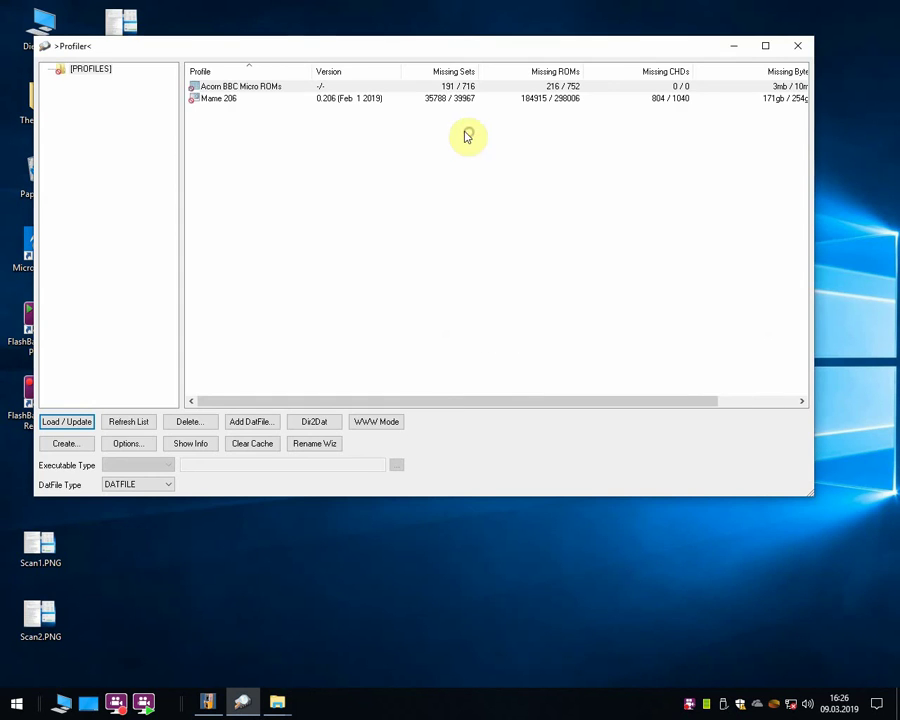
double_click(230, 99)
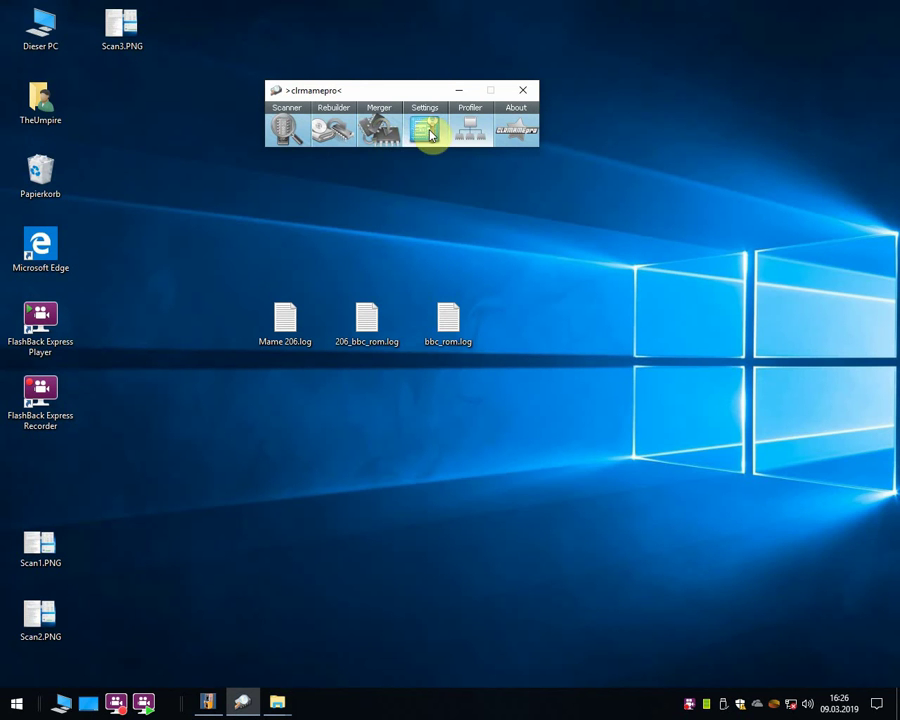
click(432, 135)
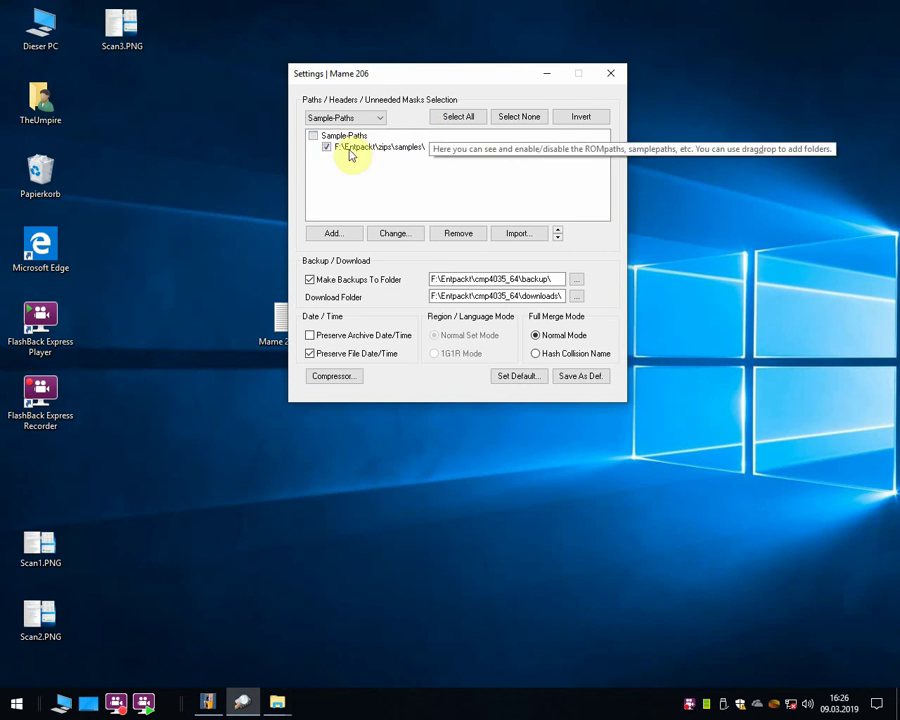
click(378, 120)
click(363, 131)
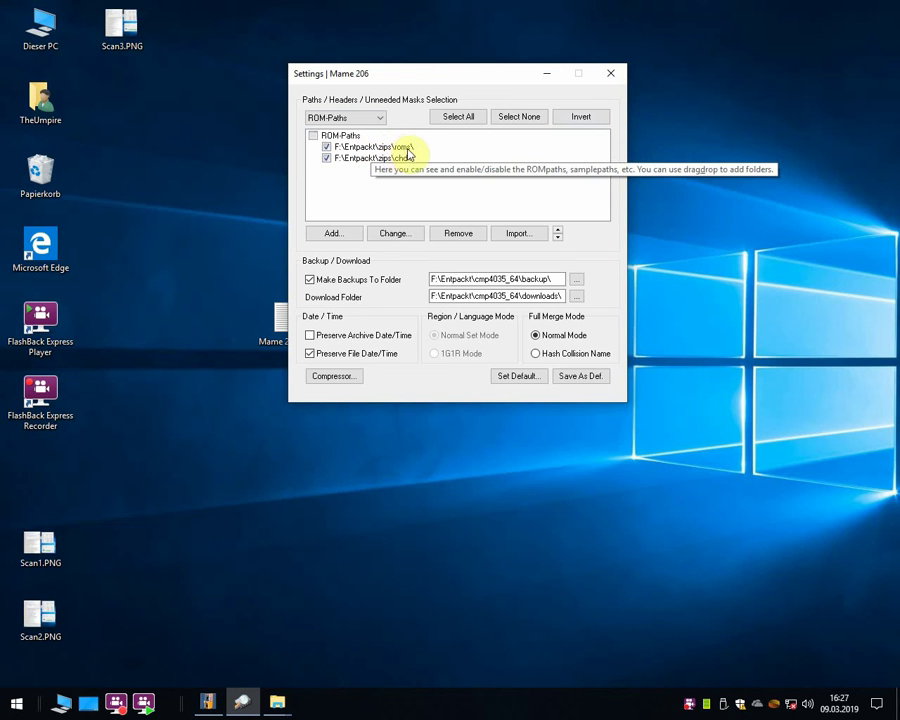
click(612, 76)
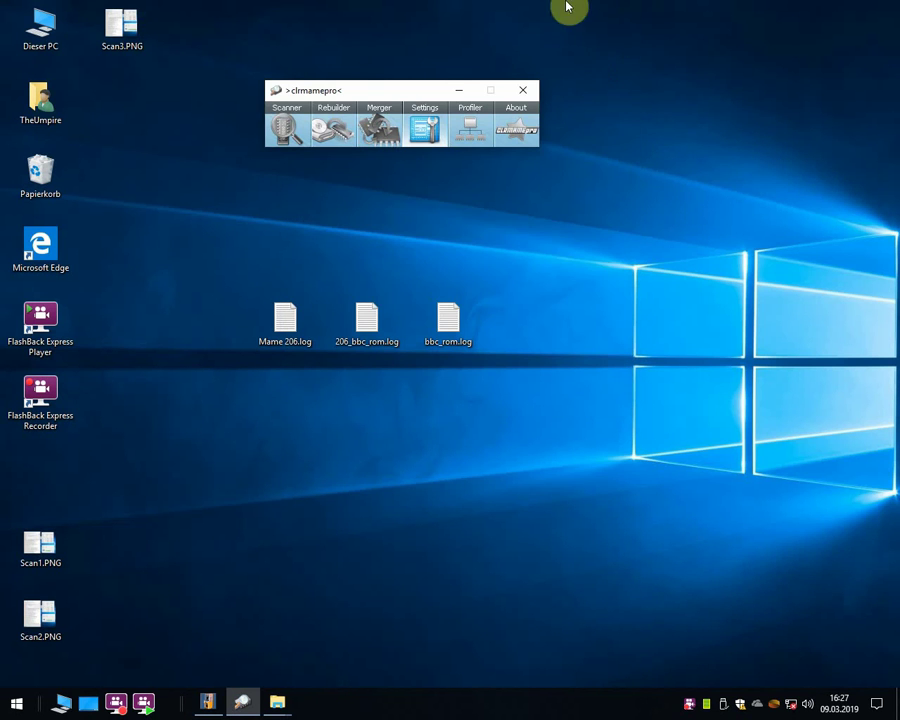
Open the Rebuilder for Mame 206 and check its destination folder
click(335, 135)
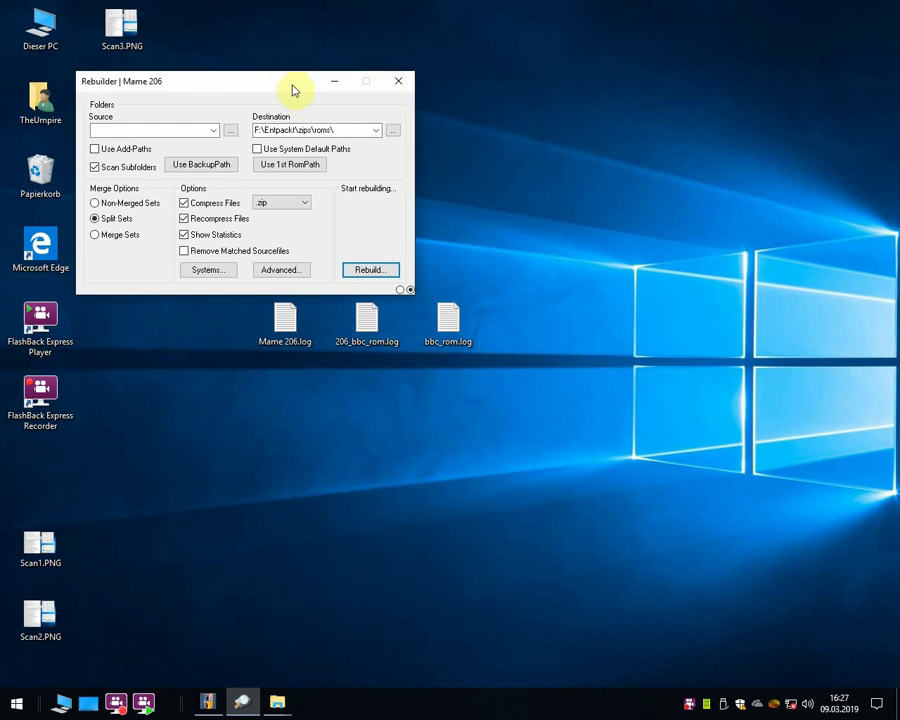
drag(295, 88, 340, 90)
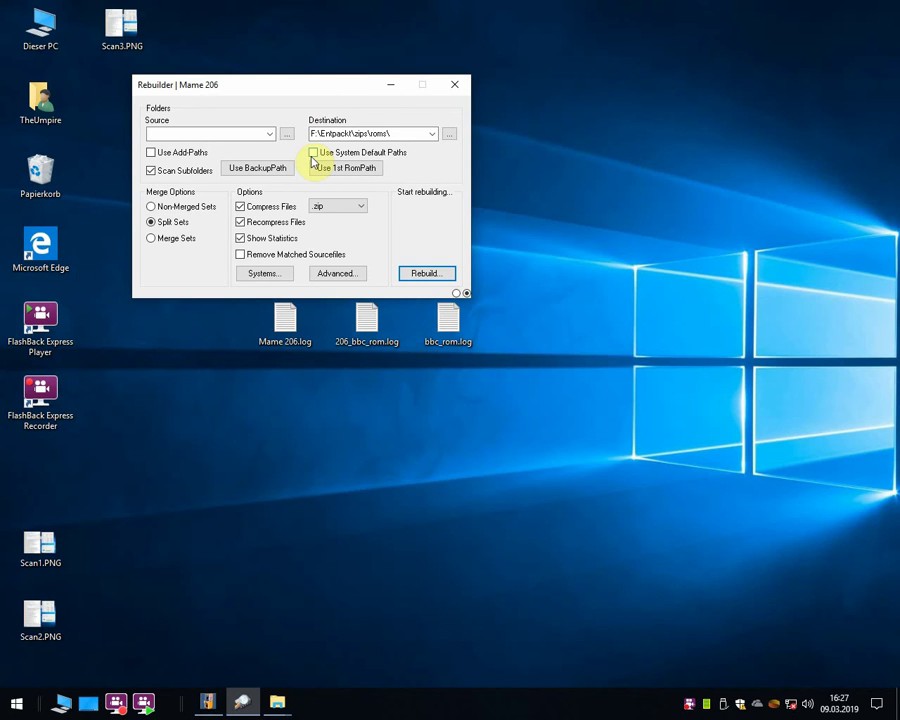
drag(255, 88, 277, 66)
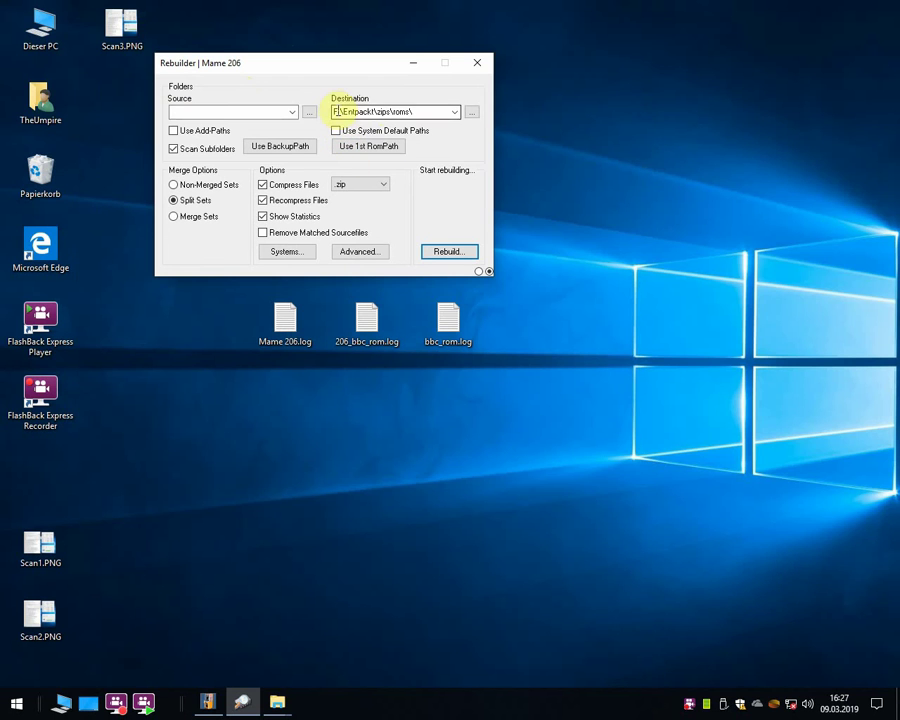
drag(337, 111, 413, 112)
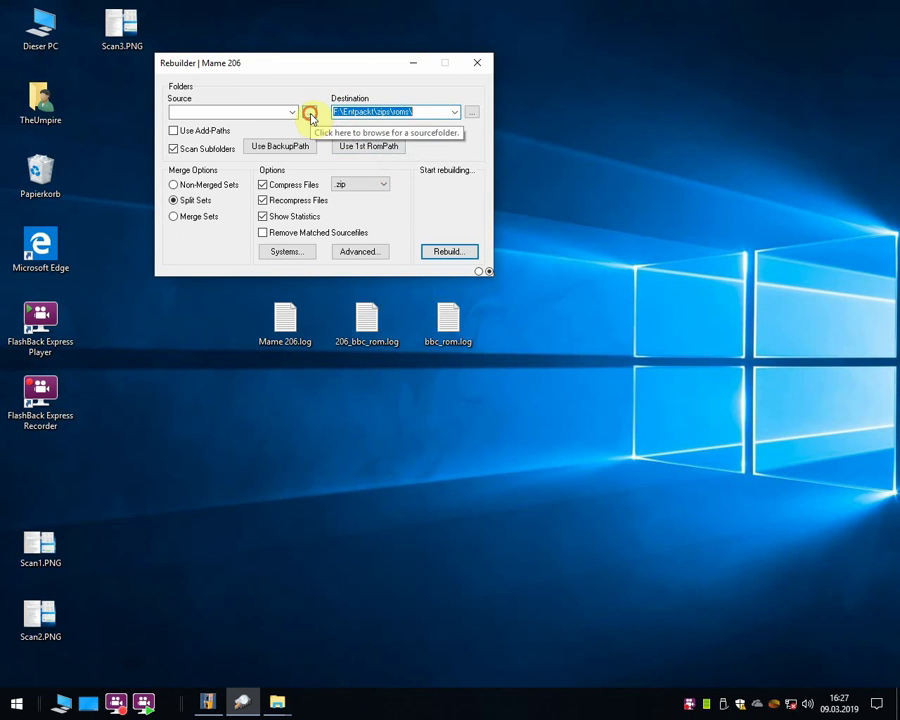
Set the Rebuilder's source folder to MAME 0205 update on Arcade Updates (D:)
click(310, 114)
click(200, 112)
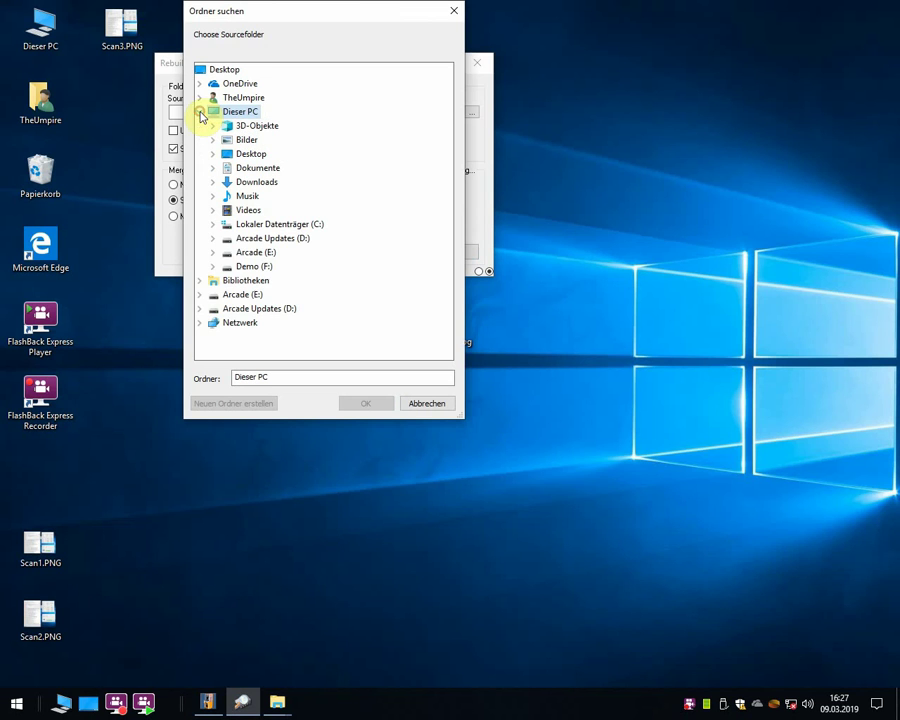
click(212, 239)
click(227, 282)
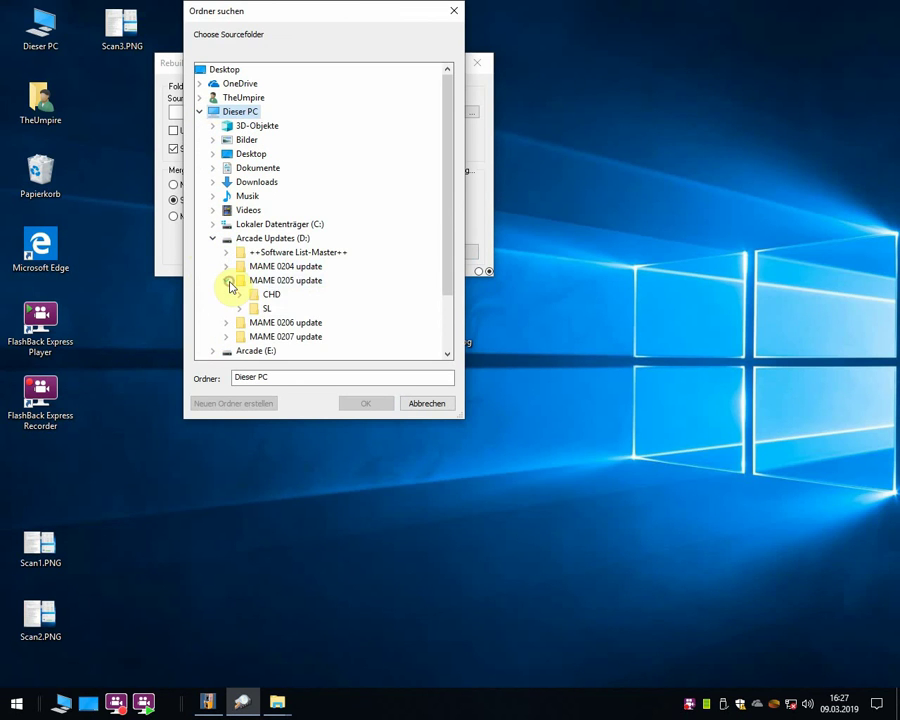
click(286, 281)
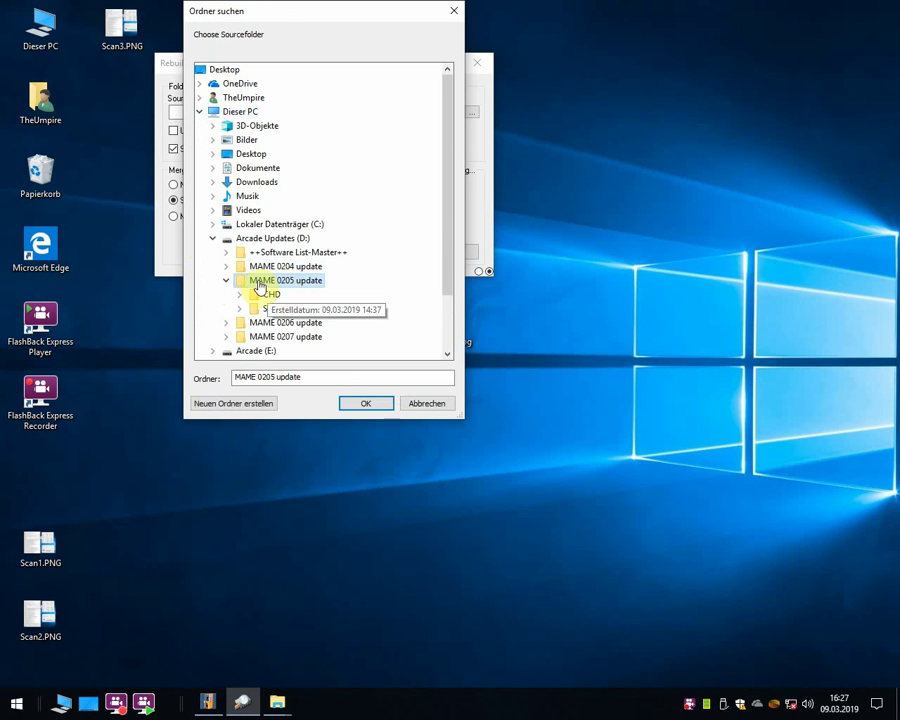
click(362, 410)
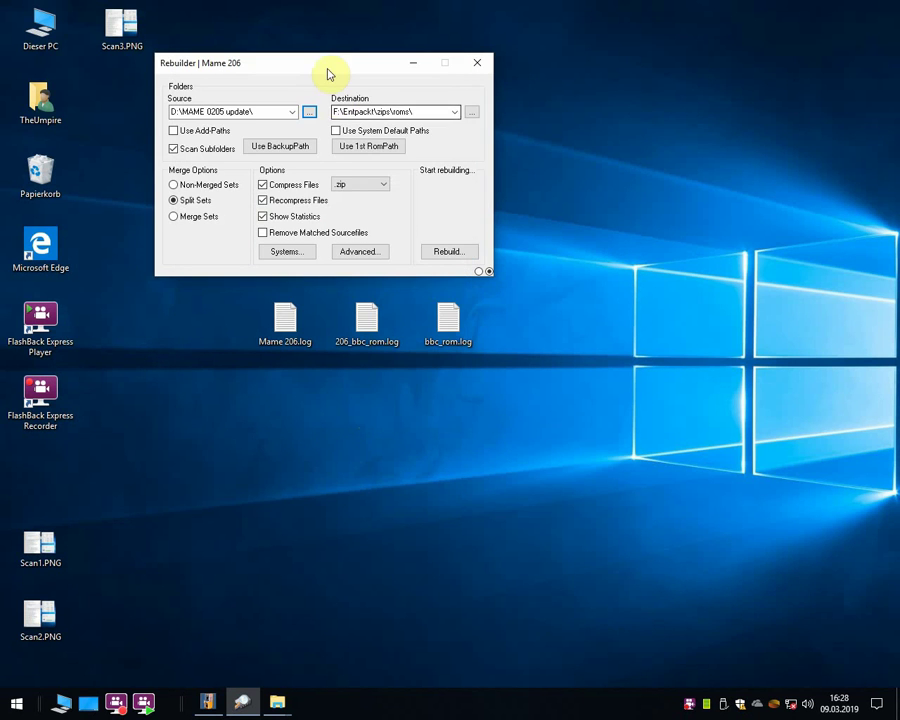
Review the Rebuilder's list of systems, its advanced options and the chosen source folder
drag(331, 74, 347, 60)
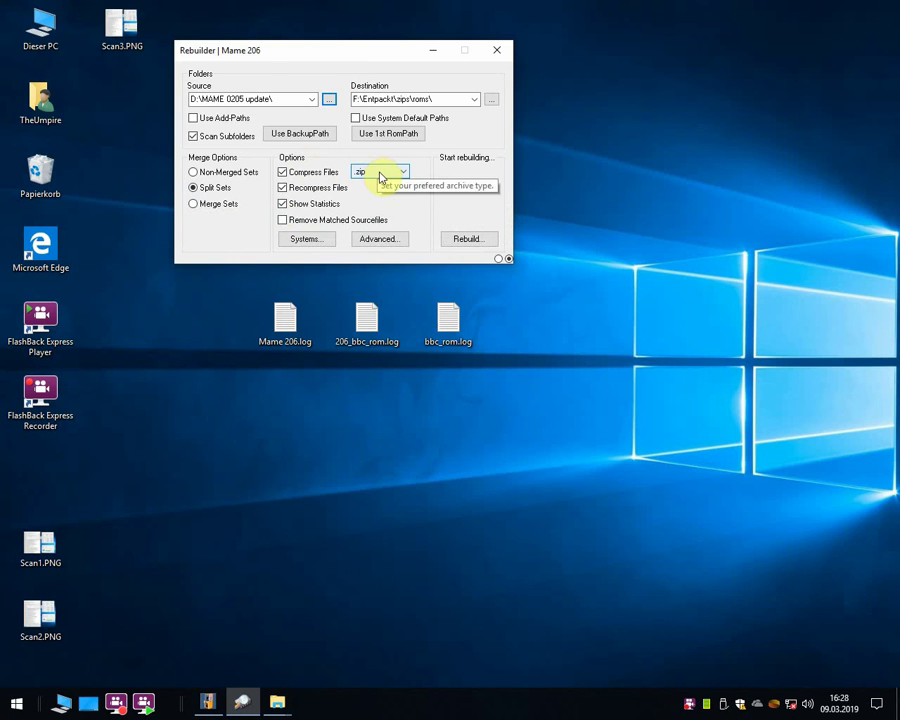
click(323, 241)
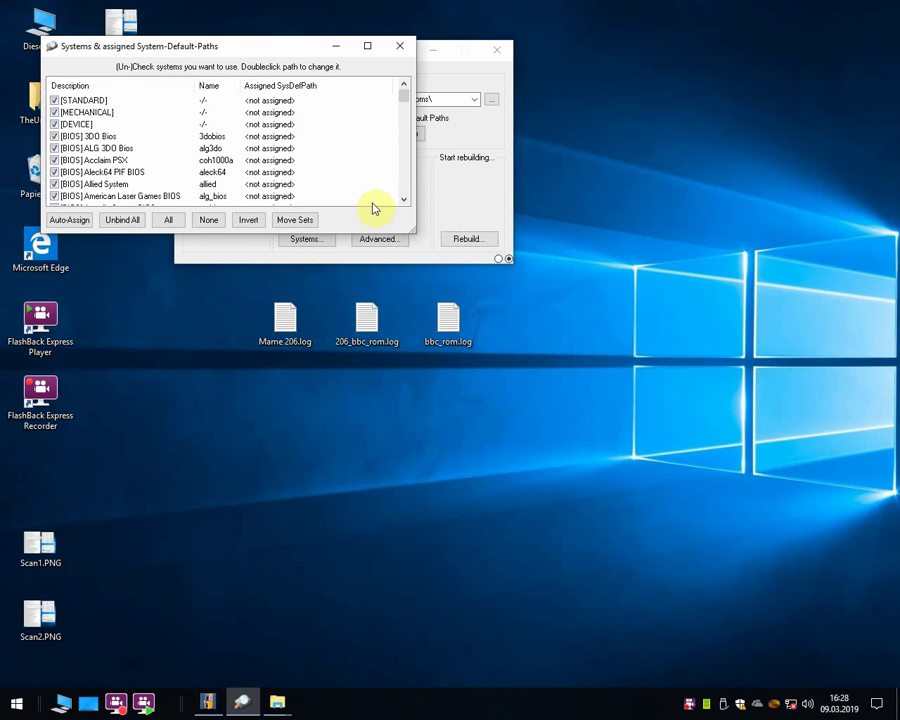
drag(404, 94, 404, 196)
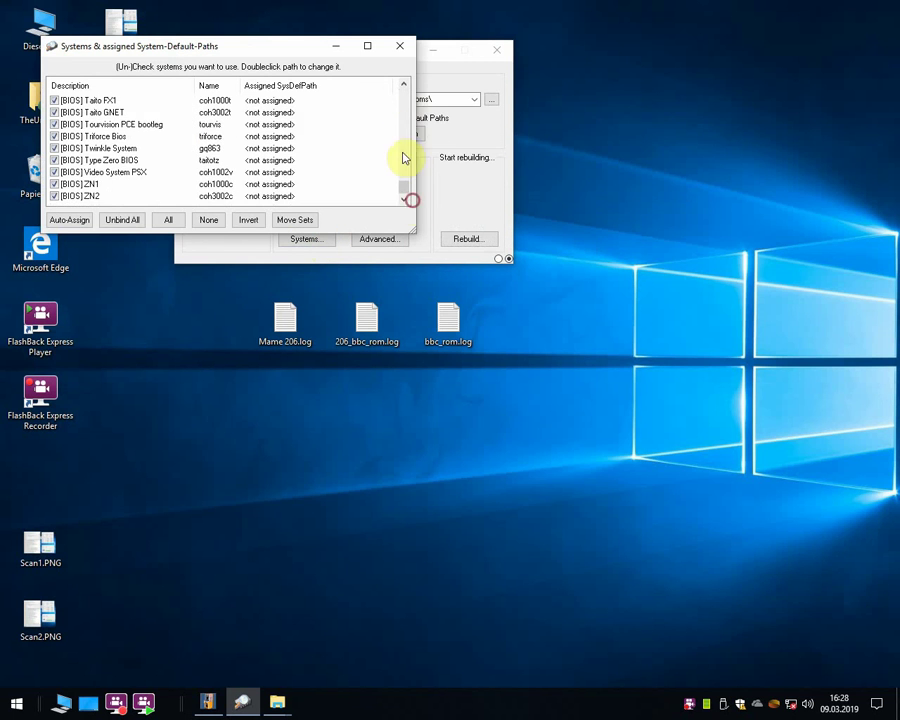
click(401, 46)
click(360, 238)
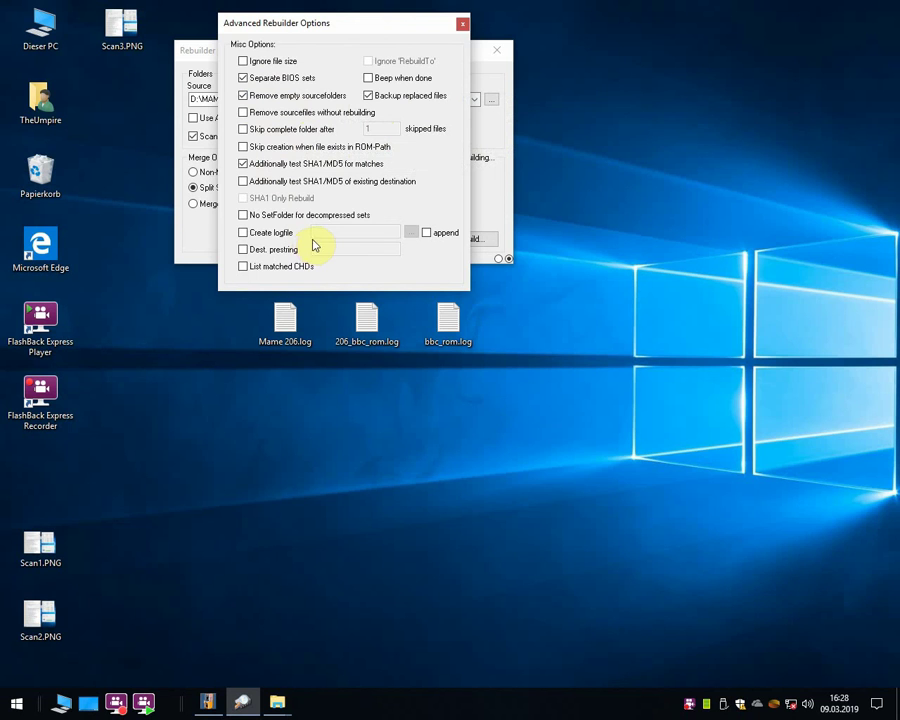
click(463, 25)
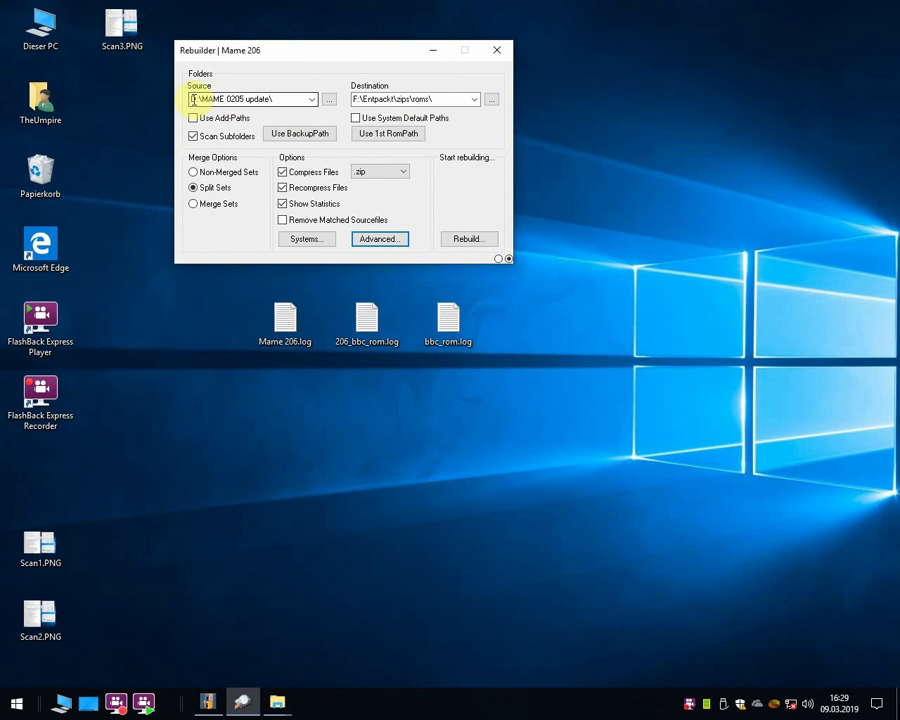
drag(193, 99, 298, 96)
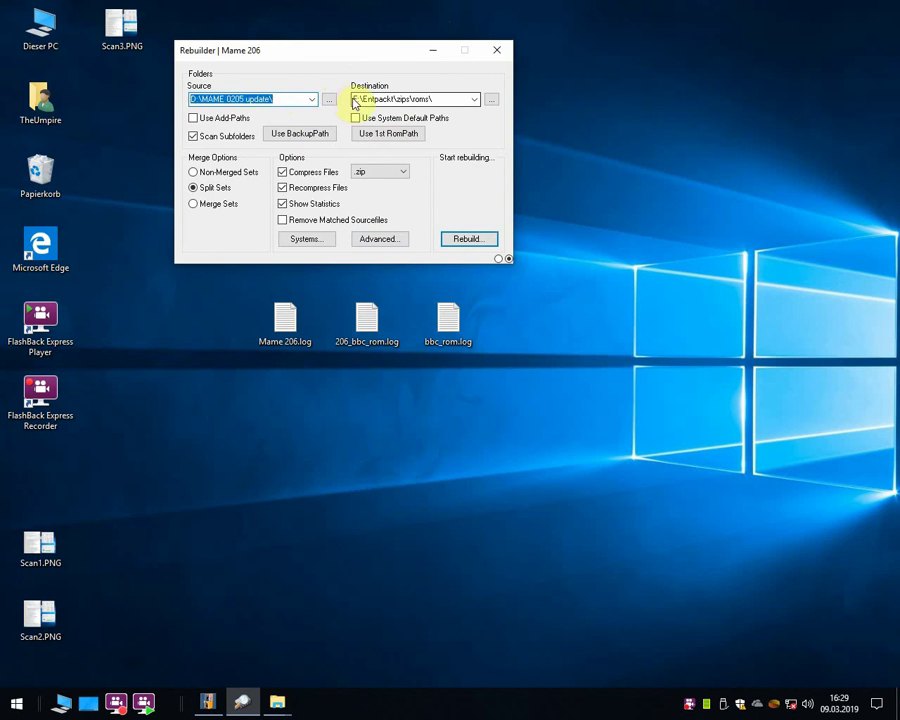
Rebuild the MAME 0205 update into the destination folder F:\Entpackt\zips\roms
drag(358, 100, 463, 113)
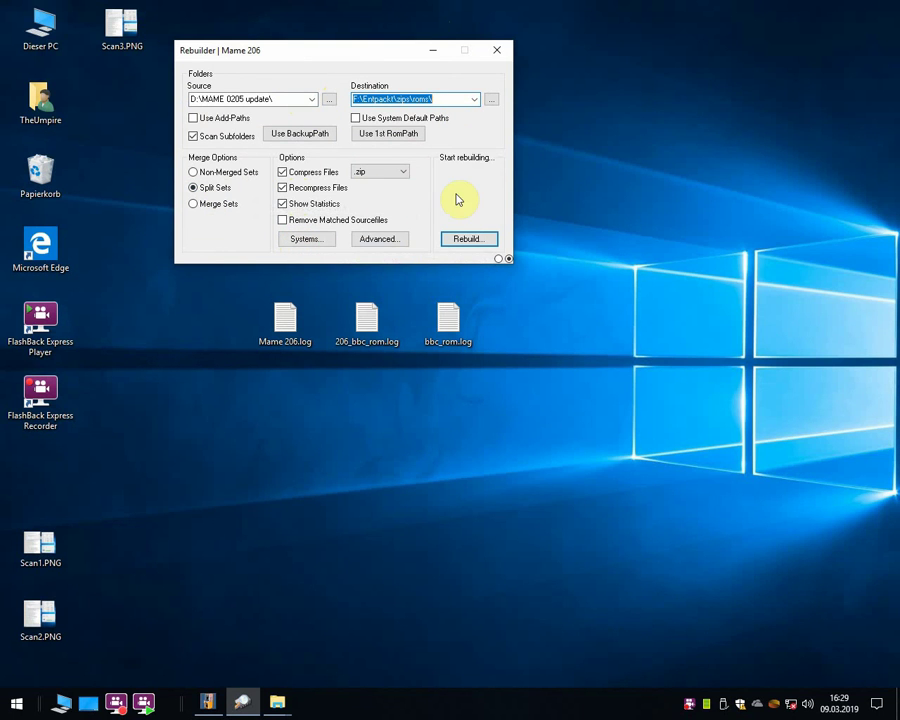
click(460, 239)
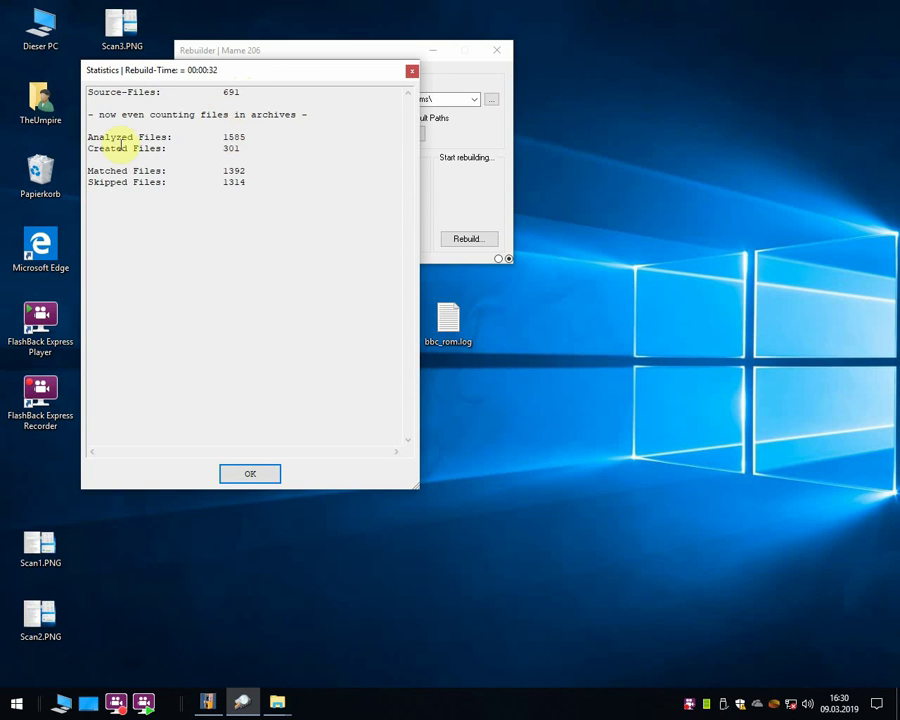
Review the rebuild statistics for source, analyzed, matched and skipped files, and close them
drag(222, 138, 264, 138)
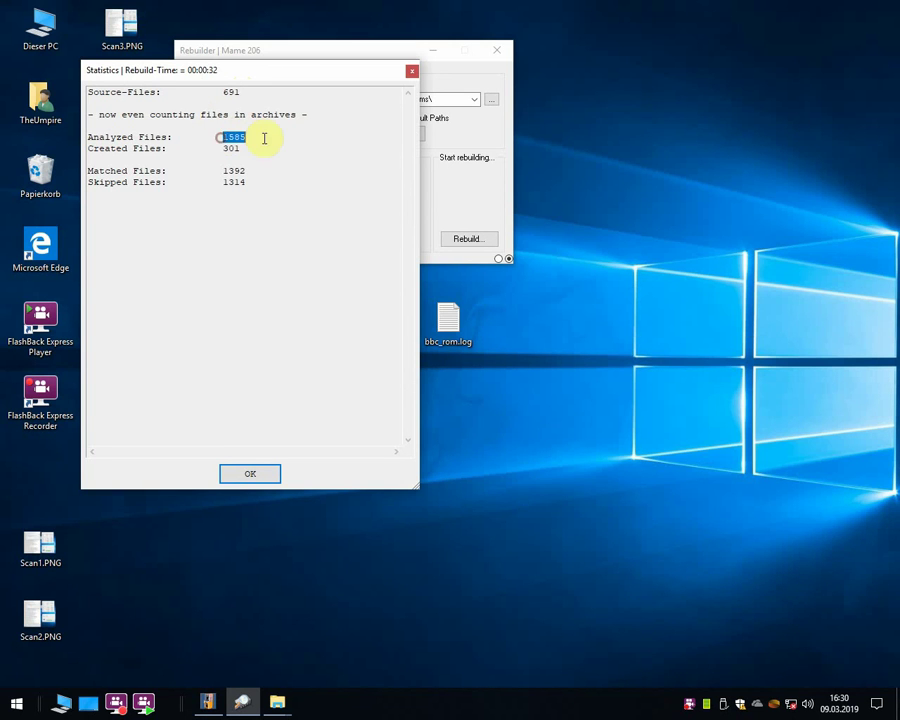
click(255, 139)
drag(100, 114, 300, 114)
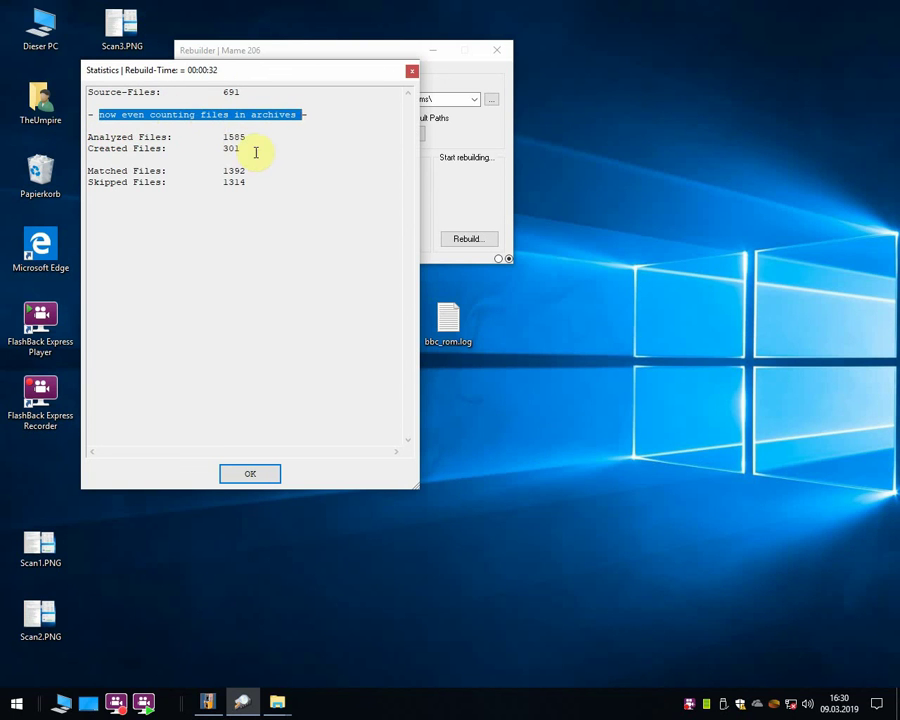
double_click(233, 137)
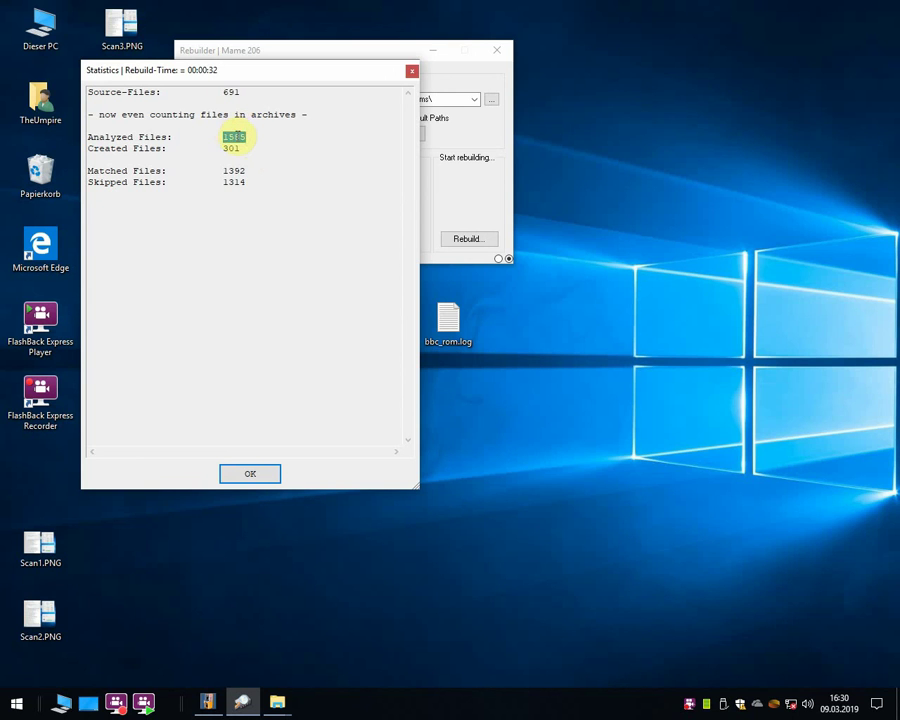
double_click(232, 92)
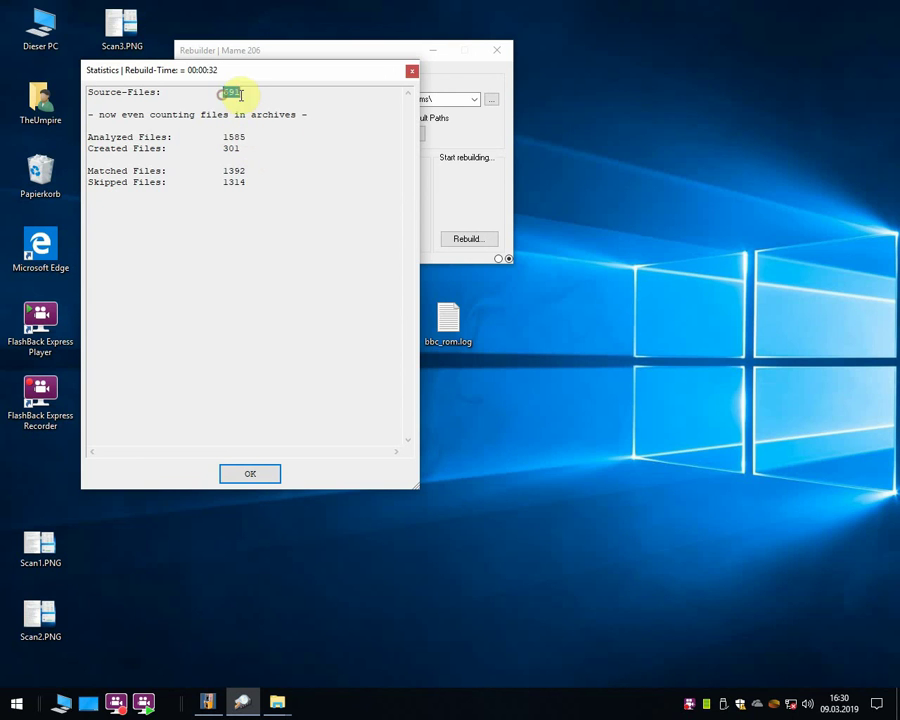
double_click(224, 138)
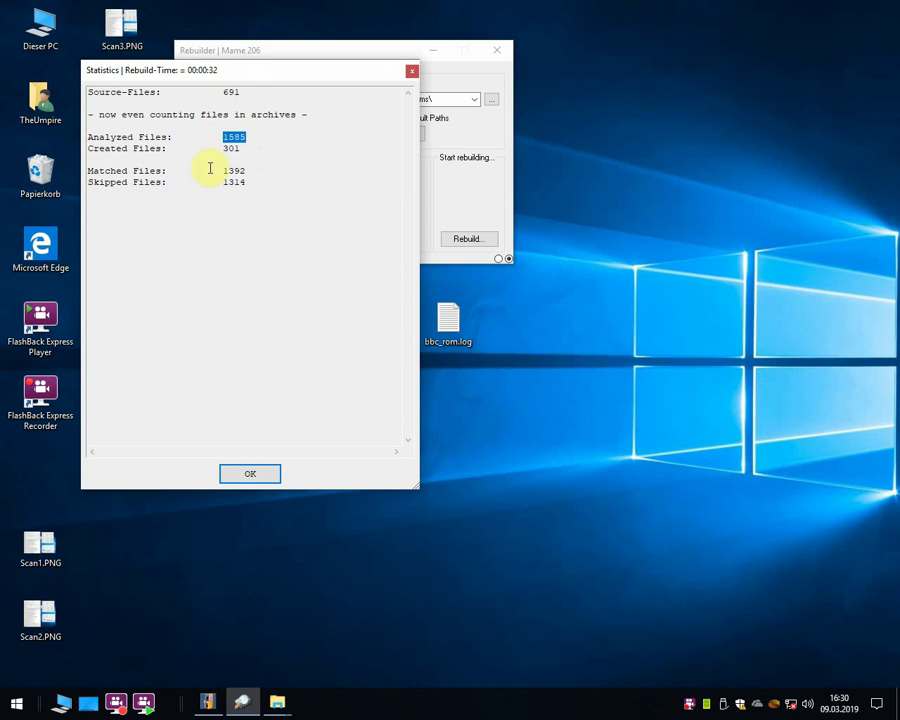
drag(221, 171, 255, 172)
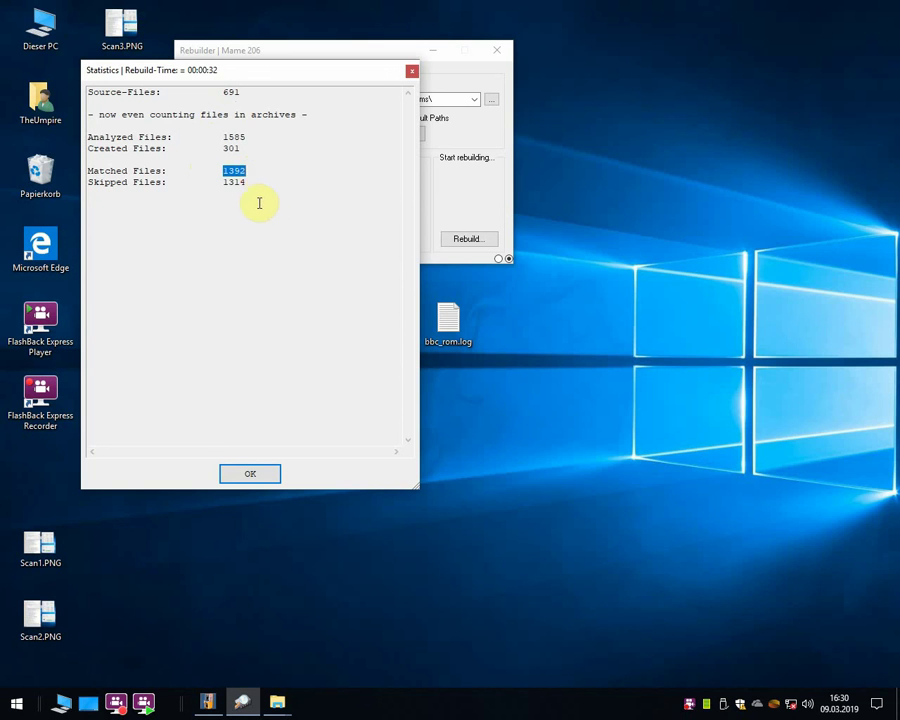
drag(218, 183, 251, 185)
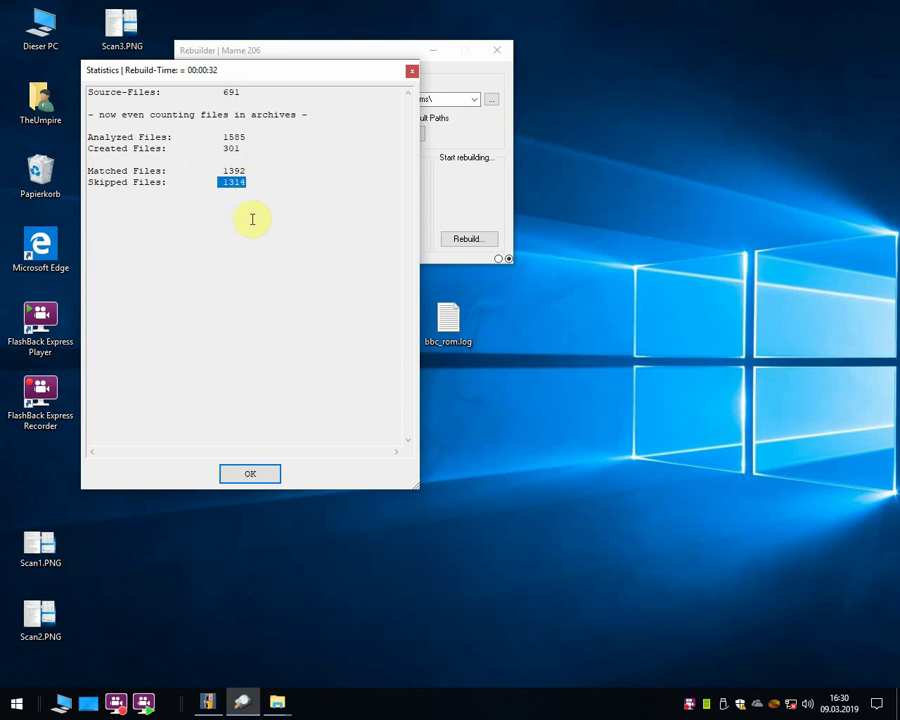
click(251, 476)
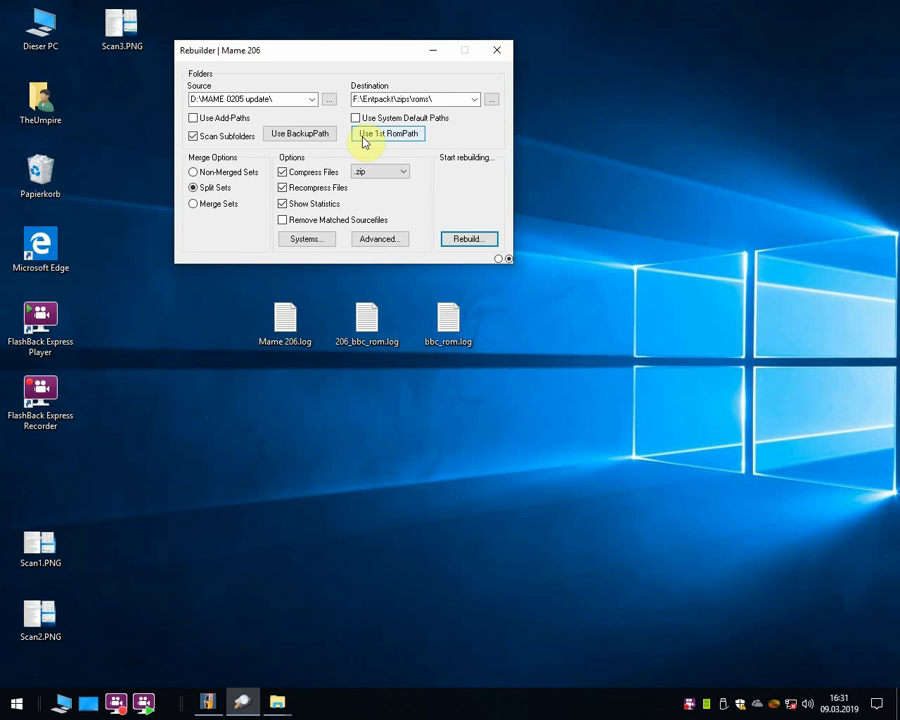
Set the Rebuilder's source folder to MAME 0206 update on Arcade Updates (D:)
click(328, 99)
click(301, 293)
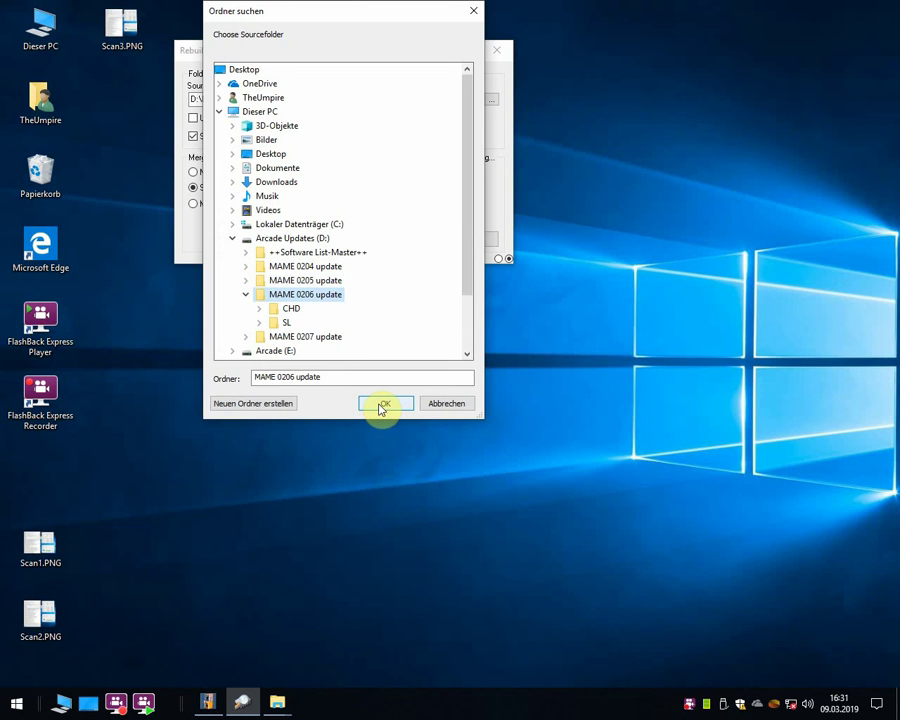
click(381, 405)
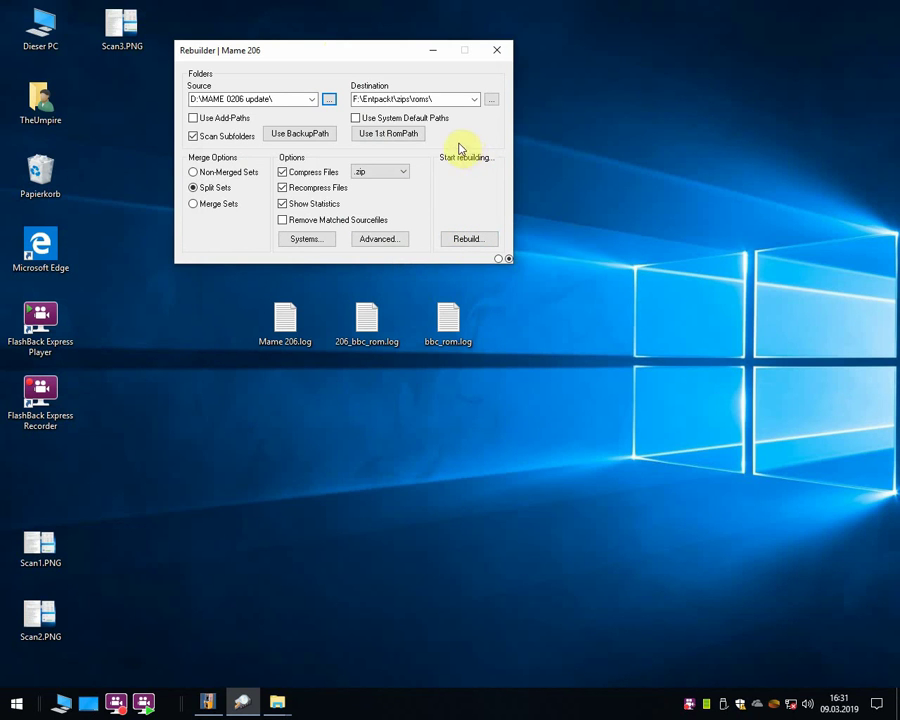
Rebuild the MAME 0206 update into F:\Entpackt\zips\roms, dismiss the statistics and close the Rebuilder
click(430, 100)
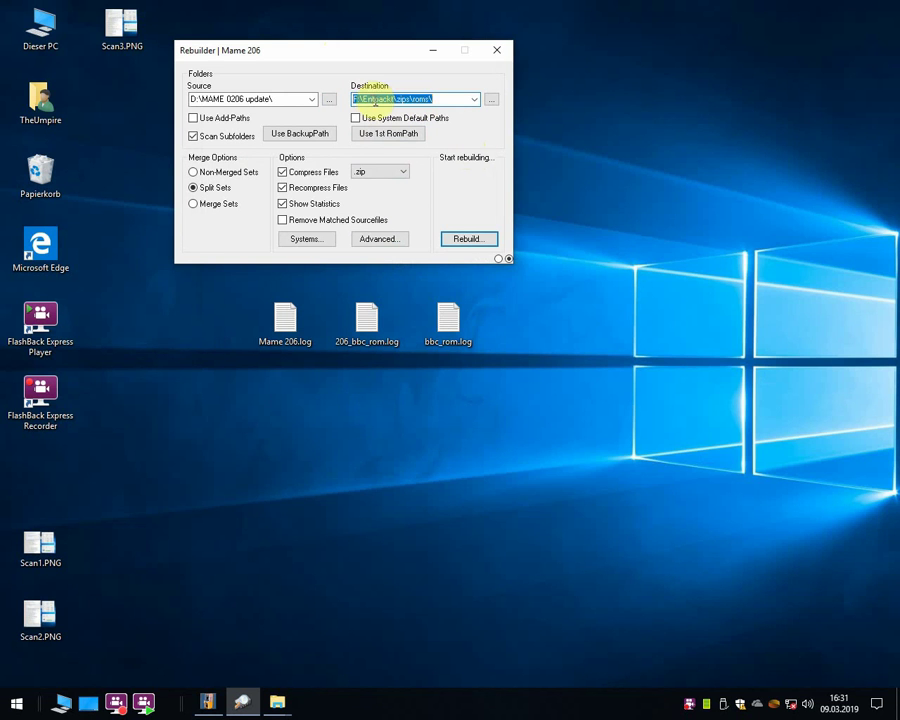
click(286, 98)
click(452, 239)
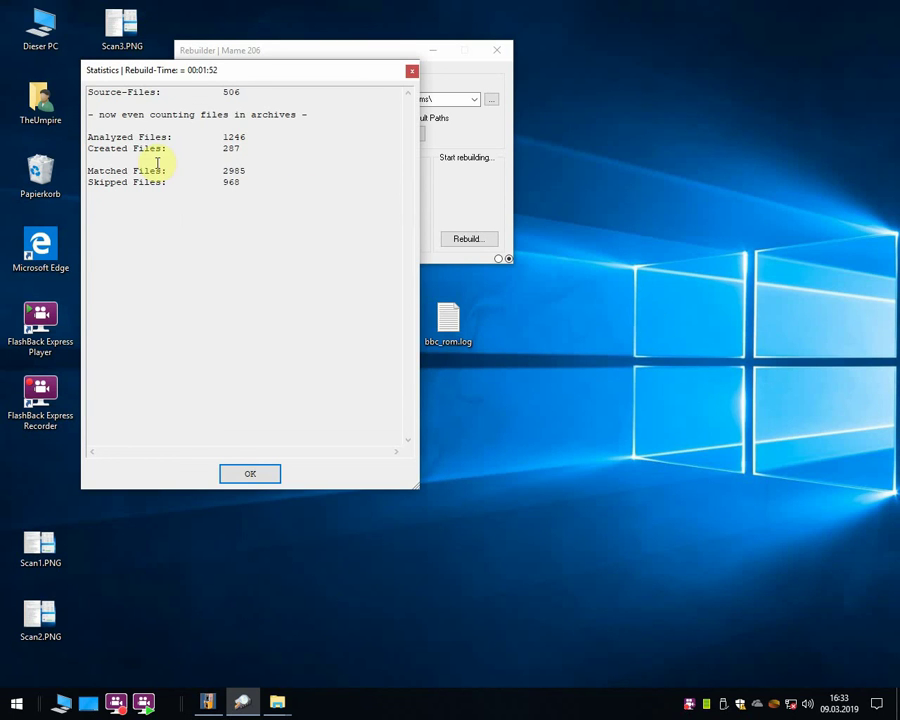
click(255, 480)
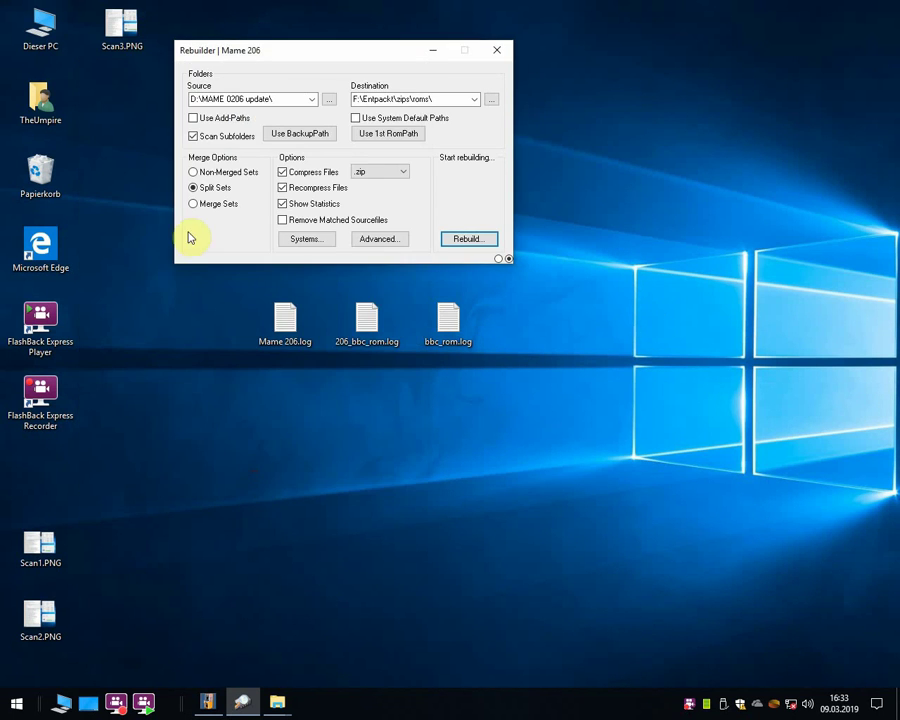
drag(301, 56, 330, 97)
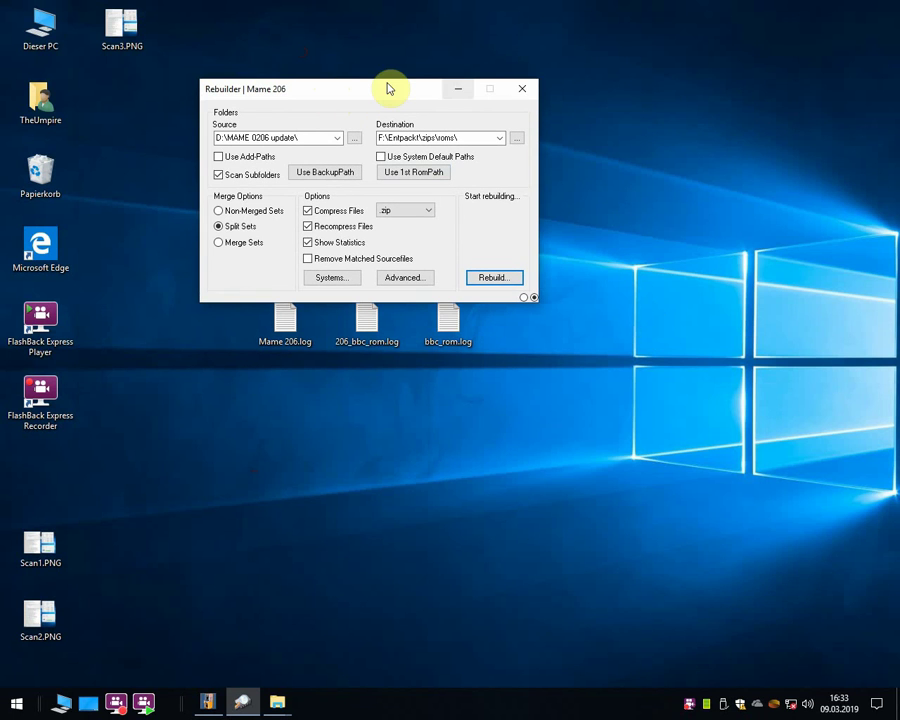
click(524, 91)
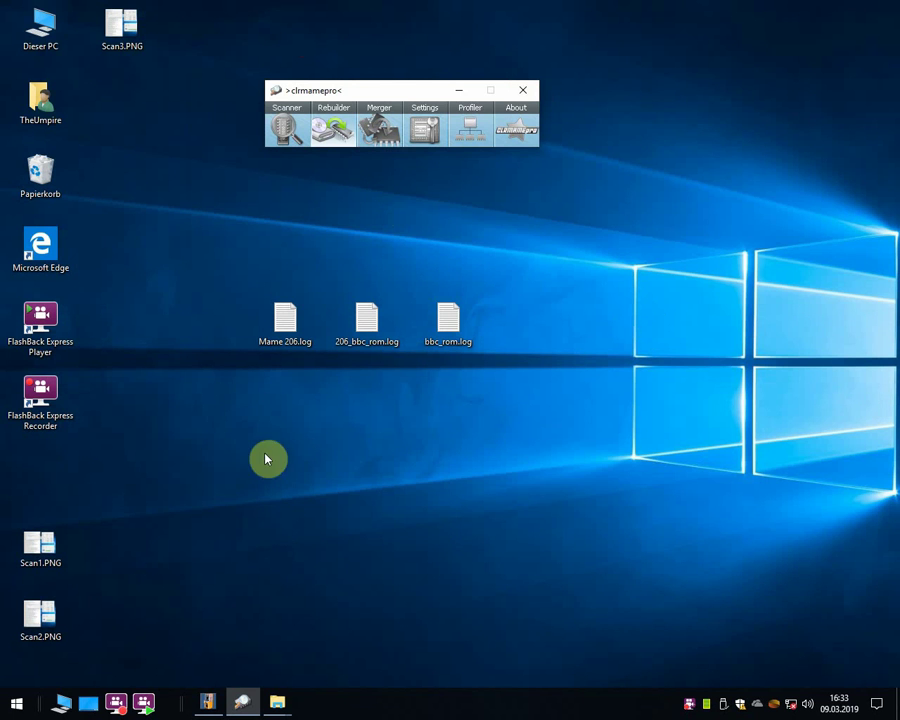
In File Explorer, open the CHD folder of MAME 0206 update on Arcade Updates (D:) and copy all its folders
key(super+e)
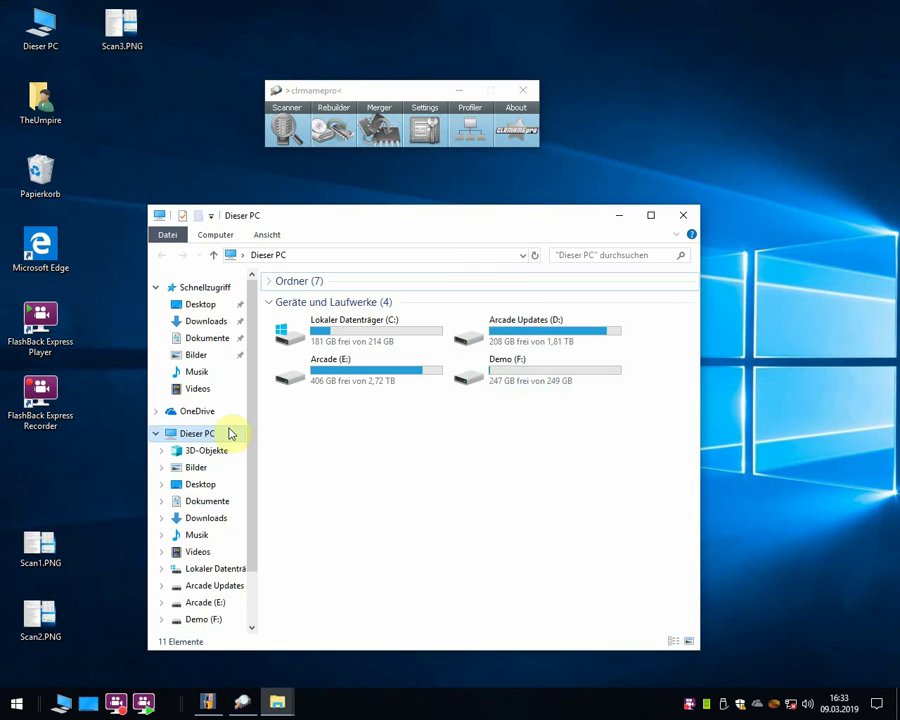
click(538, 341)
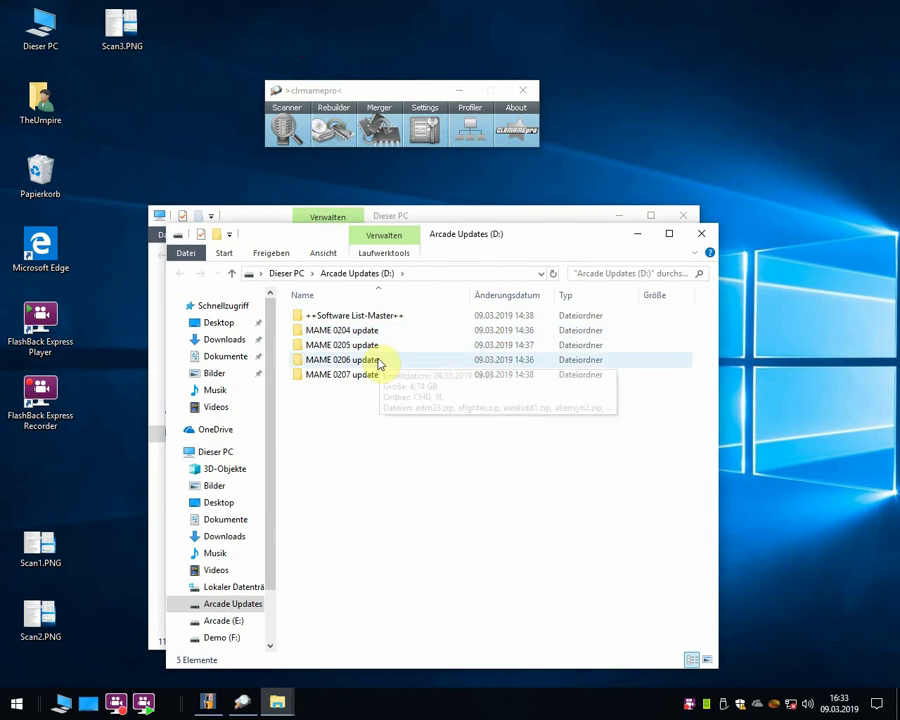
double_click(376, 361)
double_click(336, 93)
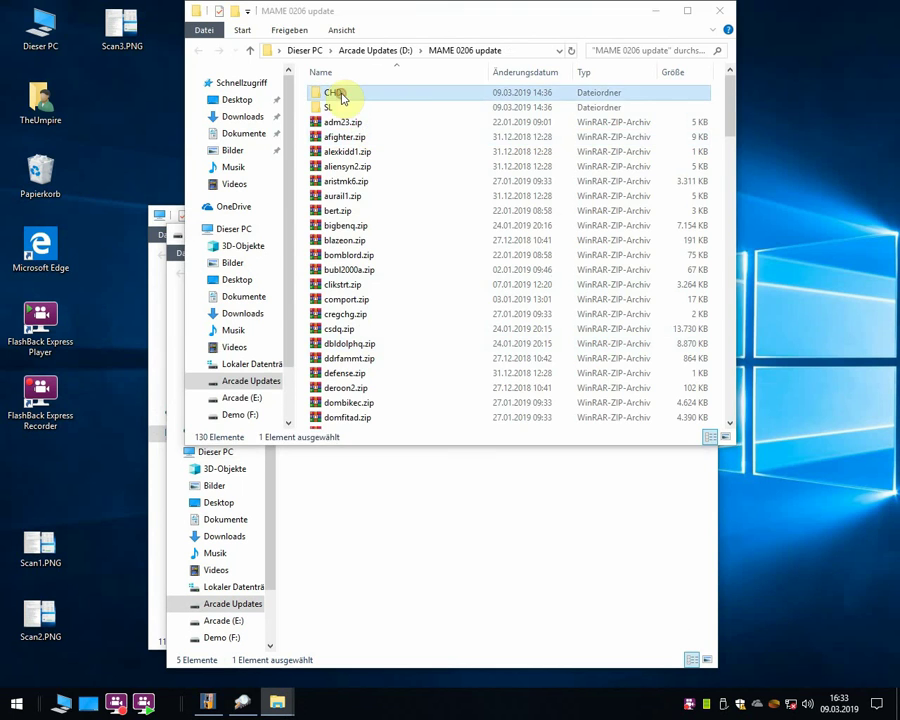
drag(434, 361, 350, 105)
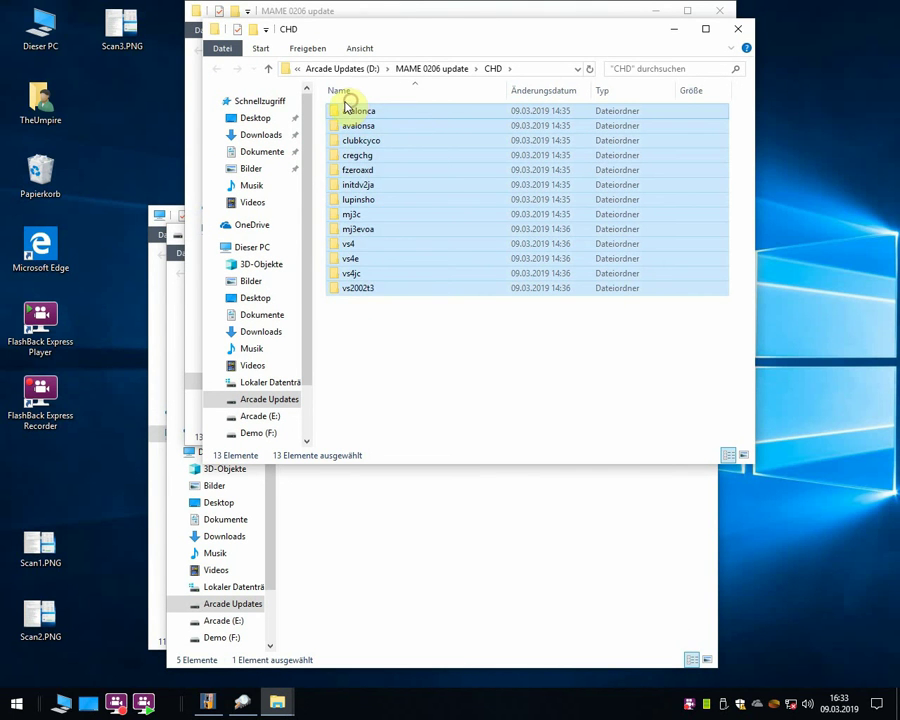
drag(382, 34, 642, 82)
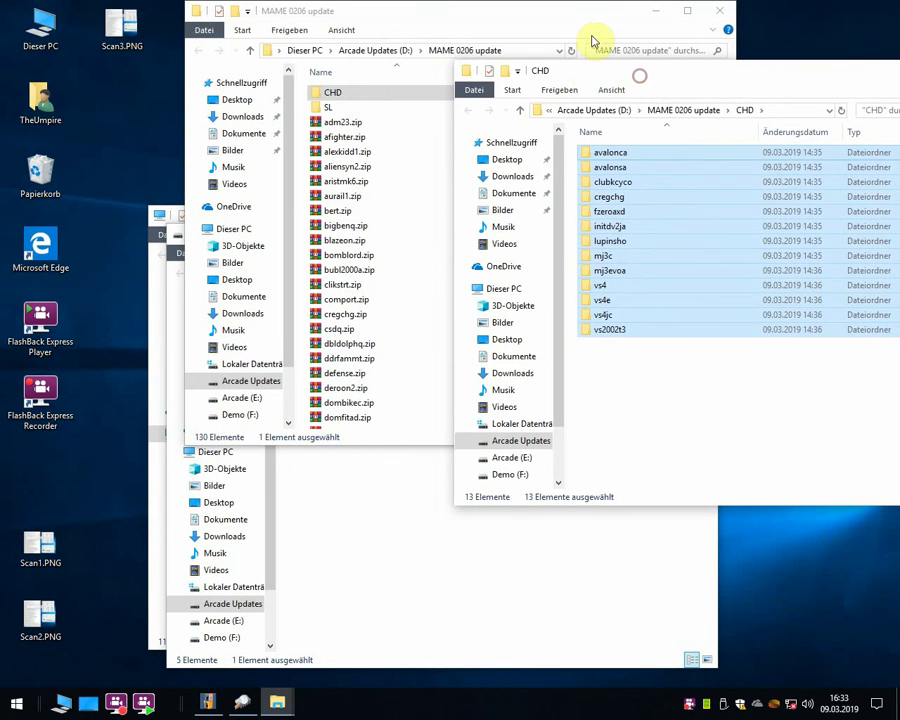
drag(590, 18, 589, 23)
Paste the copied CHD folders into Entpackt\zips\chd on Demo (F:)
click(374, 555)
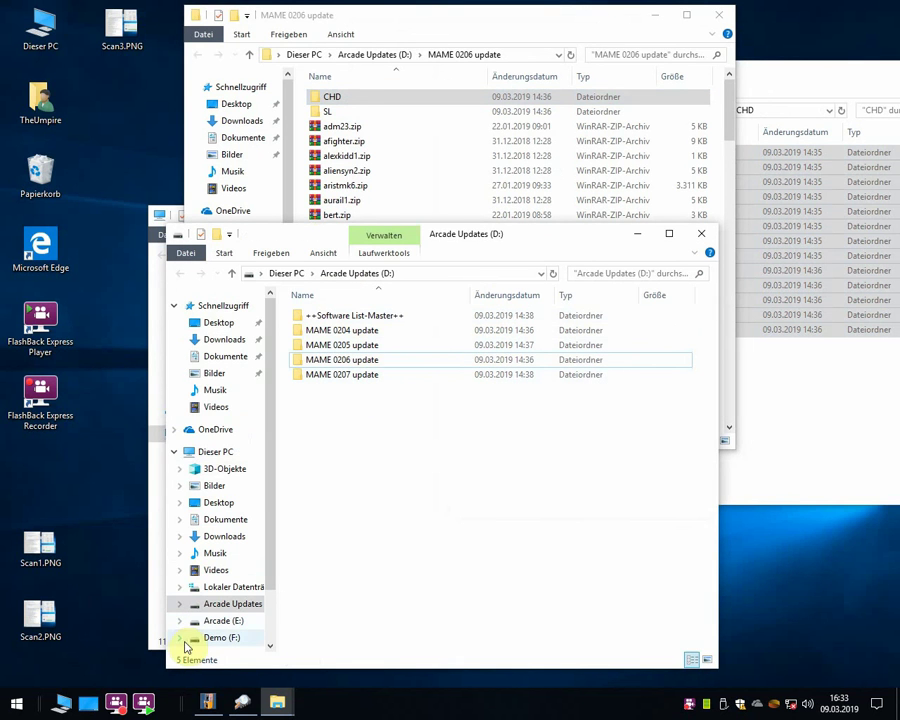
click(181, 637)
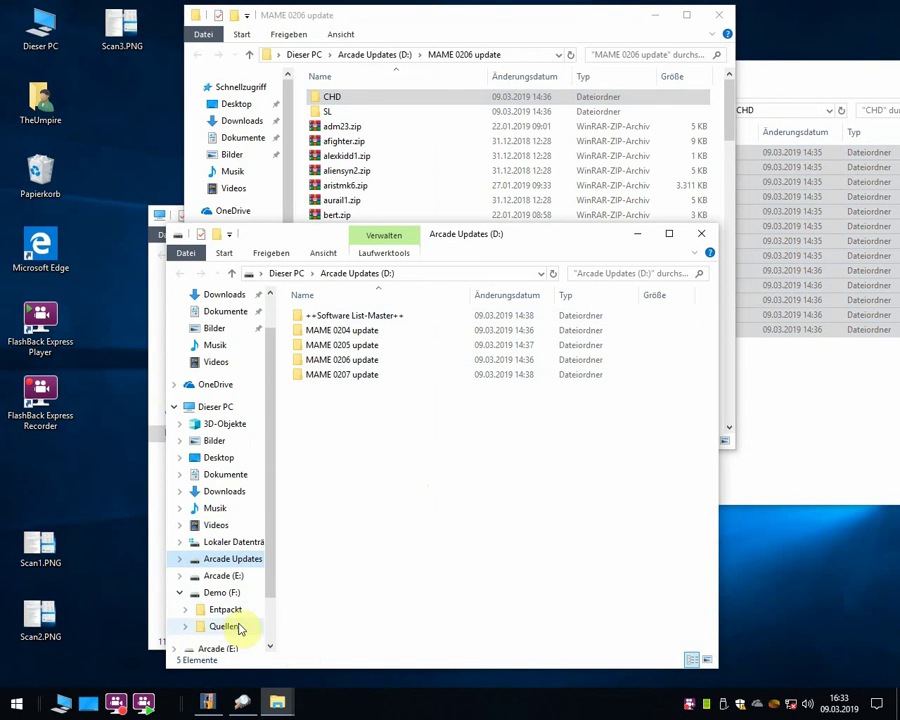
click(235, 628)
click(229, 610)
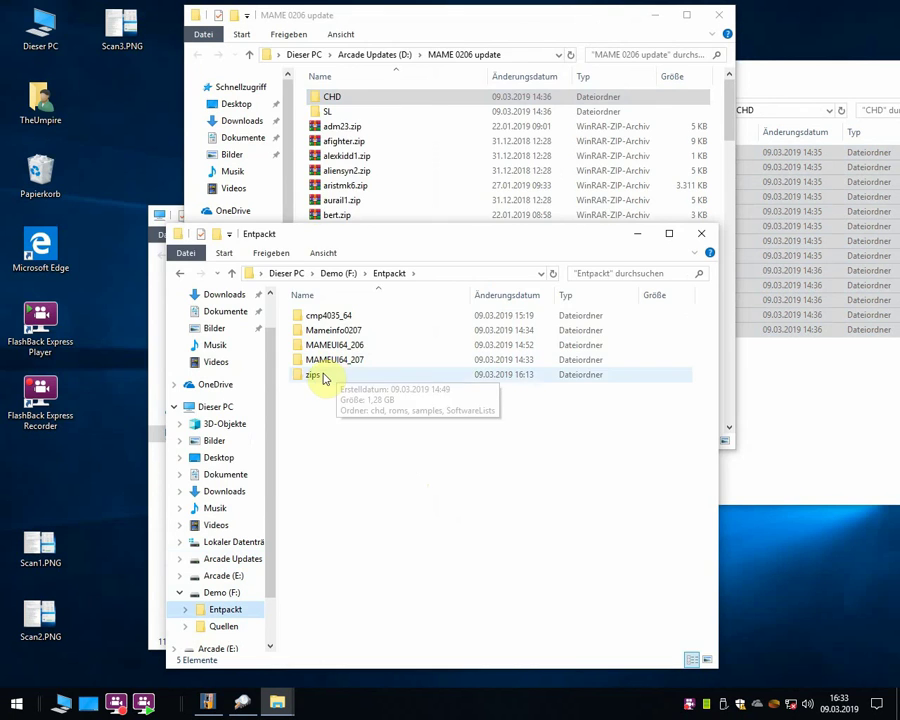
double_click(322, 376)
click(201, 146)
double_click(203, 147)
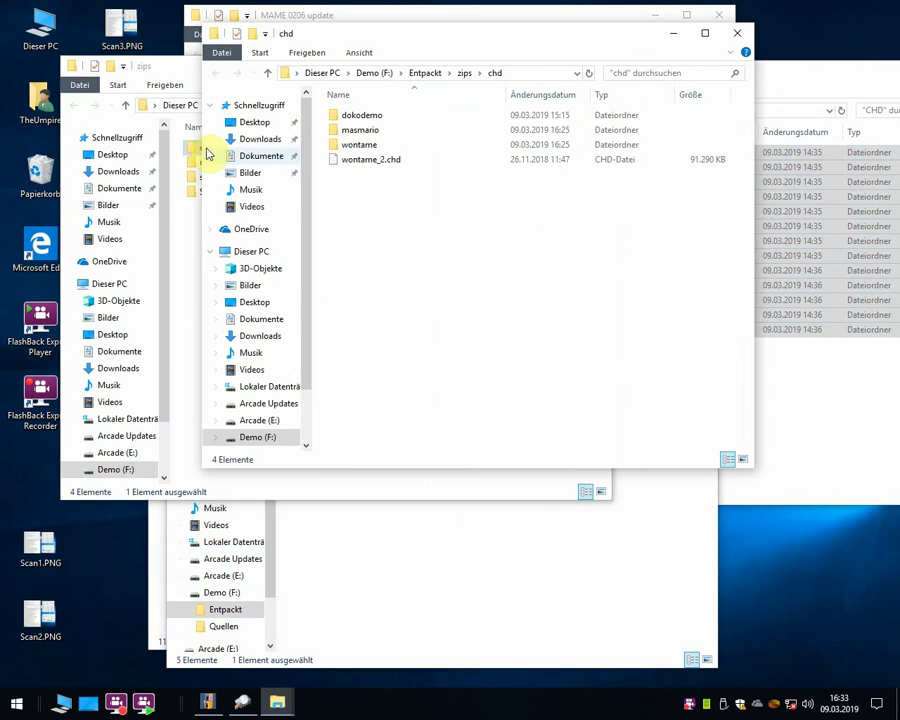
drag(428, 26, 440, 36)
drag(369, 62, 299, 88)
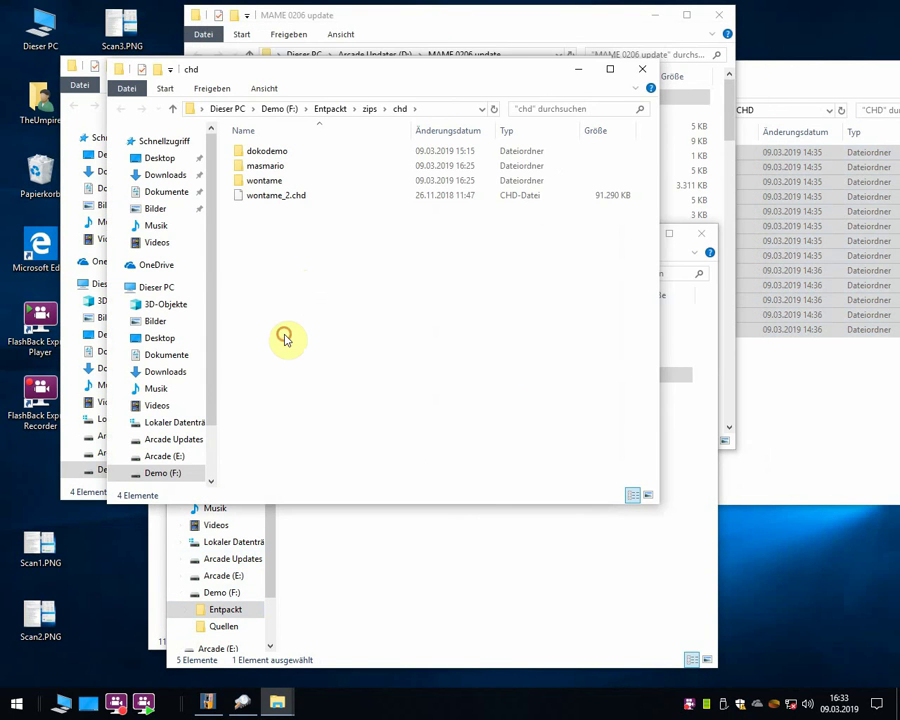
key(ctrl+v)
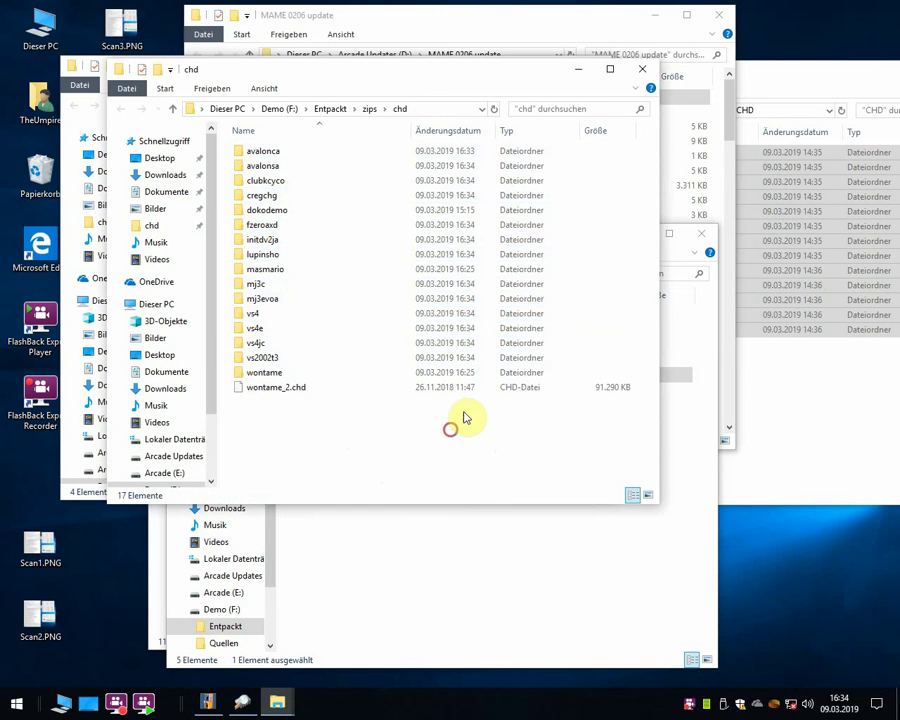
Close all the open File Explorer windows to return to clrmamepro
drag(788, 82, 528, 133)
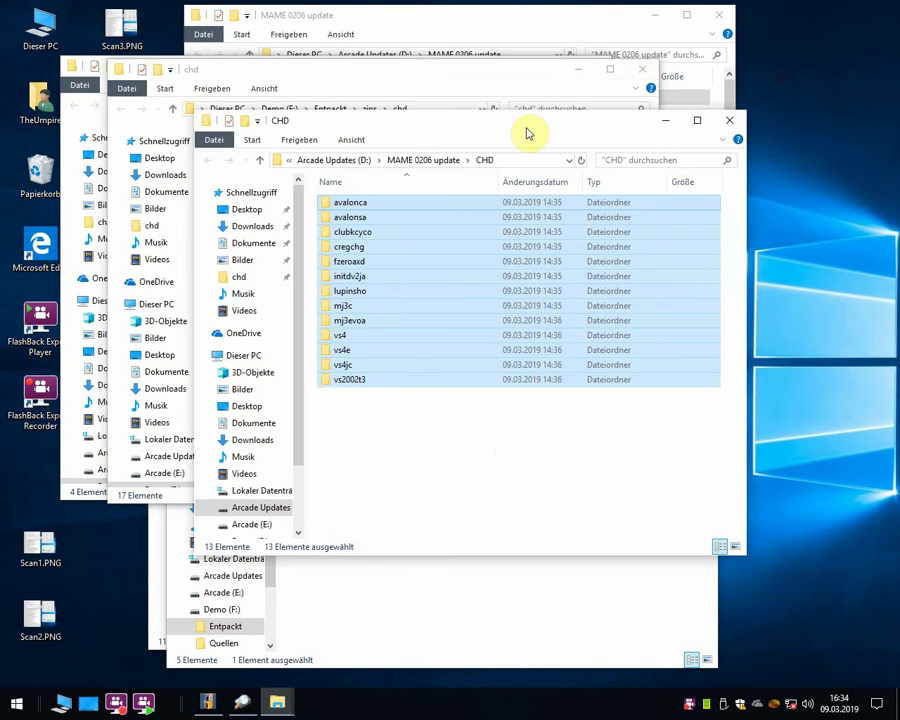
drag(589, 132, 560, 245)
click(649, 88)
click(641, 70)
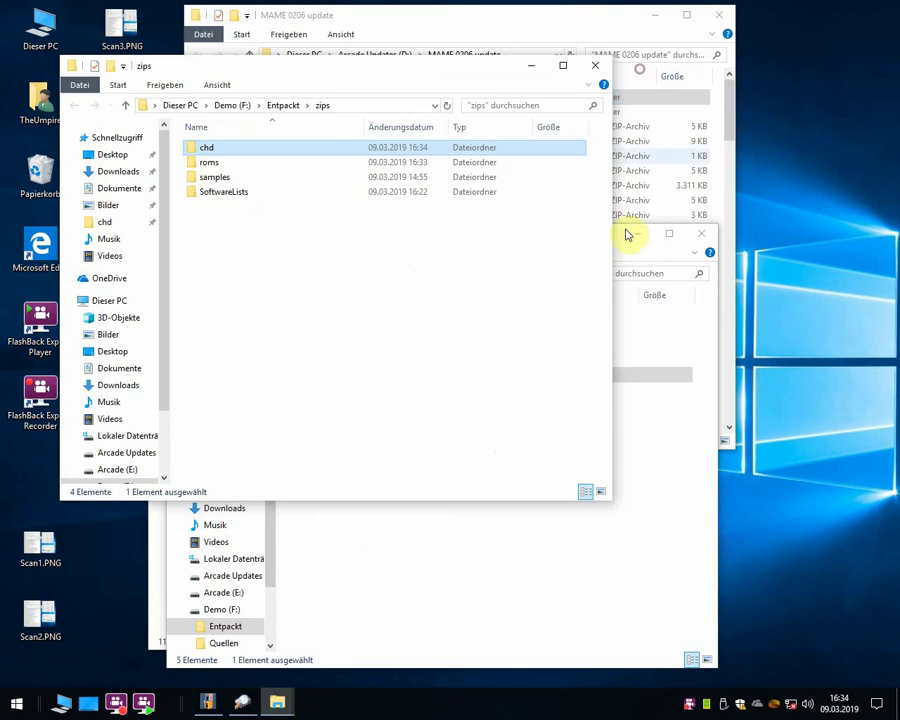
click(536, 65)
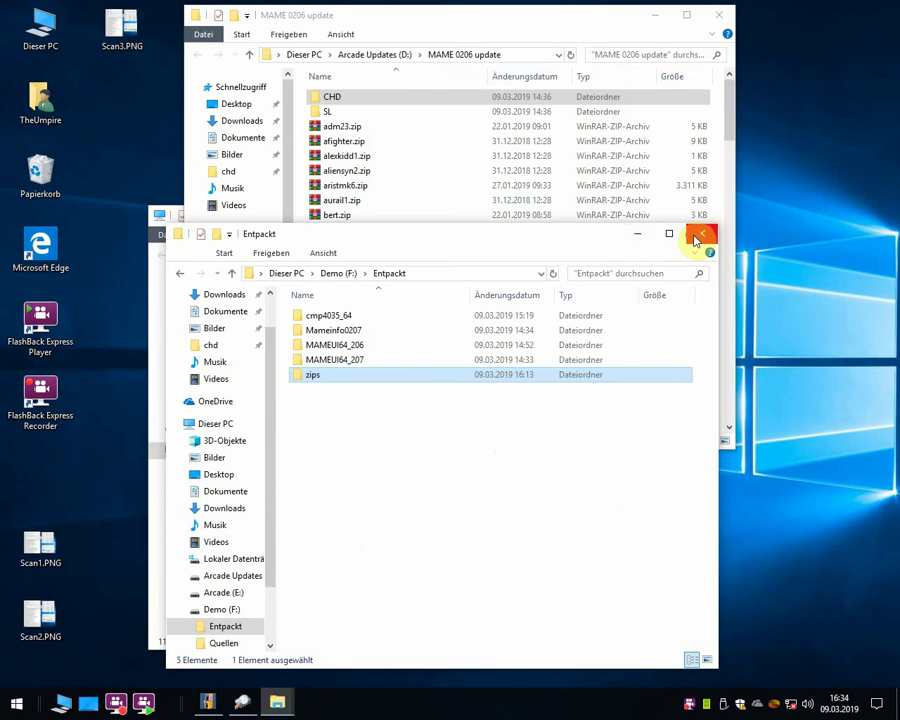
click(700, 236)
click(720, 16)
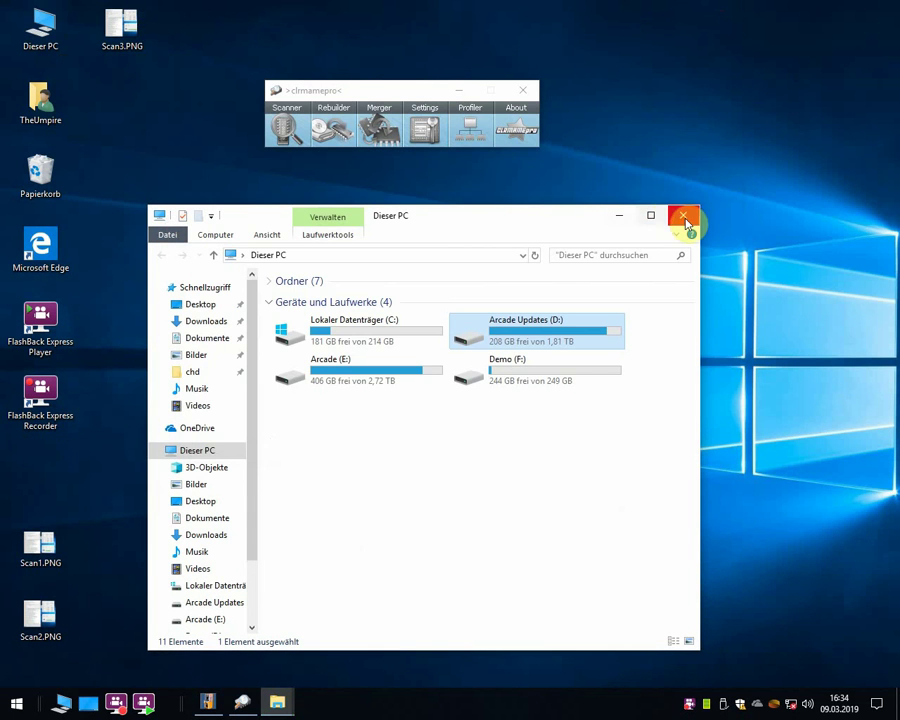
click(685, 218)
Start a new scan of Mame 206 in clrmamepro and open Mame 206.log from the desktop
drag(414, 93, 434, 94)
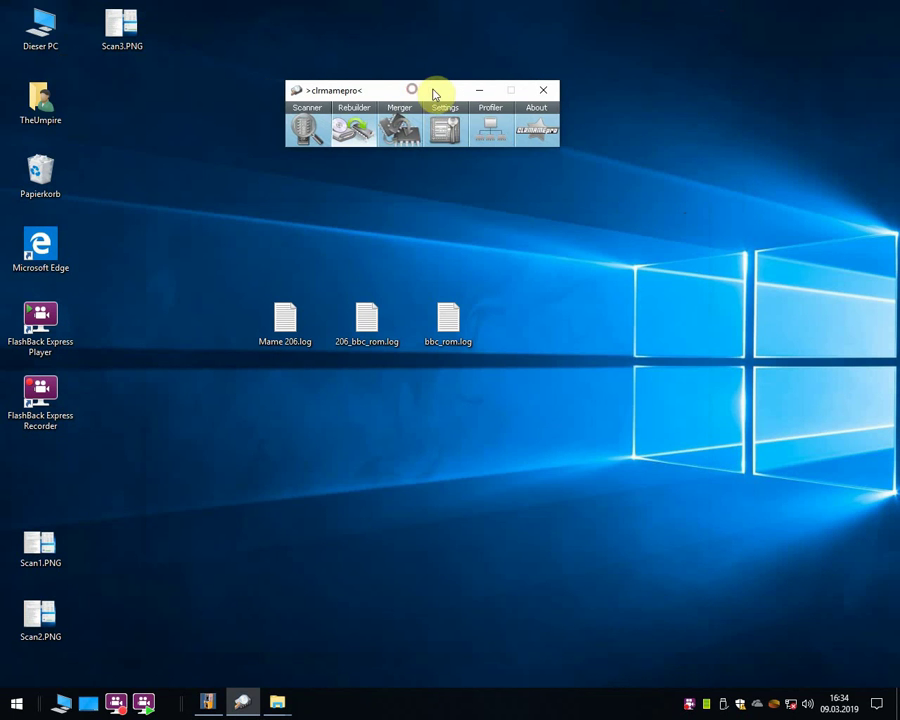
click(325, 125)
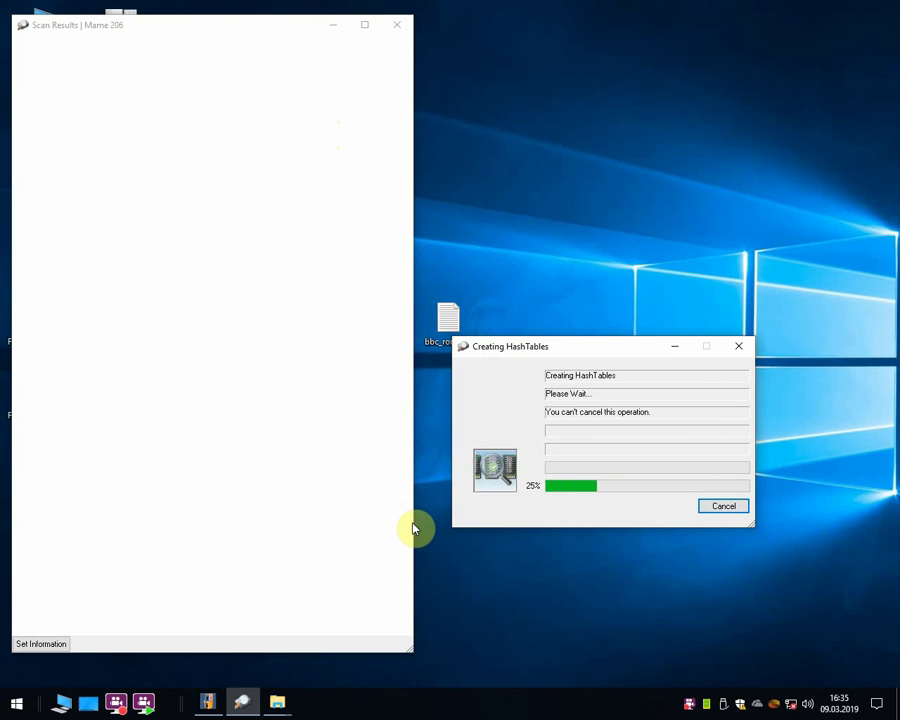
key(super+d)
double_click(290, 318)
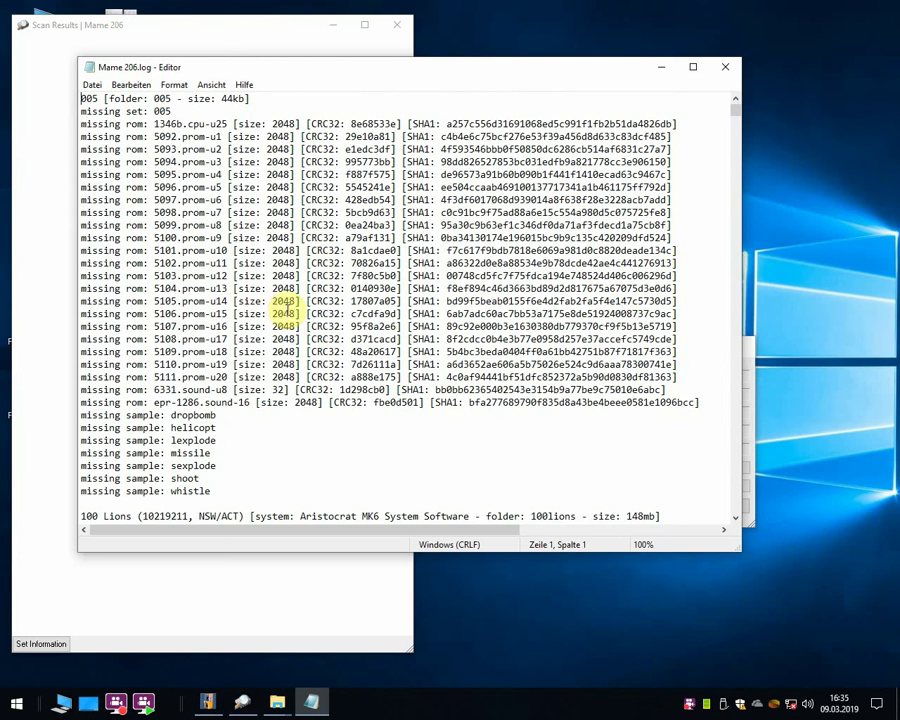
Examine the set, ROM, CHD and sample statistics at the end of Mame 206.log and close the log
mouse_move(736, 110)
mouse_down()
mouse_move(769, 213)
mouse_move(760, 520)
mouse_up()
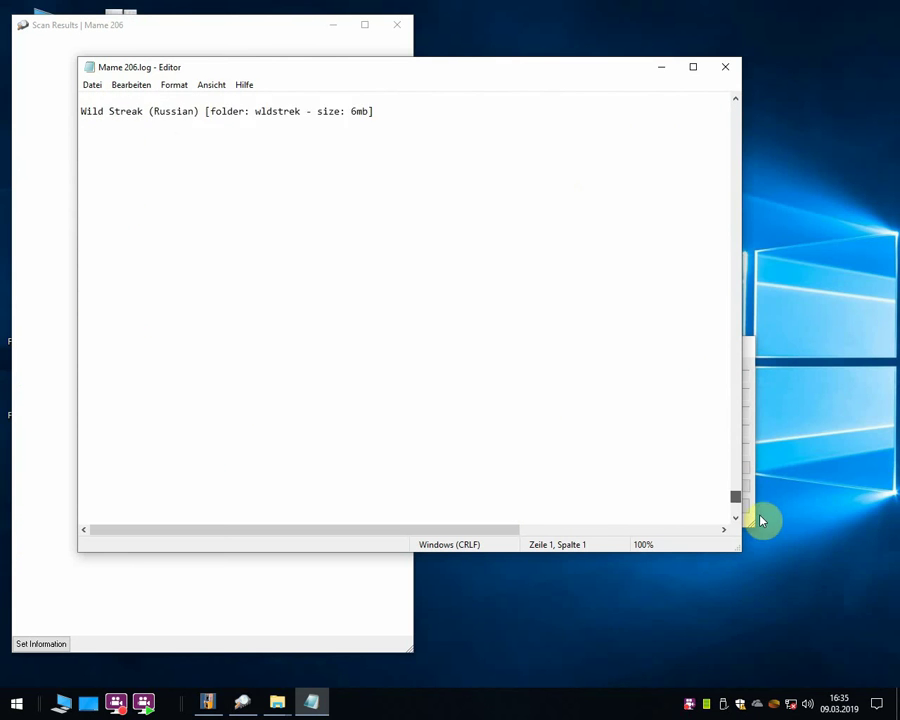
click(486, 428)
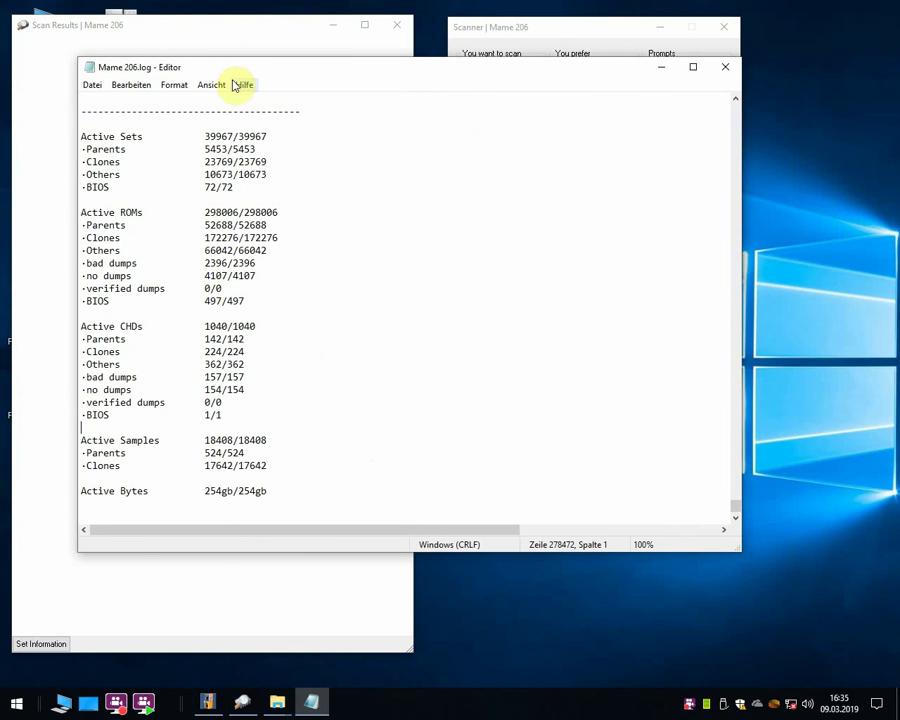
click(727, 68)
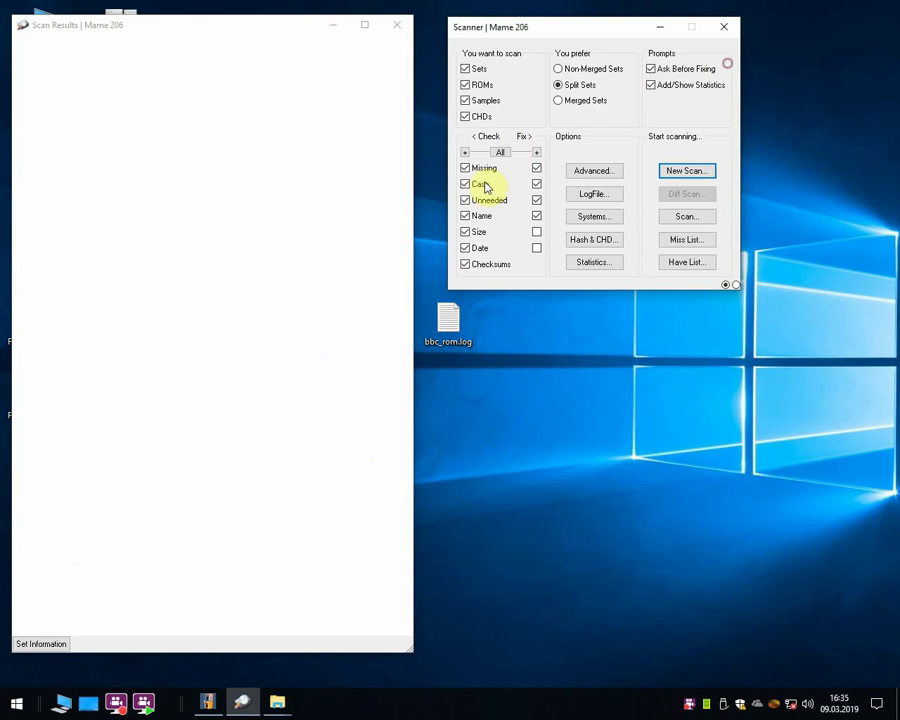
Show the desktop and rename Mame 206.log to alt_Mame 206.log
key(super+d)
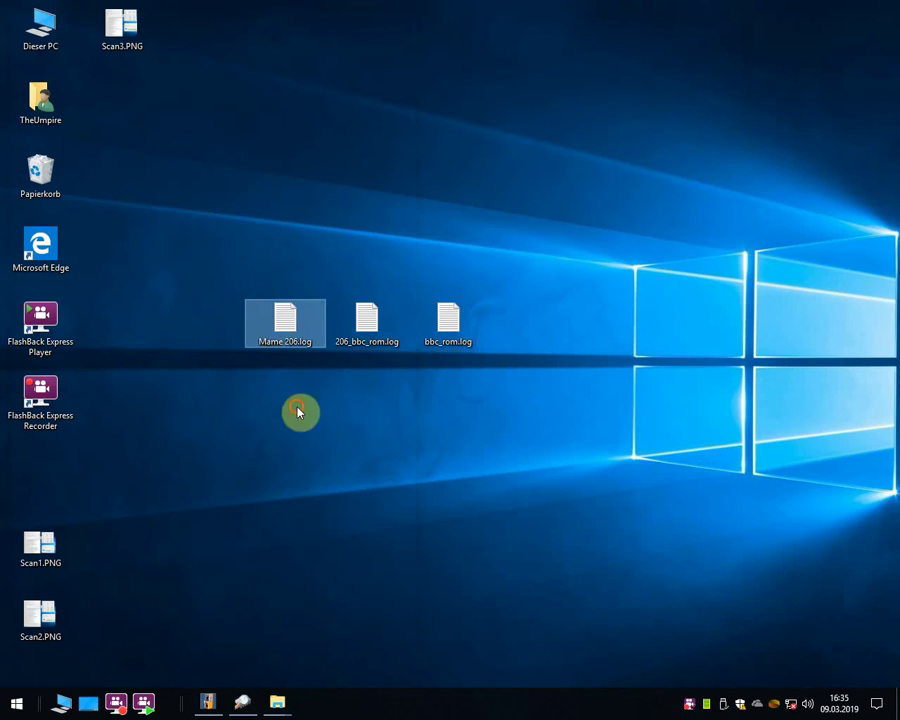
click(297, 333)
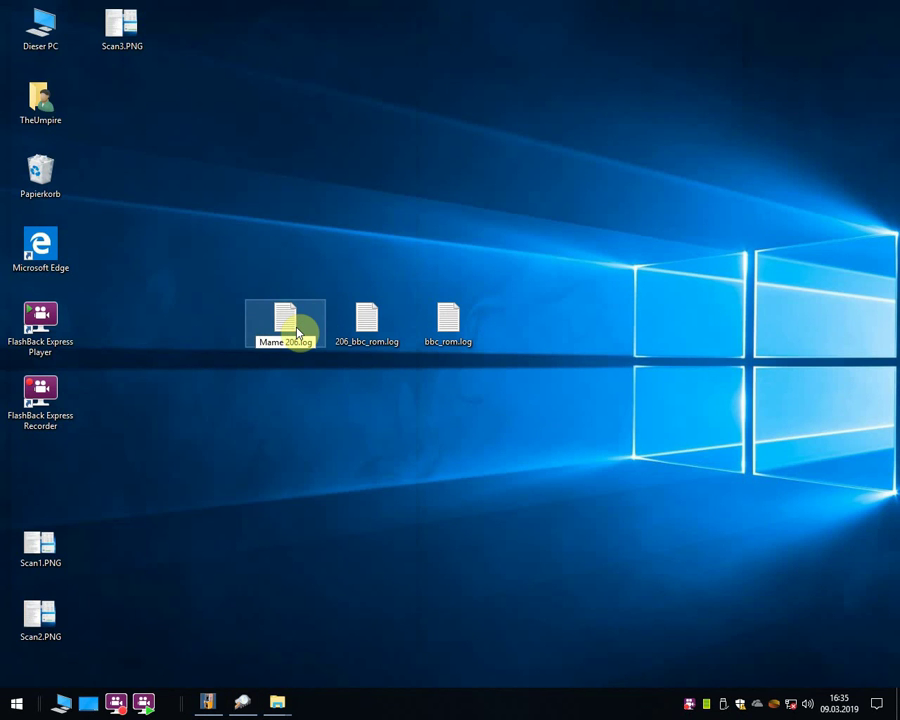
key(Return)
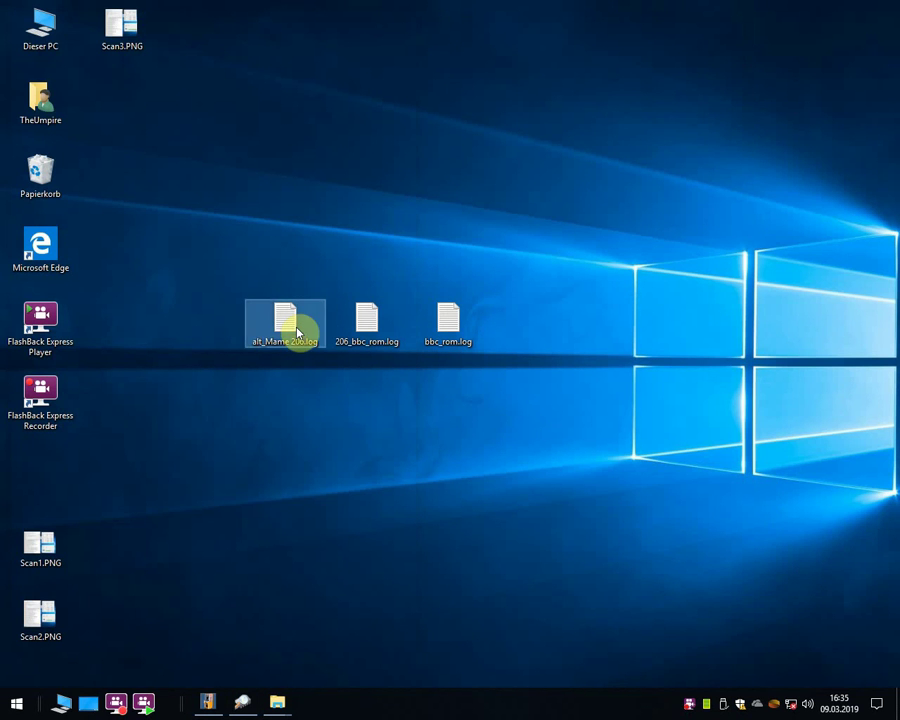
Return to clrmamepro, start a new scan of Mame 206 and accept moving wontame_2.chd to F:\Entpackt\zips\chd\wontame\wontame.chd
click(208, 704)
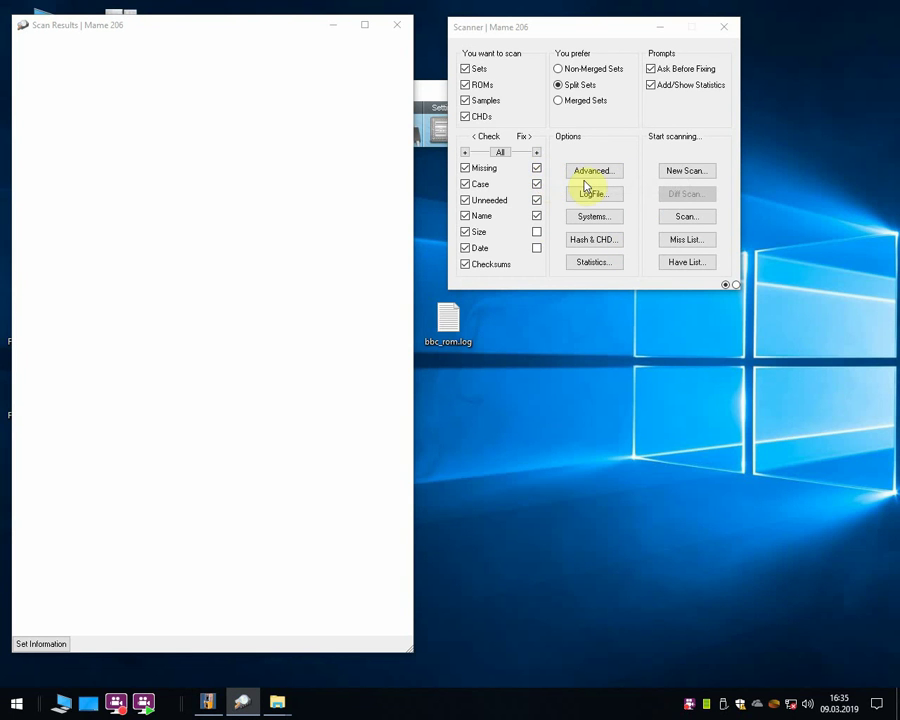
click(686, 172)
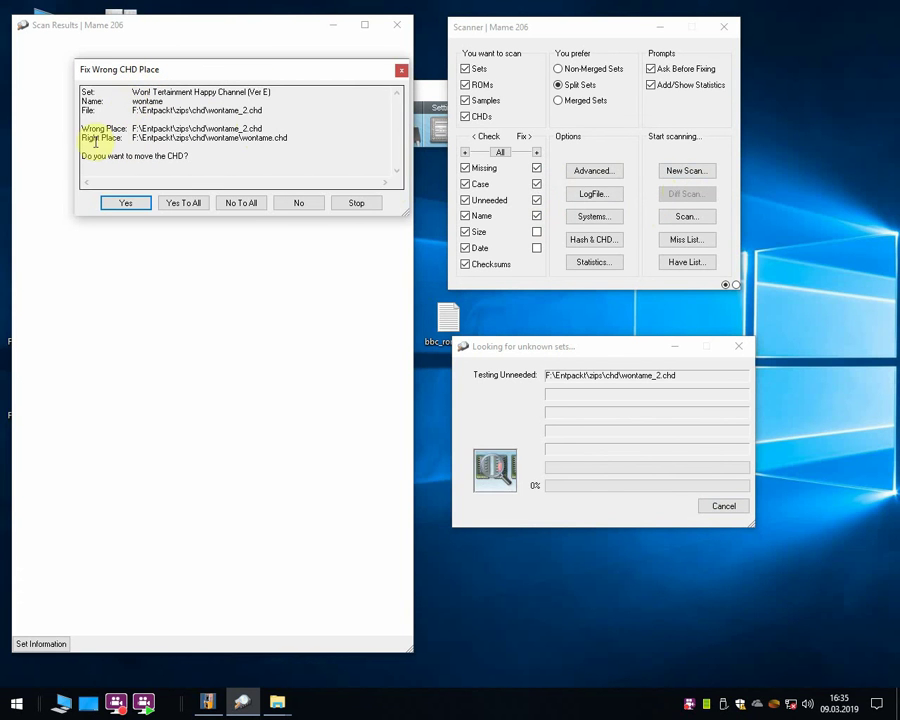
click(129, 204)
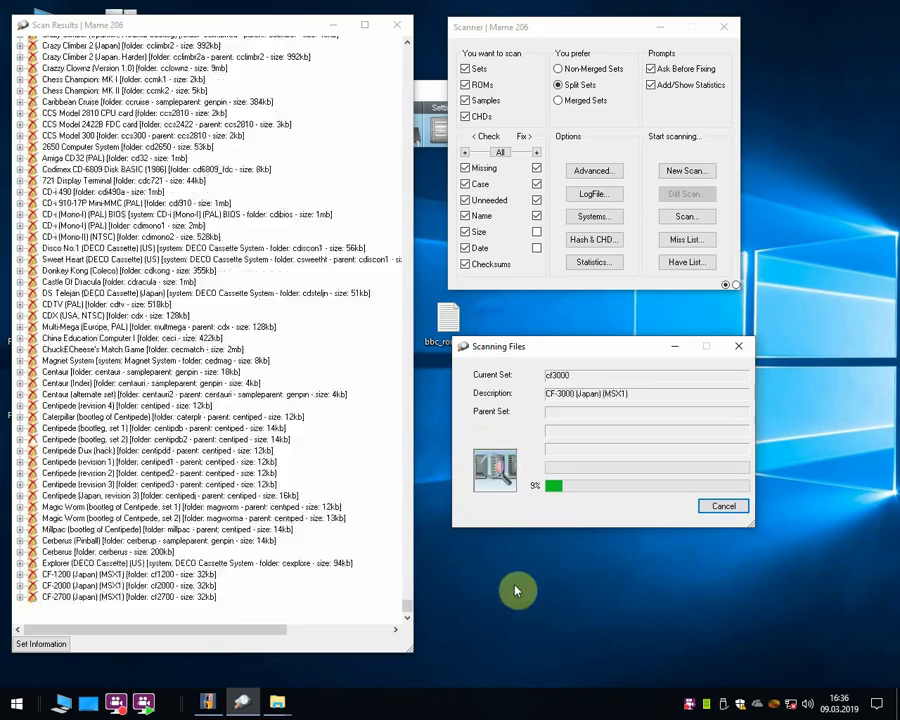
right_click(679, 703)
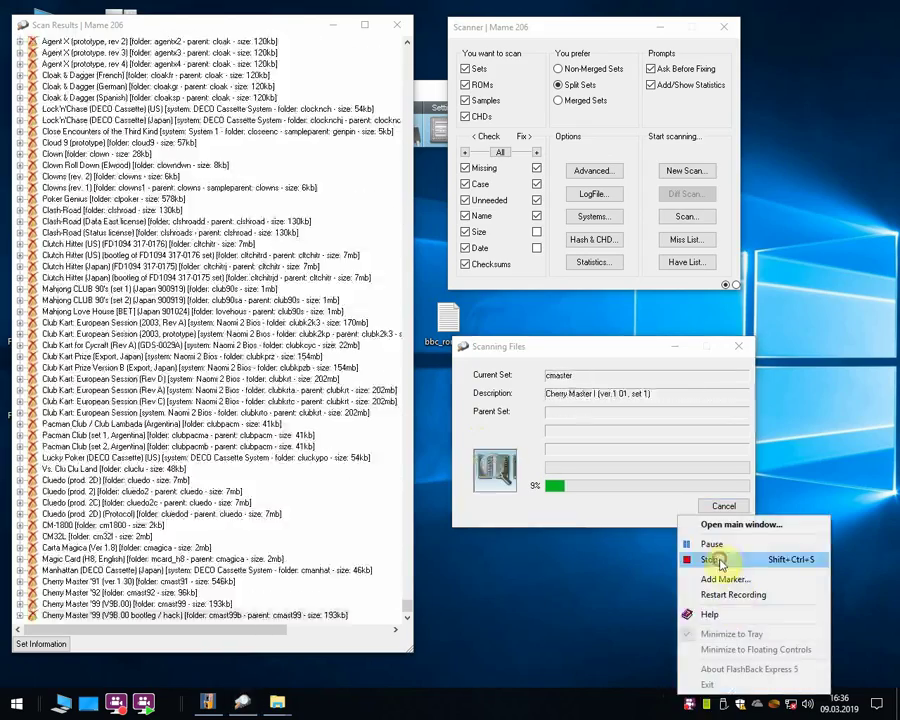